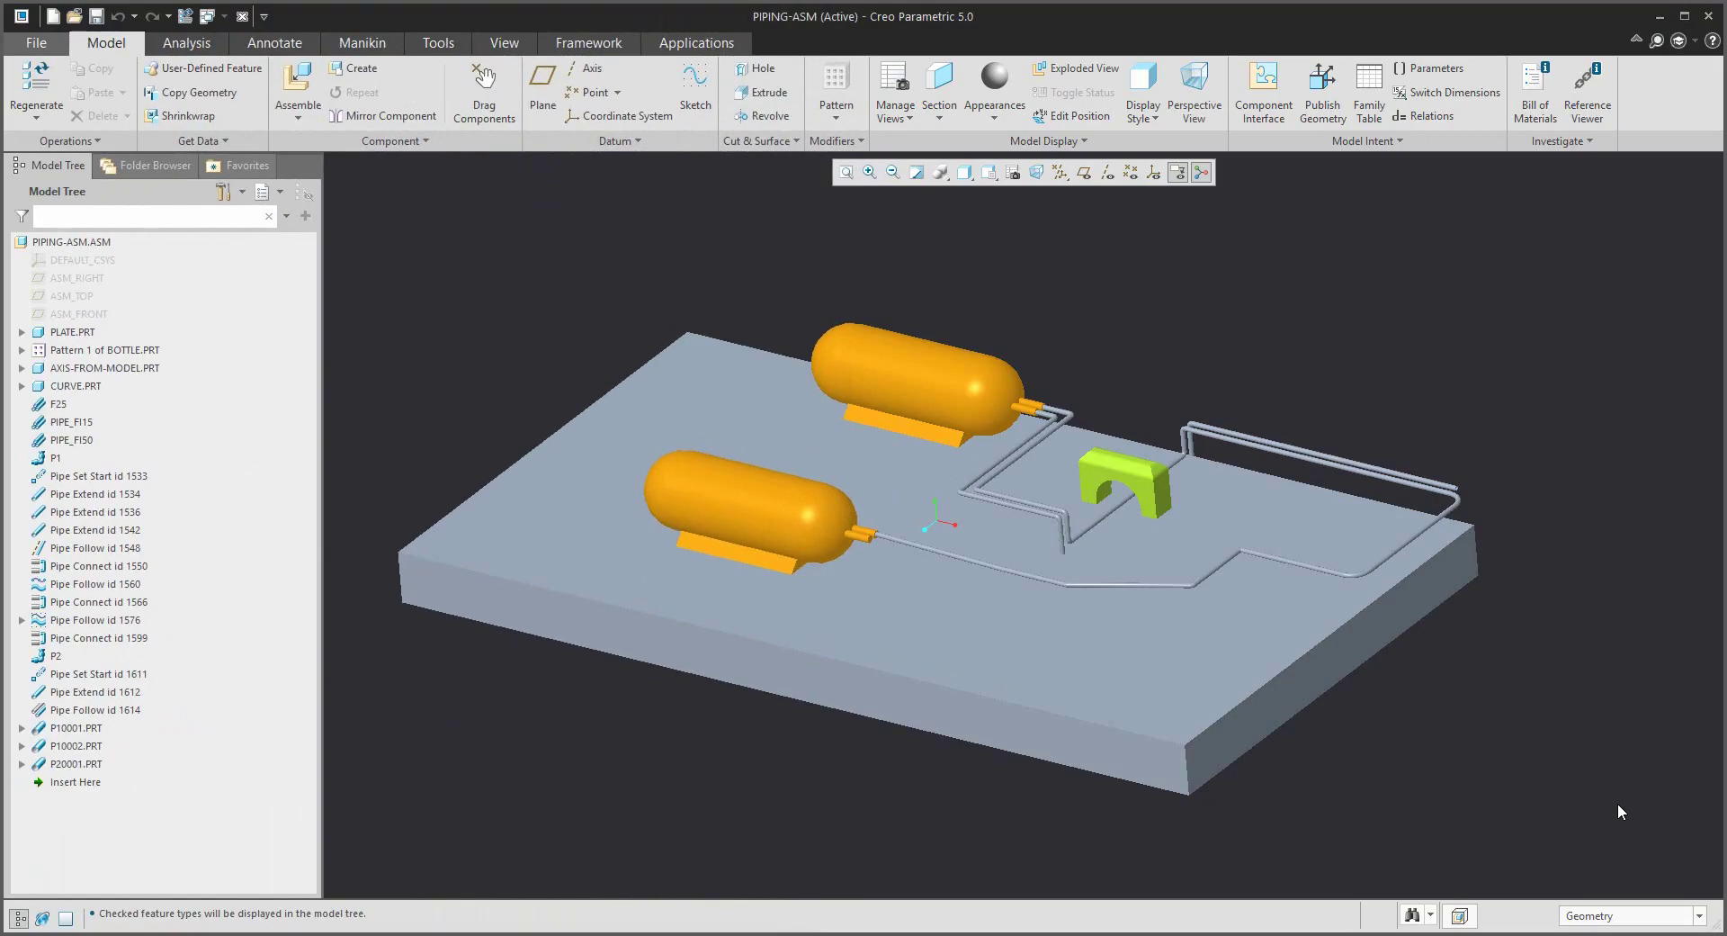
Delete the P20001 pipe part from the assembly.
{"action": "left_click", "coordinate": [77, 765]}
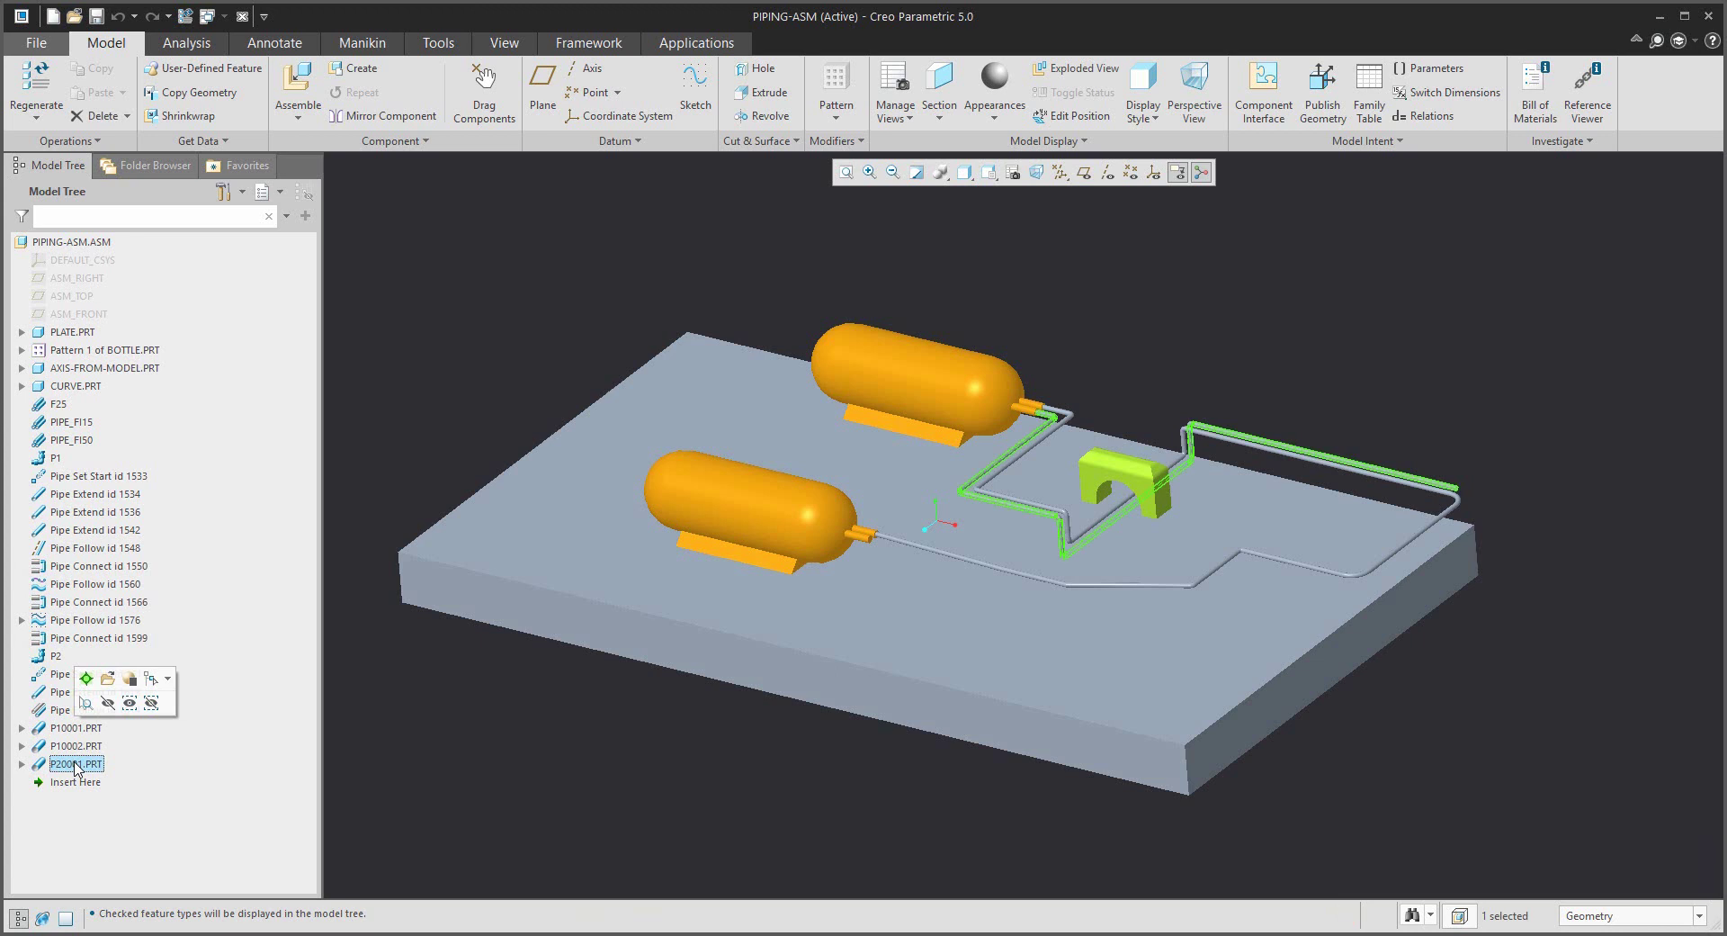
{"action": "key", "text": "Delete"}
{"action": "left_click", "coordinate": [817, 506]}
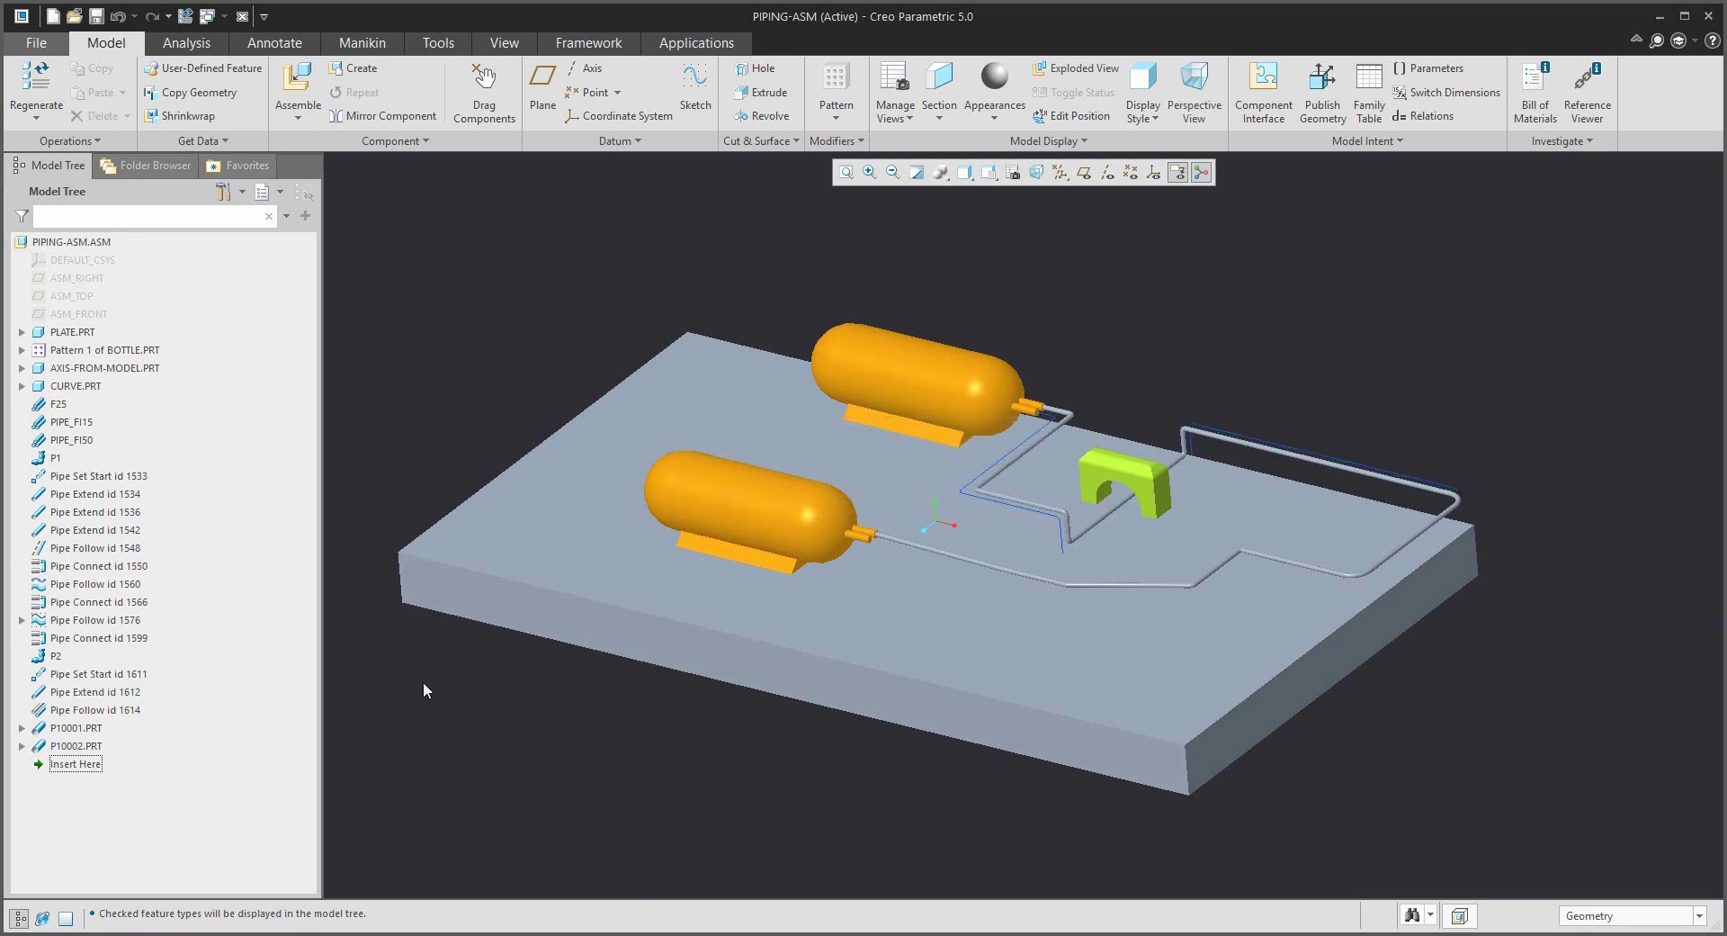
Delete the P2 pipeline with its start, extend and follow features through id 1614.
{"action": "left_click", "coordinate": [54, 656]}
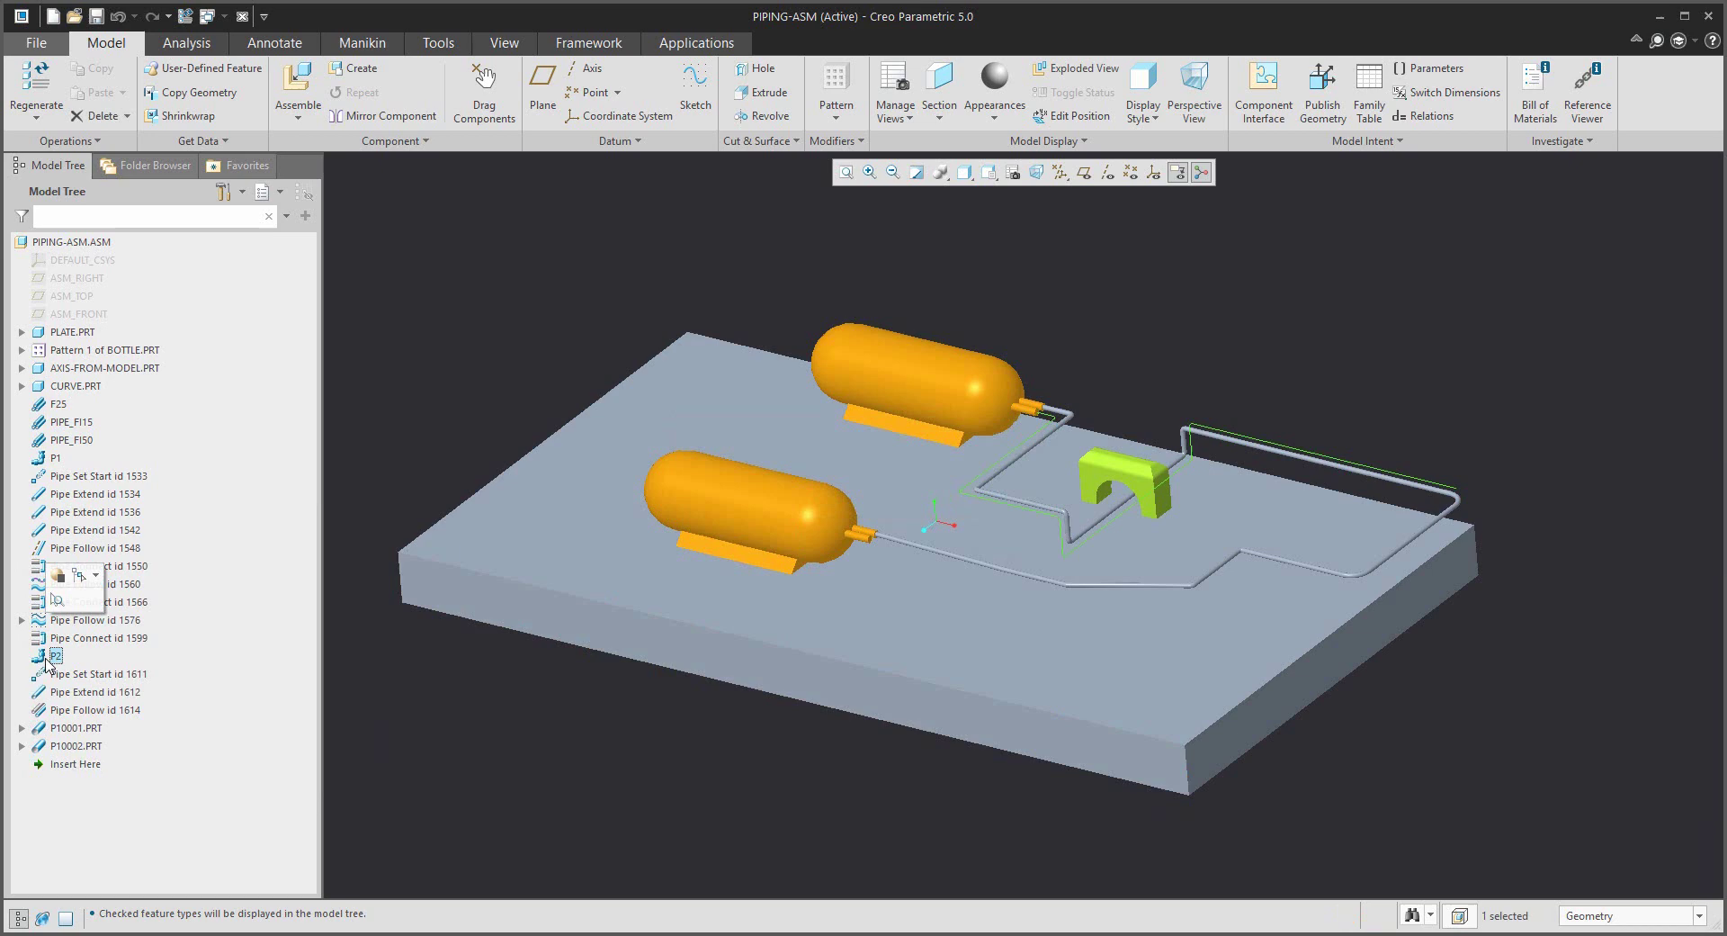
{"action": "left_click", "coordinate": [72, 711], "text": "shift"}
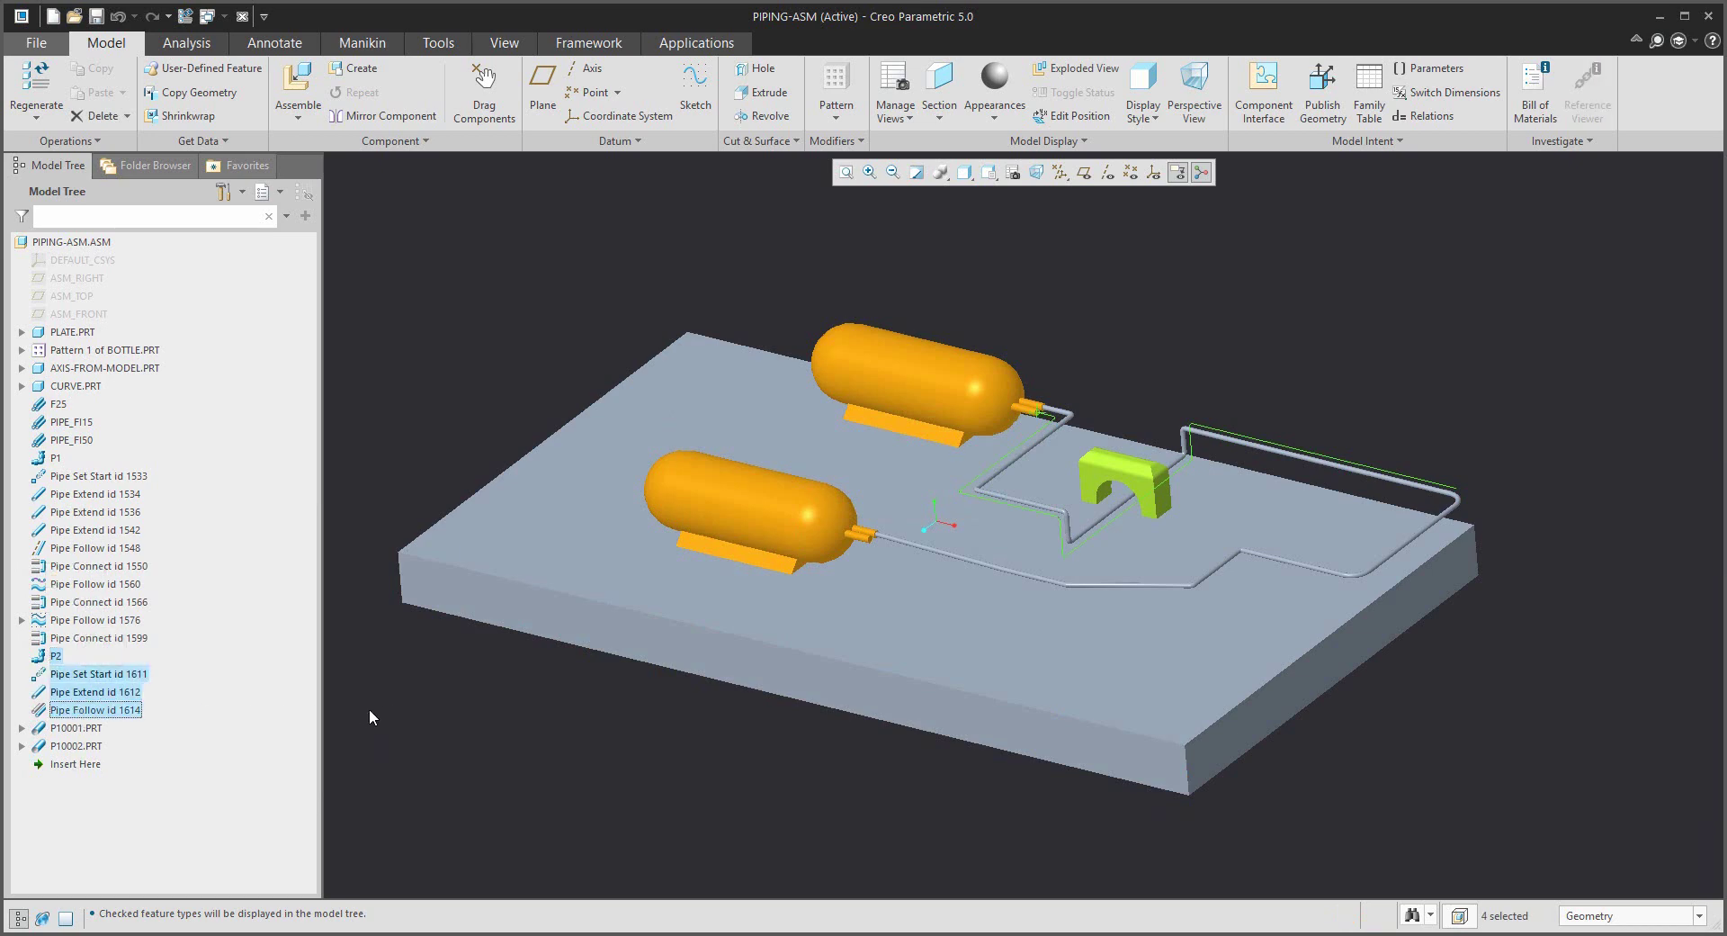
{"action": "key", "text": "Delete"}
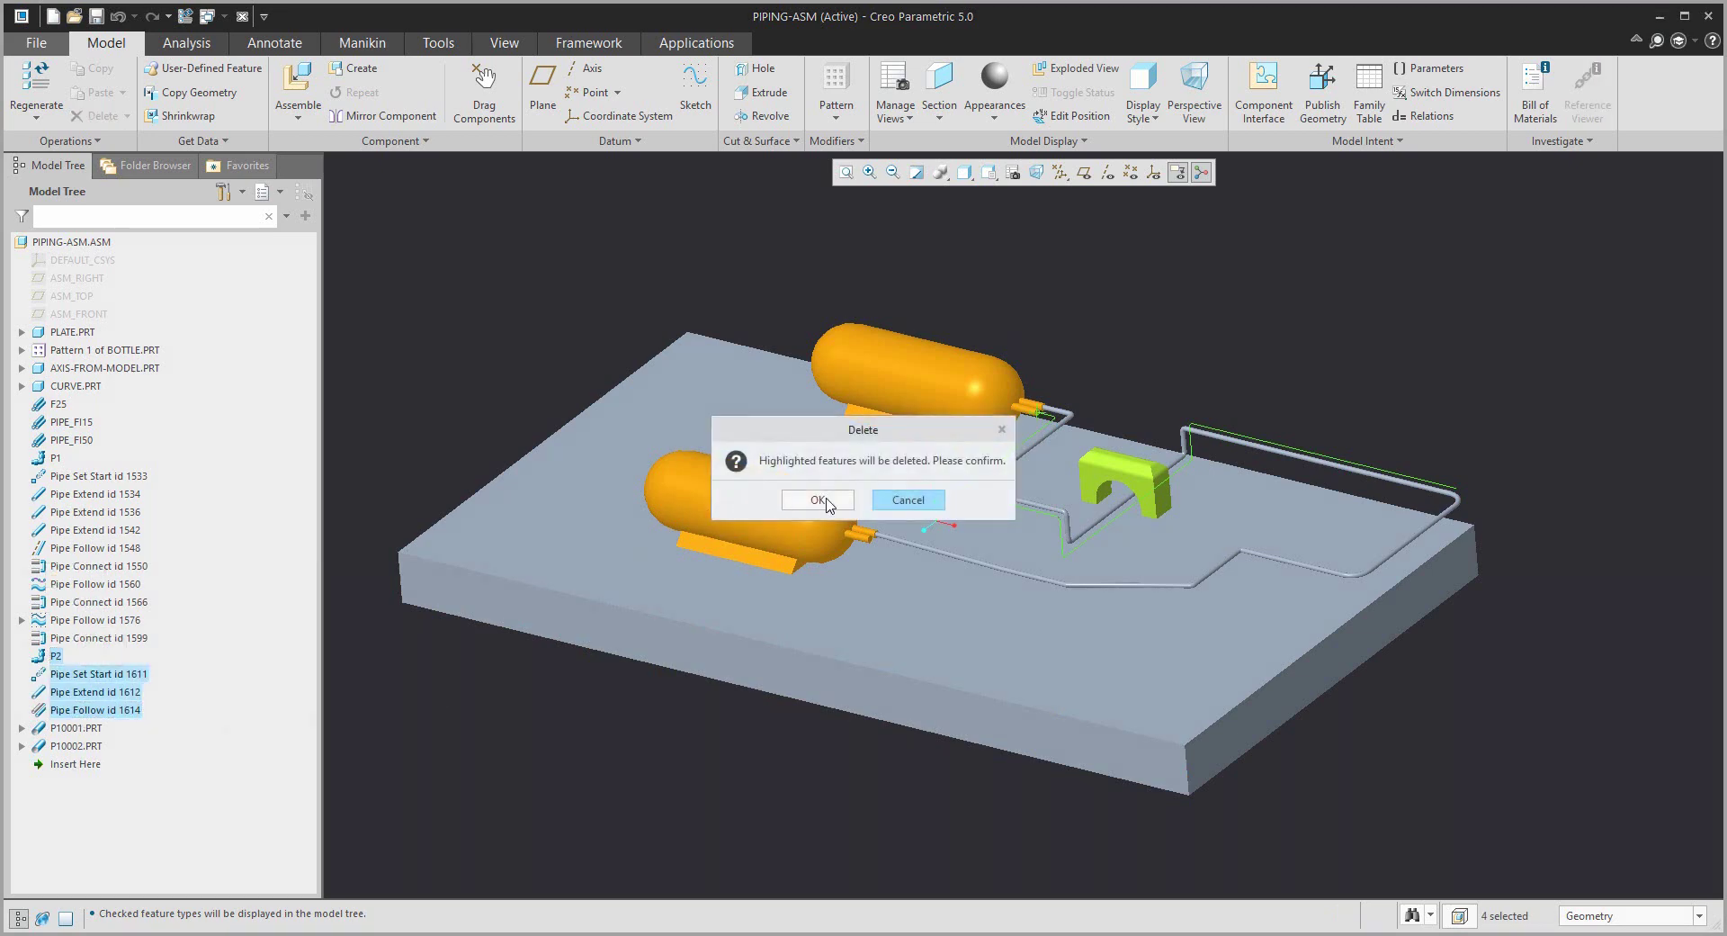
{"action": "left_click", "coordinate": [823, 502]}
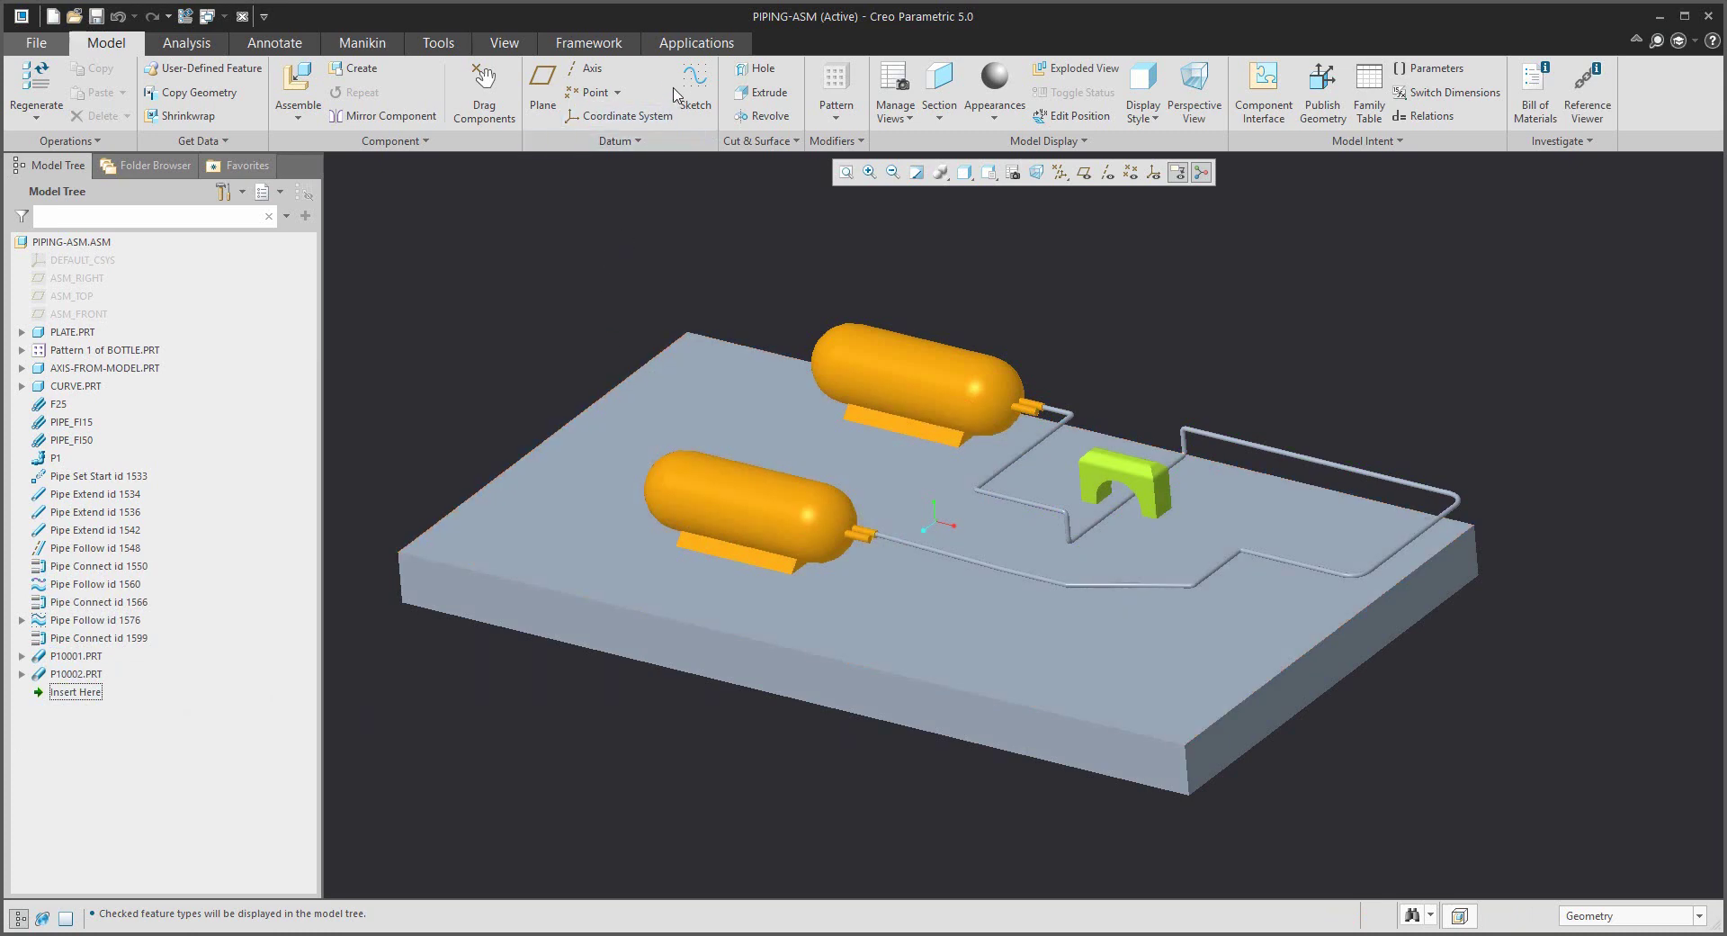
In Piping mode, change the corner beside the tank outlet from a 17.5 to a 25 bend radius.
{"action": "left_click", "coordinate": [696, 43]}
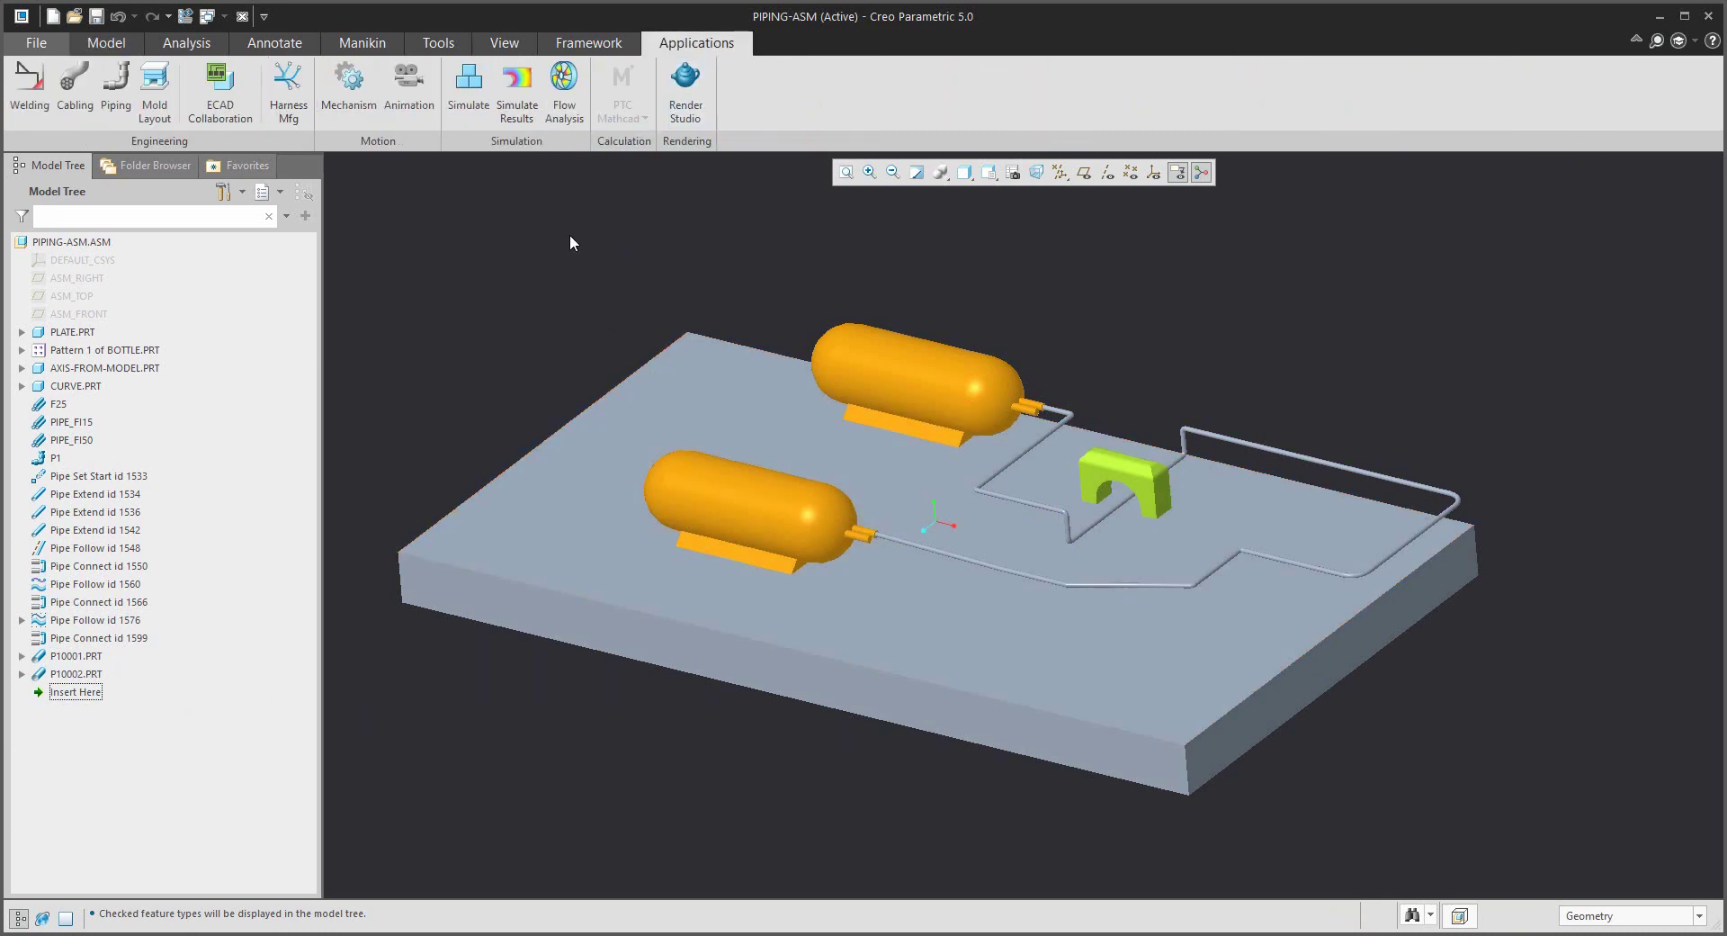
{"action": "left_click", "coordinate": [115, 86]}
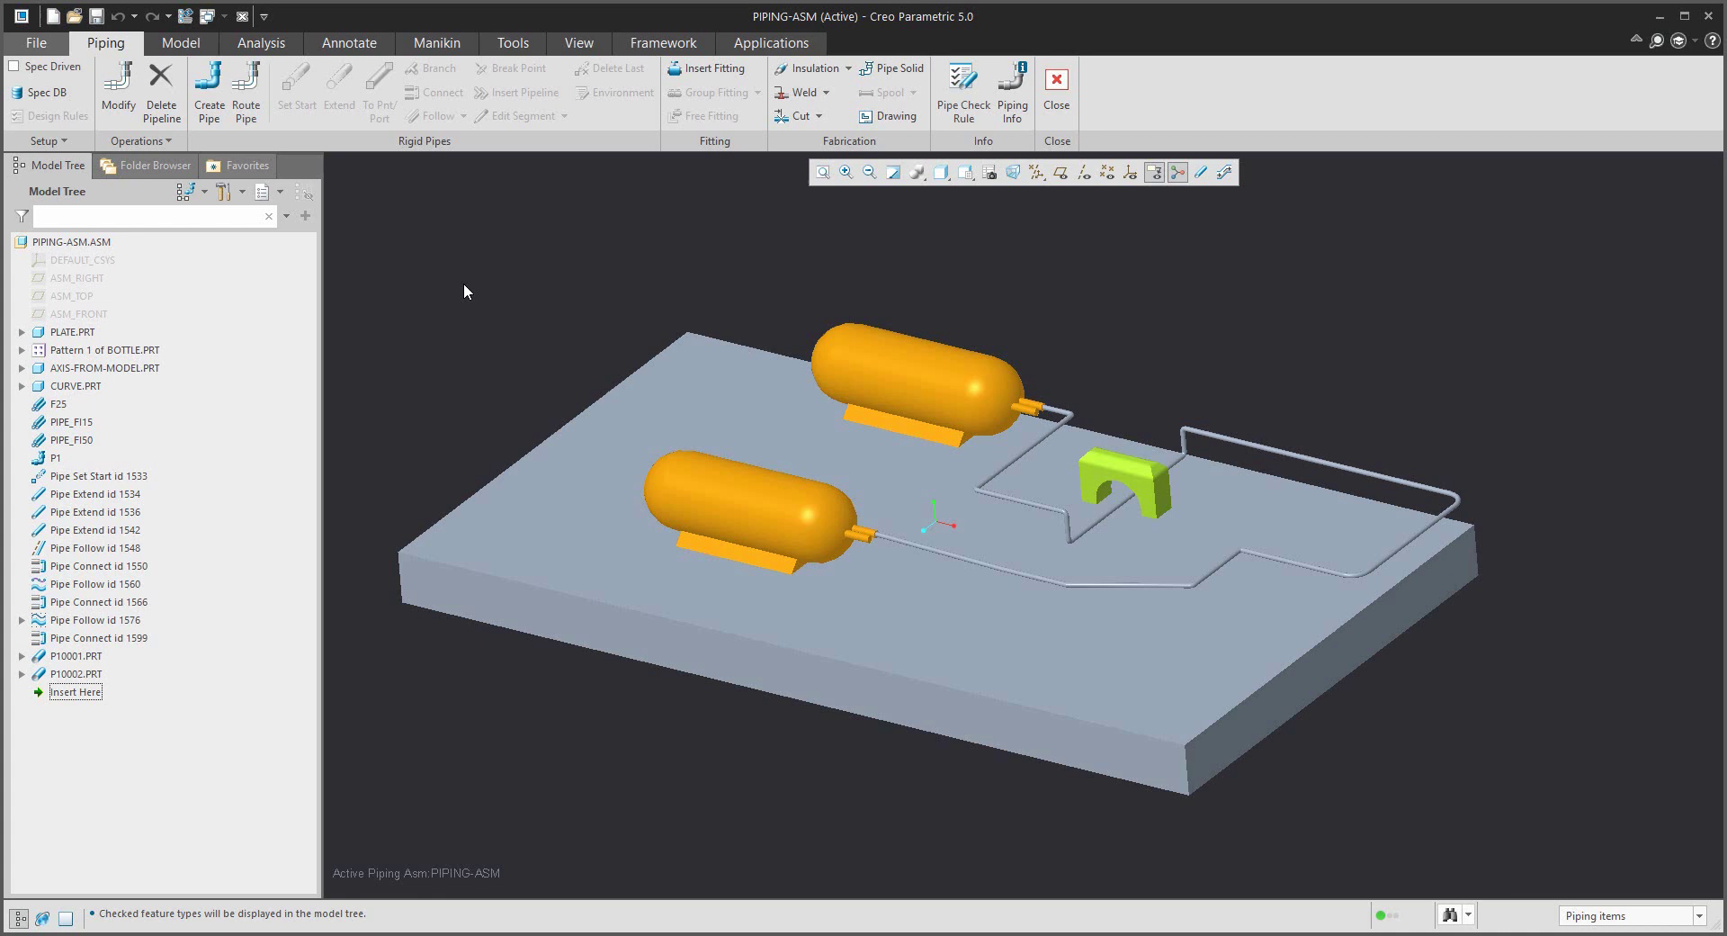
{"action": "left_click", "coordinate": [119, 85]}
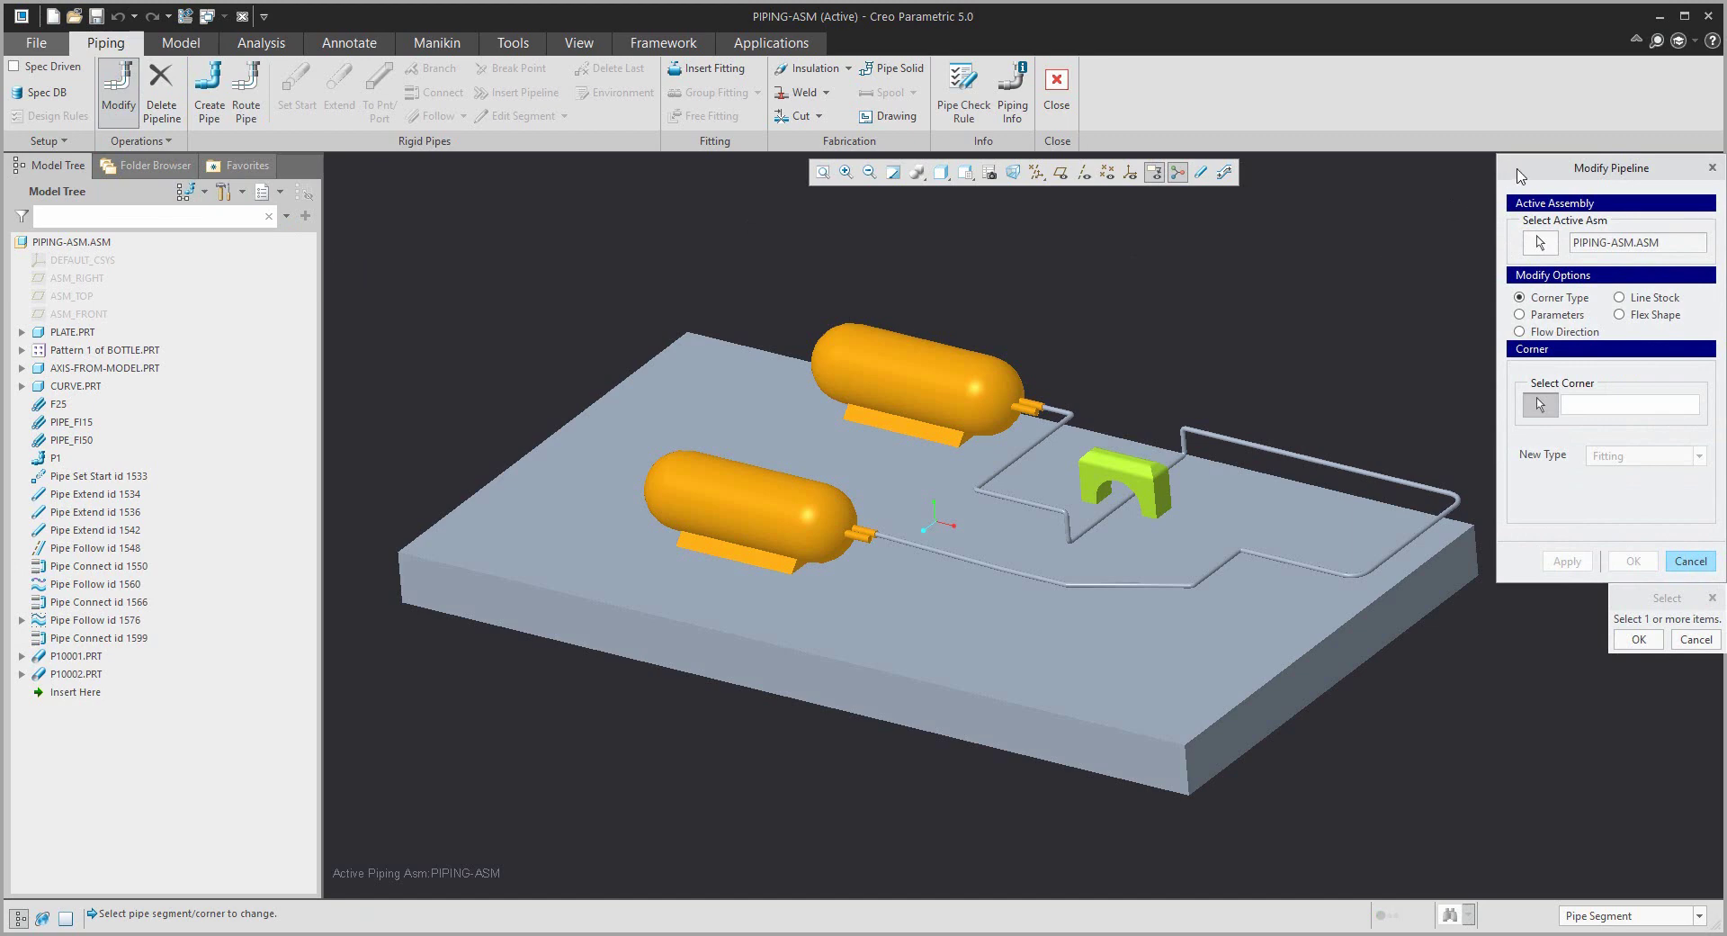
{"action": "left_click_drag", "start_coordinate": [1505, 171], "coordinate": [1274, 242]}
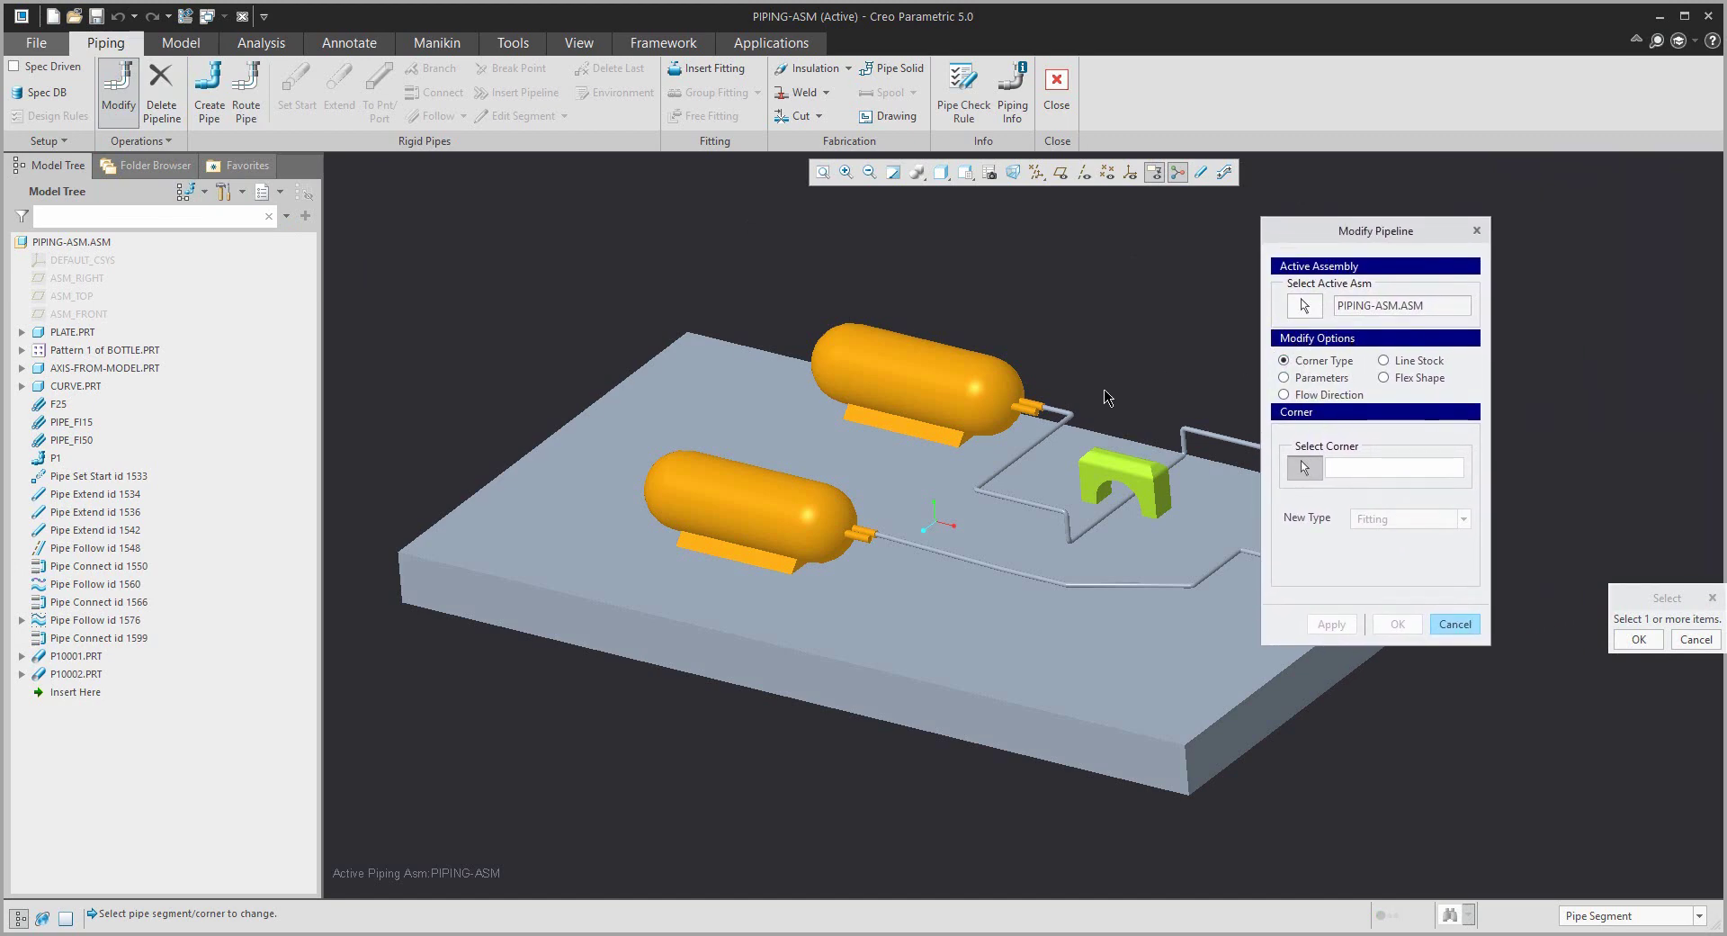
{"action": "scroll", "coordinate": [1091, 400], "scroll_direction": "down", "scroll_amount": 2}
{"action": "scroll", "coordinate": [1086, 413], "scroll_direction": "down", "scroll_amount": 2}
{"action": "scroll", "coordinate": [1084, 415], "scroll_direction": "down", "scroll_amount": 2}
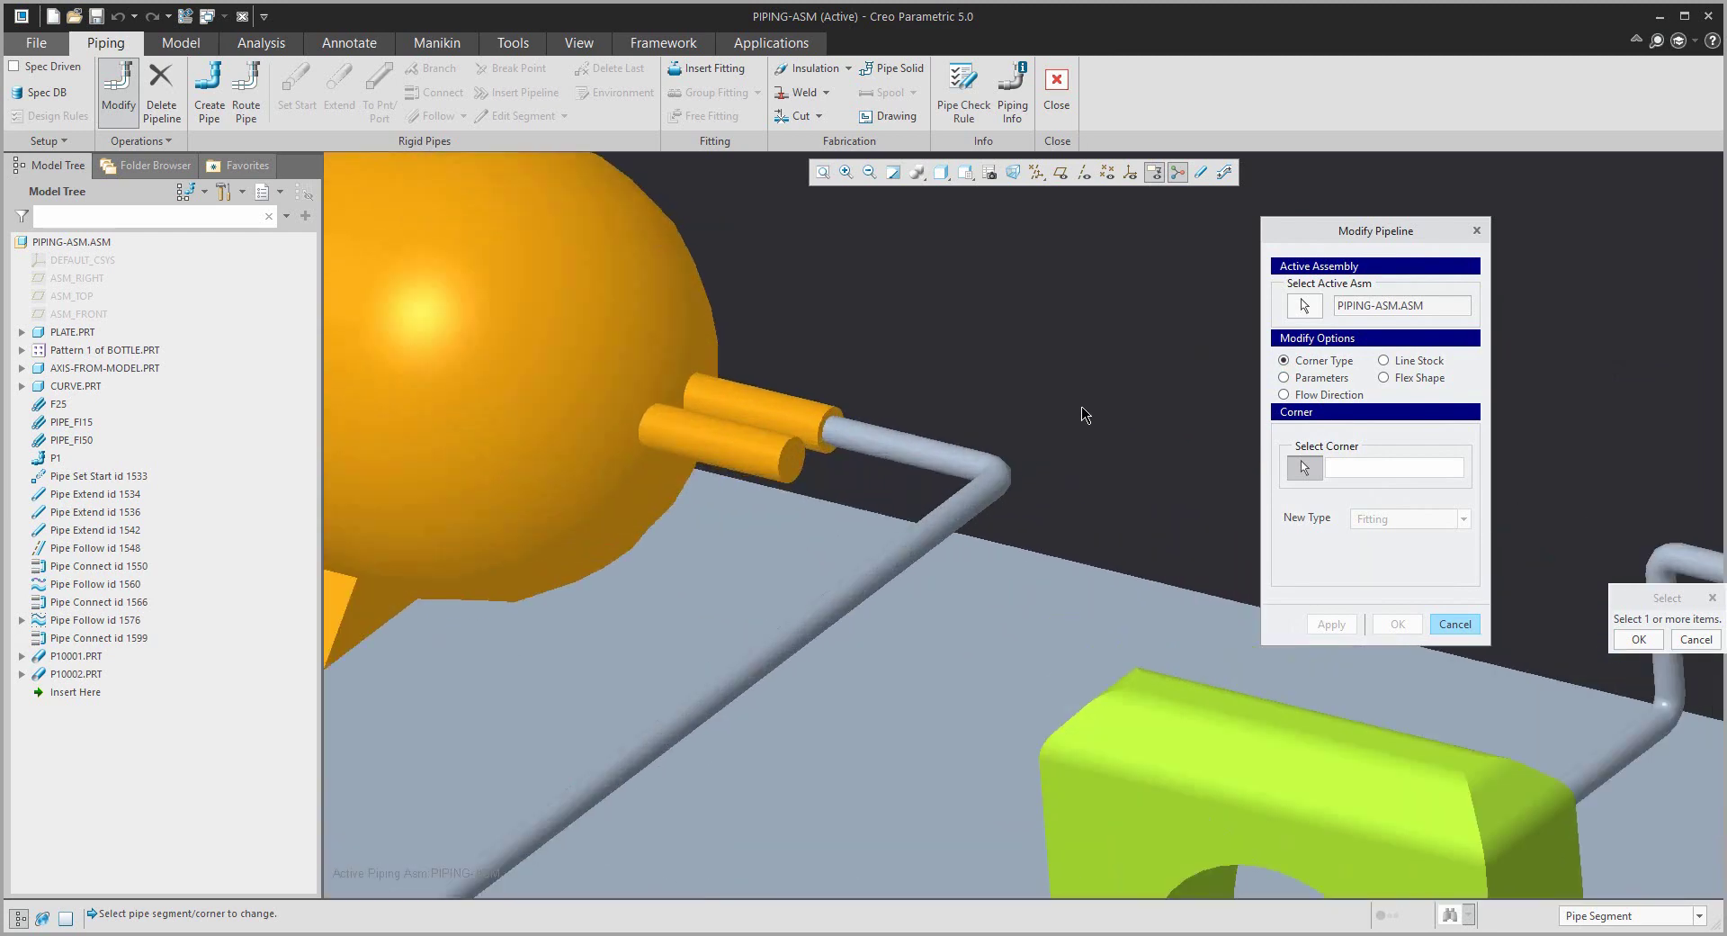
{"action": "left_click", "coordinate": [991, 475]}
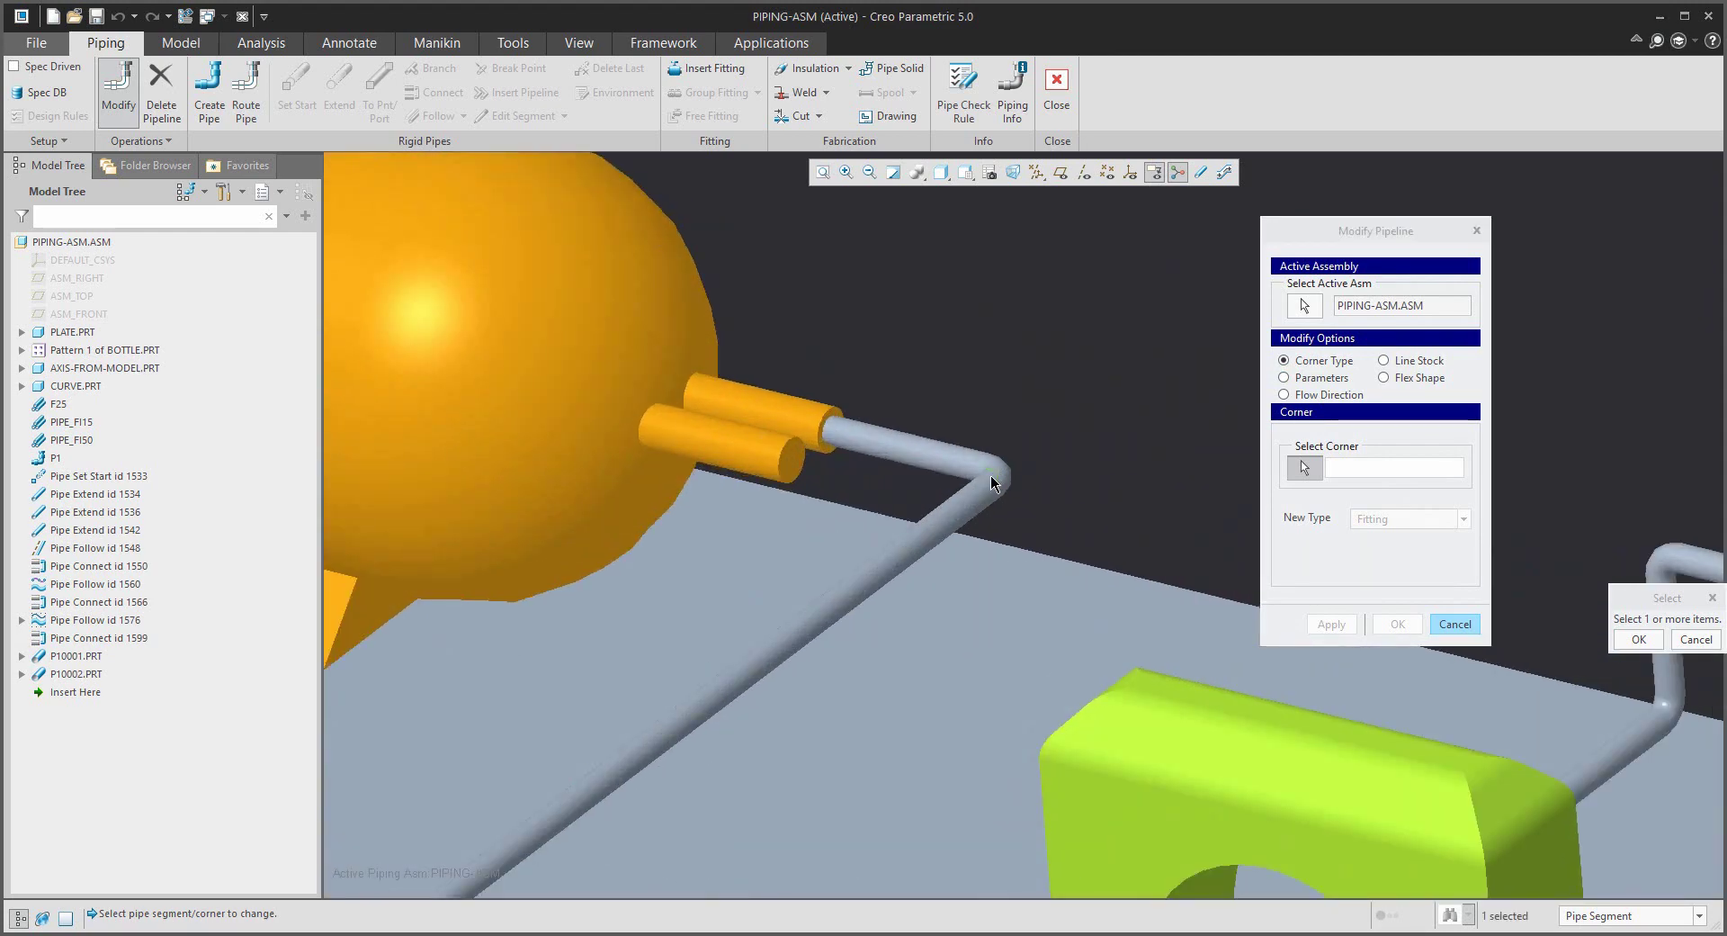
{"action": "left_click", "coordinate": [1630, 637]}
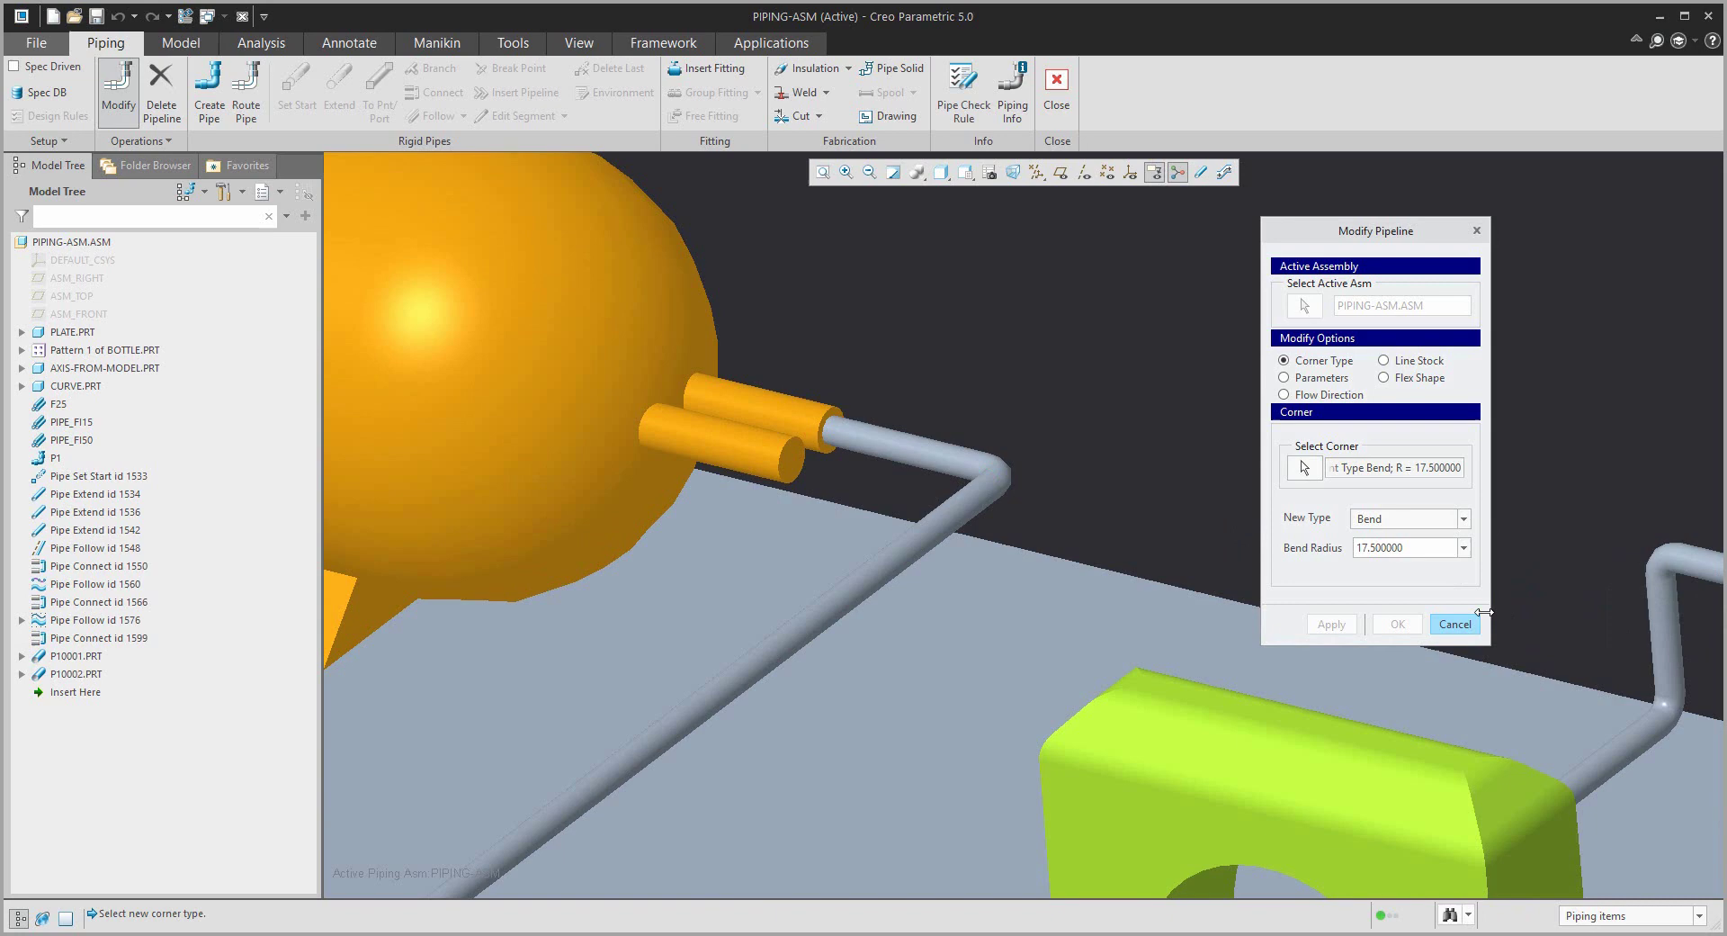
{"action": "left_click", "coordinate": [1464, 548]}
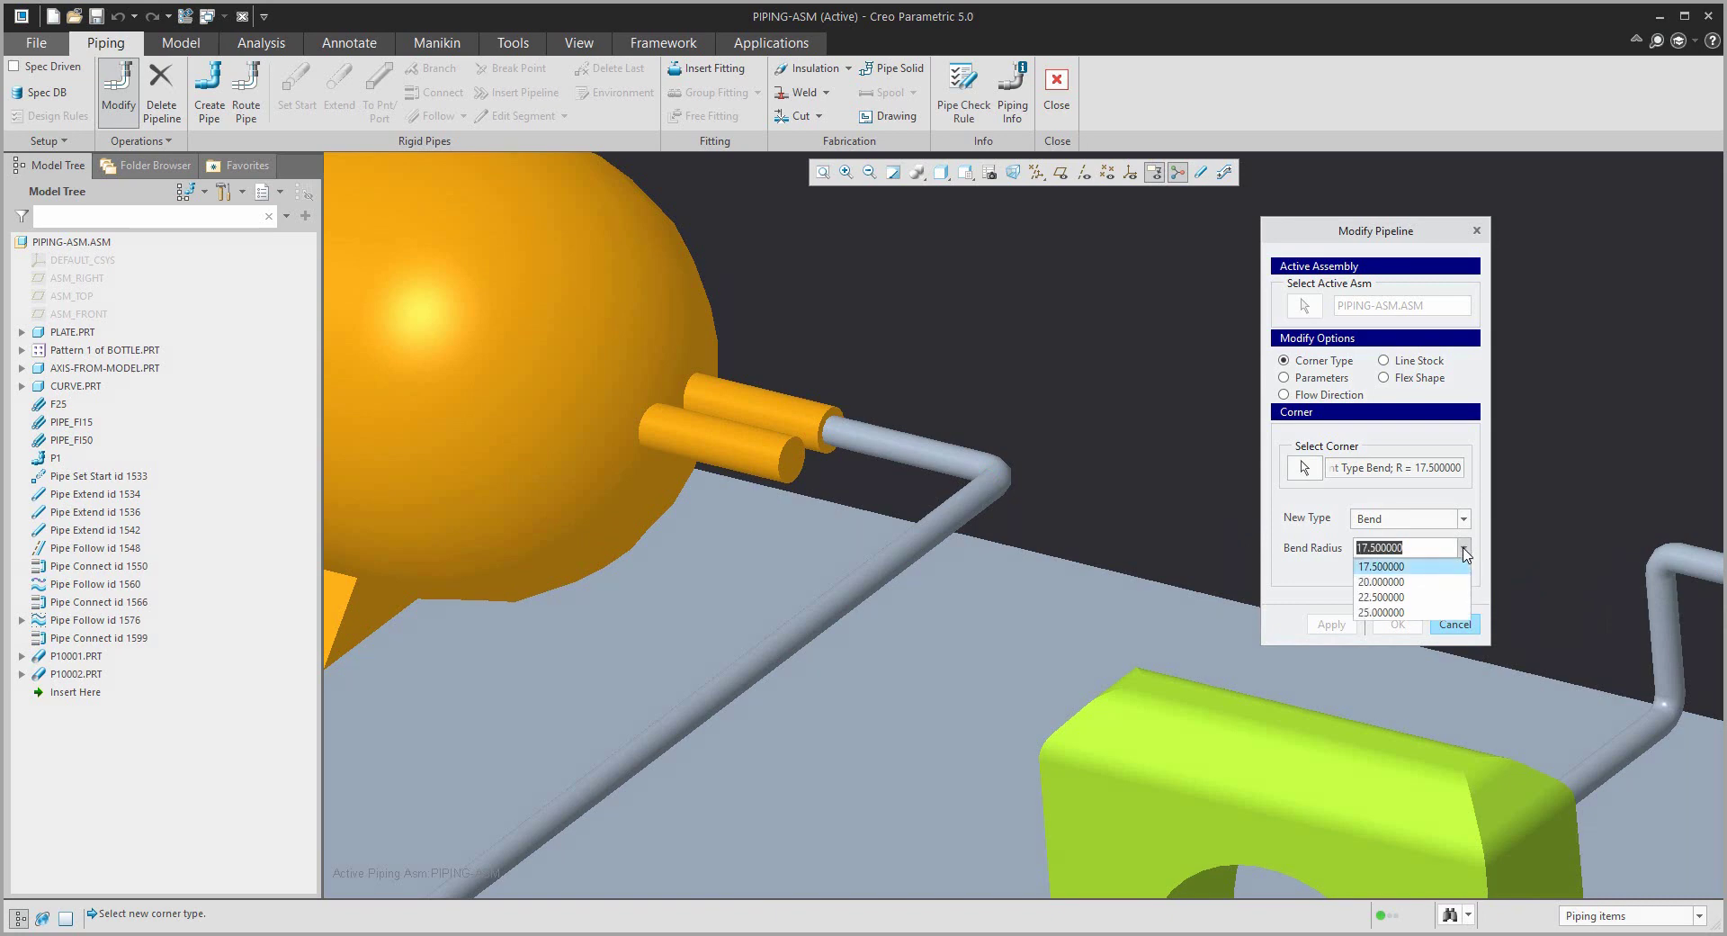
{"action": "left_click", "coordinate": [1385, 612]}
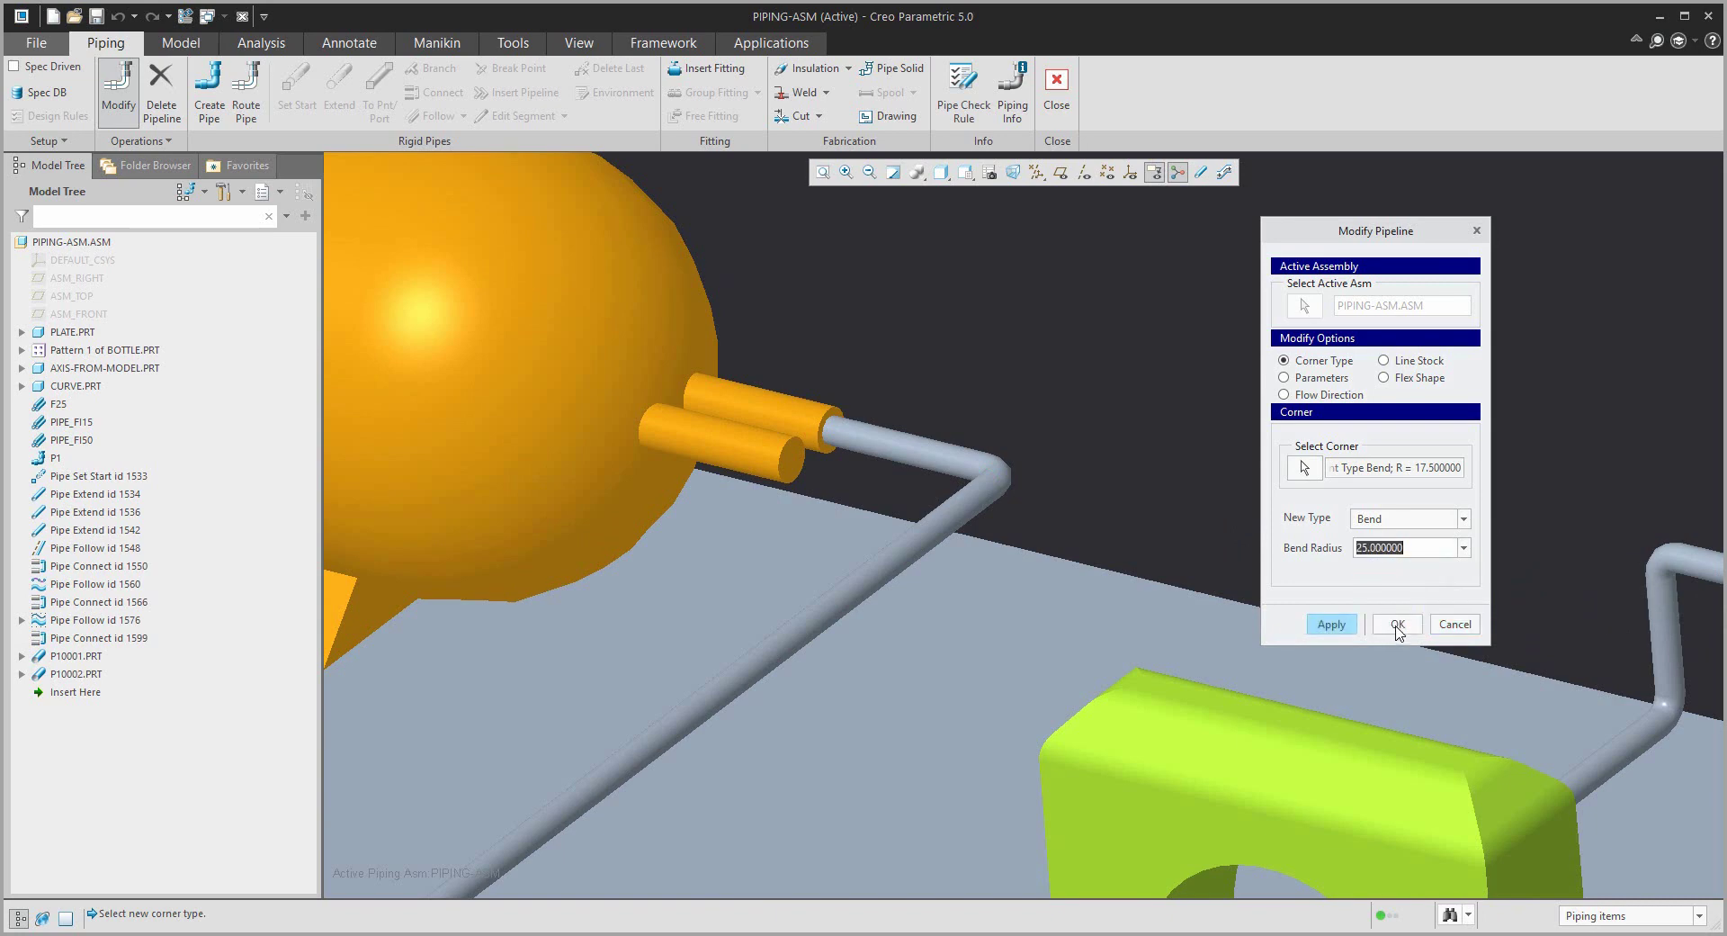
{"action": "left_click", "coordinate": [1396, 625]}
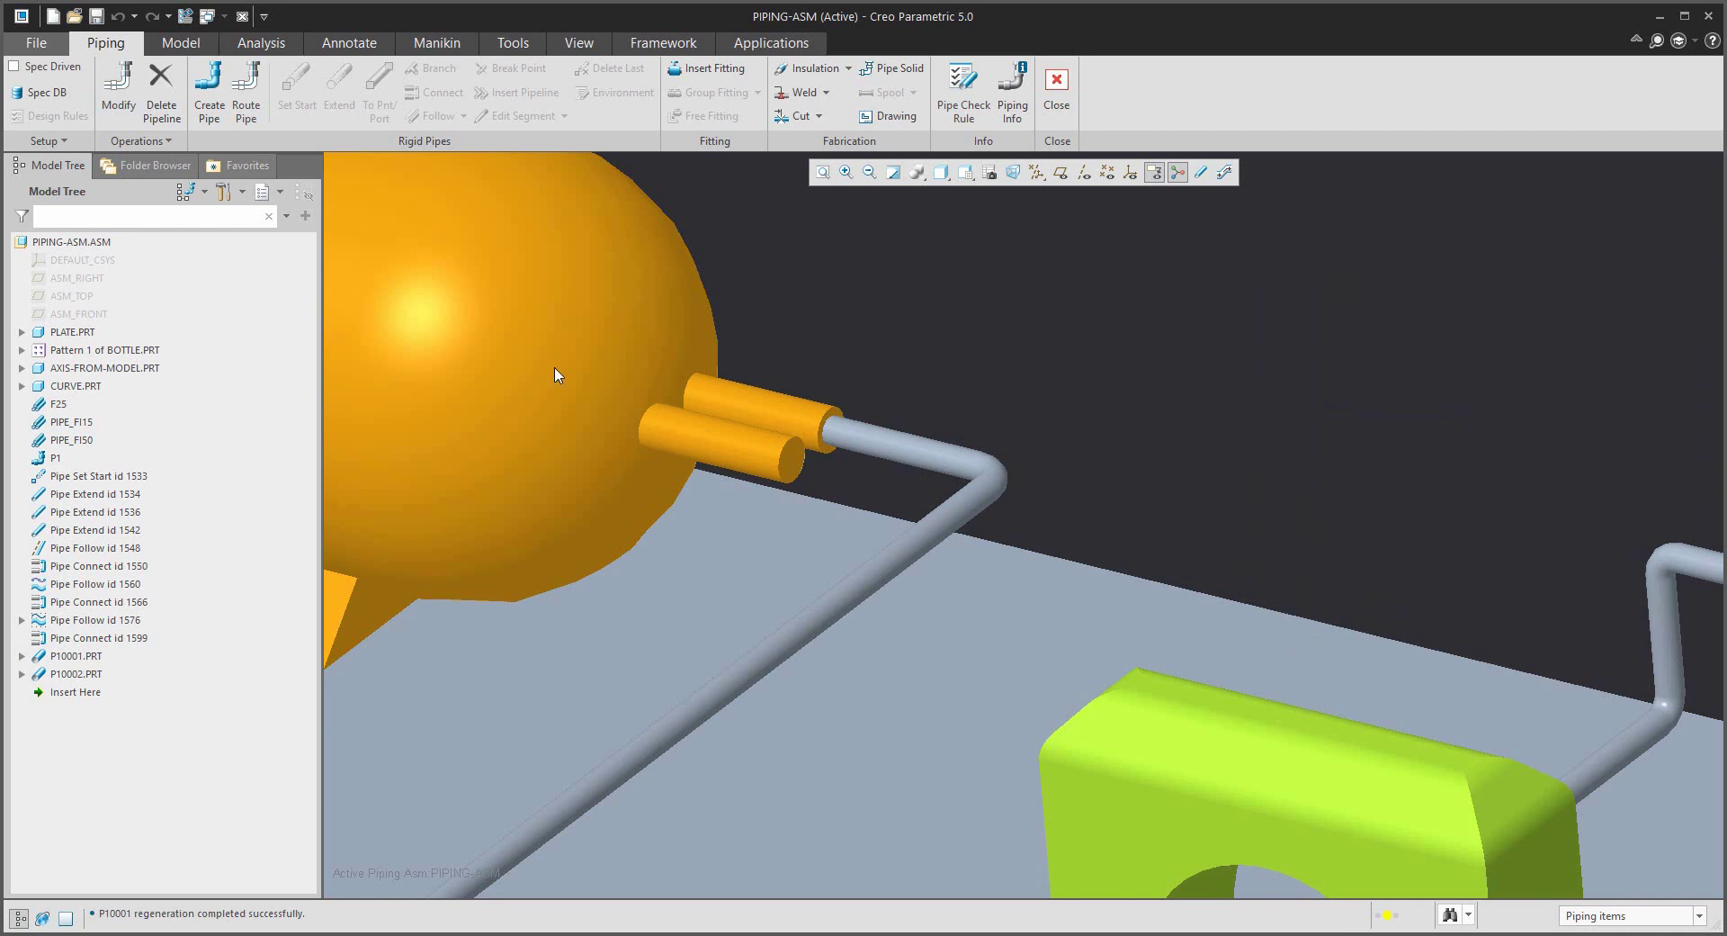
Append 100 to the PIPE_FI15 line stock bend radii, giving 50, 80 and 100.
{"action": "left_click", "coordinate": [50, 141]}
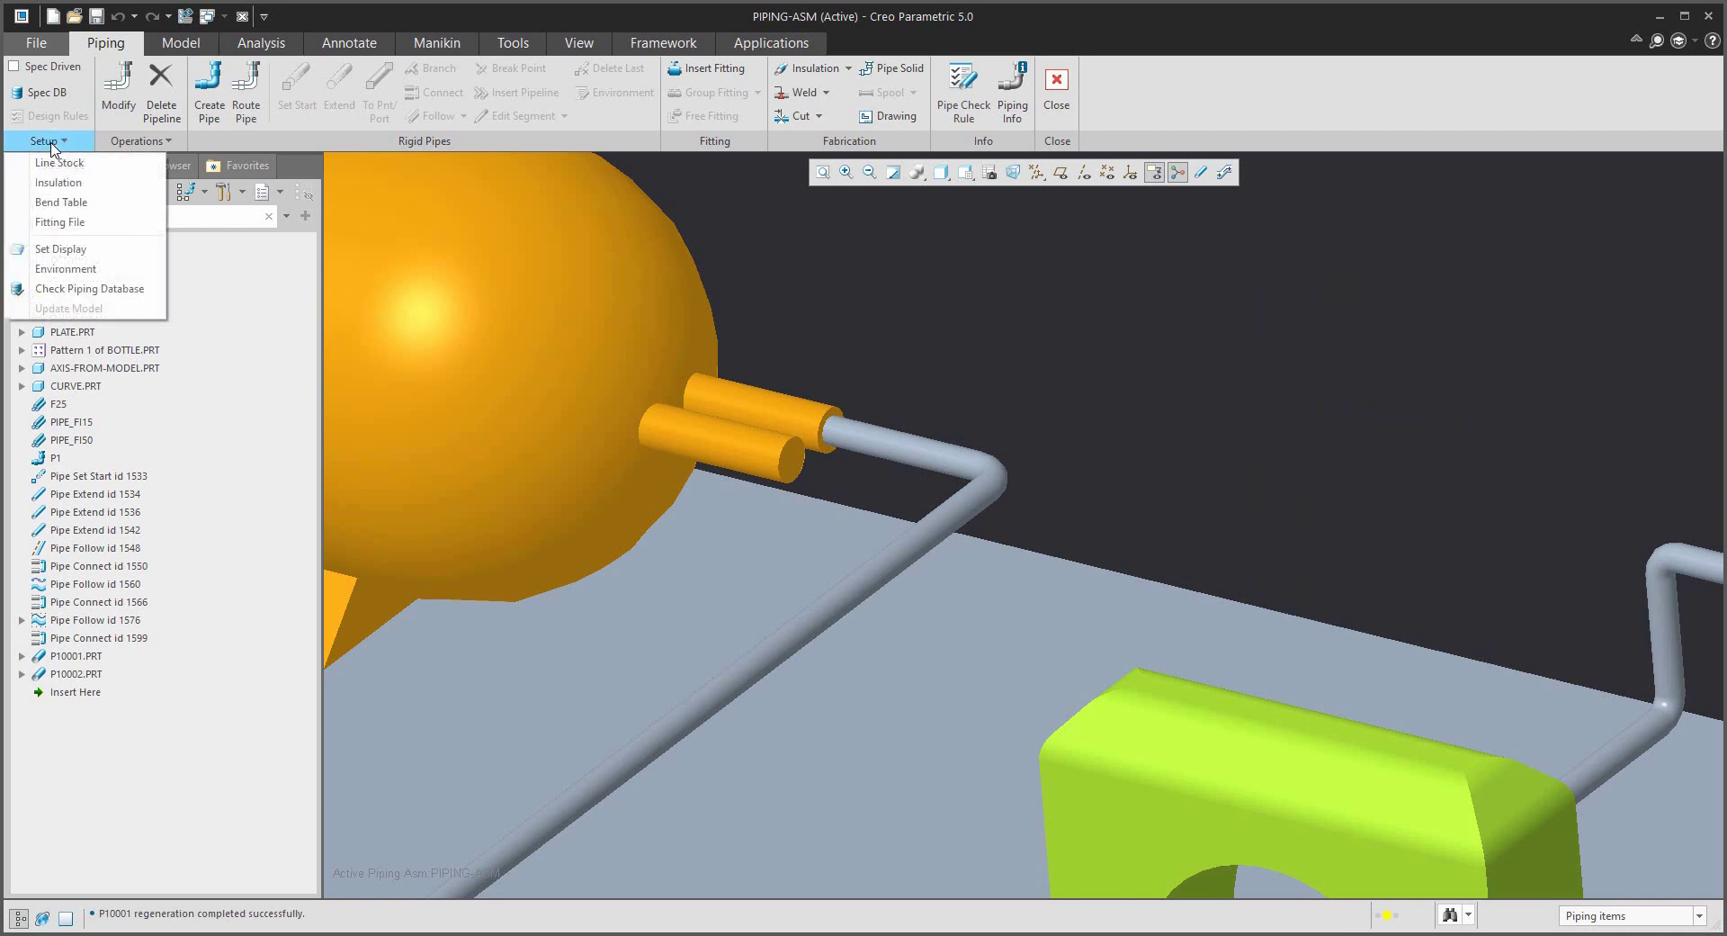
{"action": "left_click", "coordinate": [54, 164]}
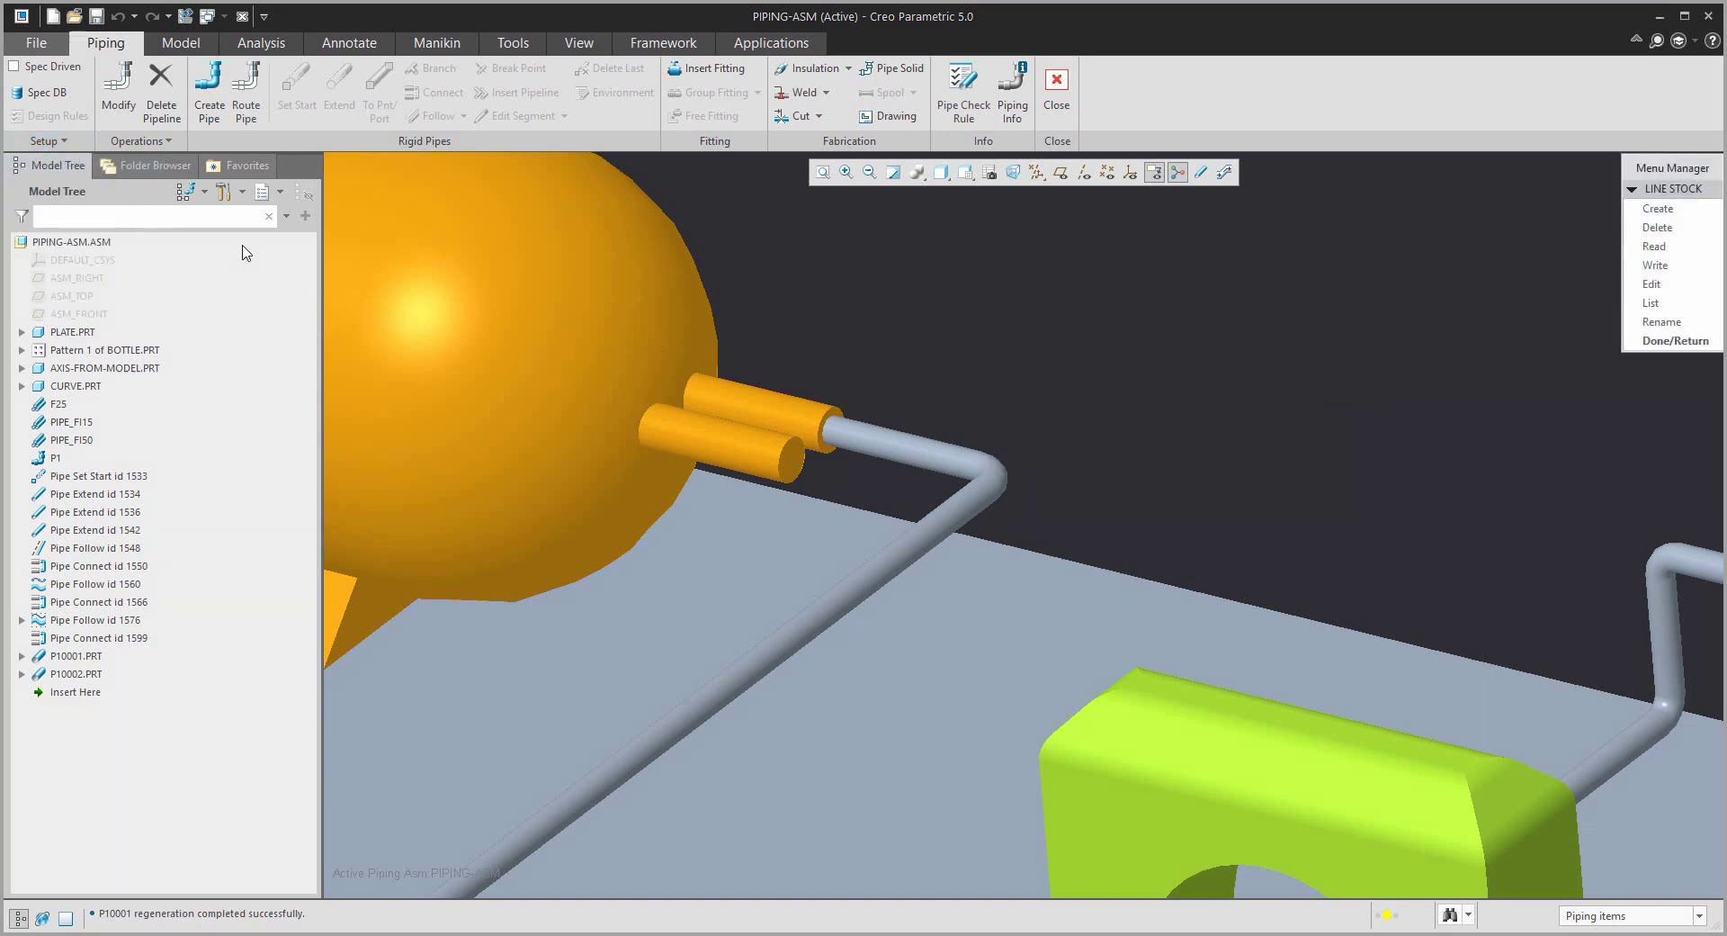
{"action": "left_click", "coordinate": [1652, 284]}
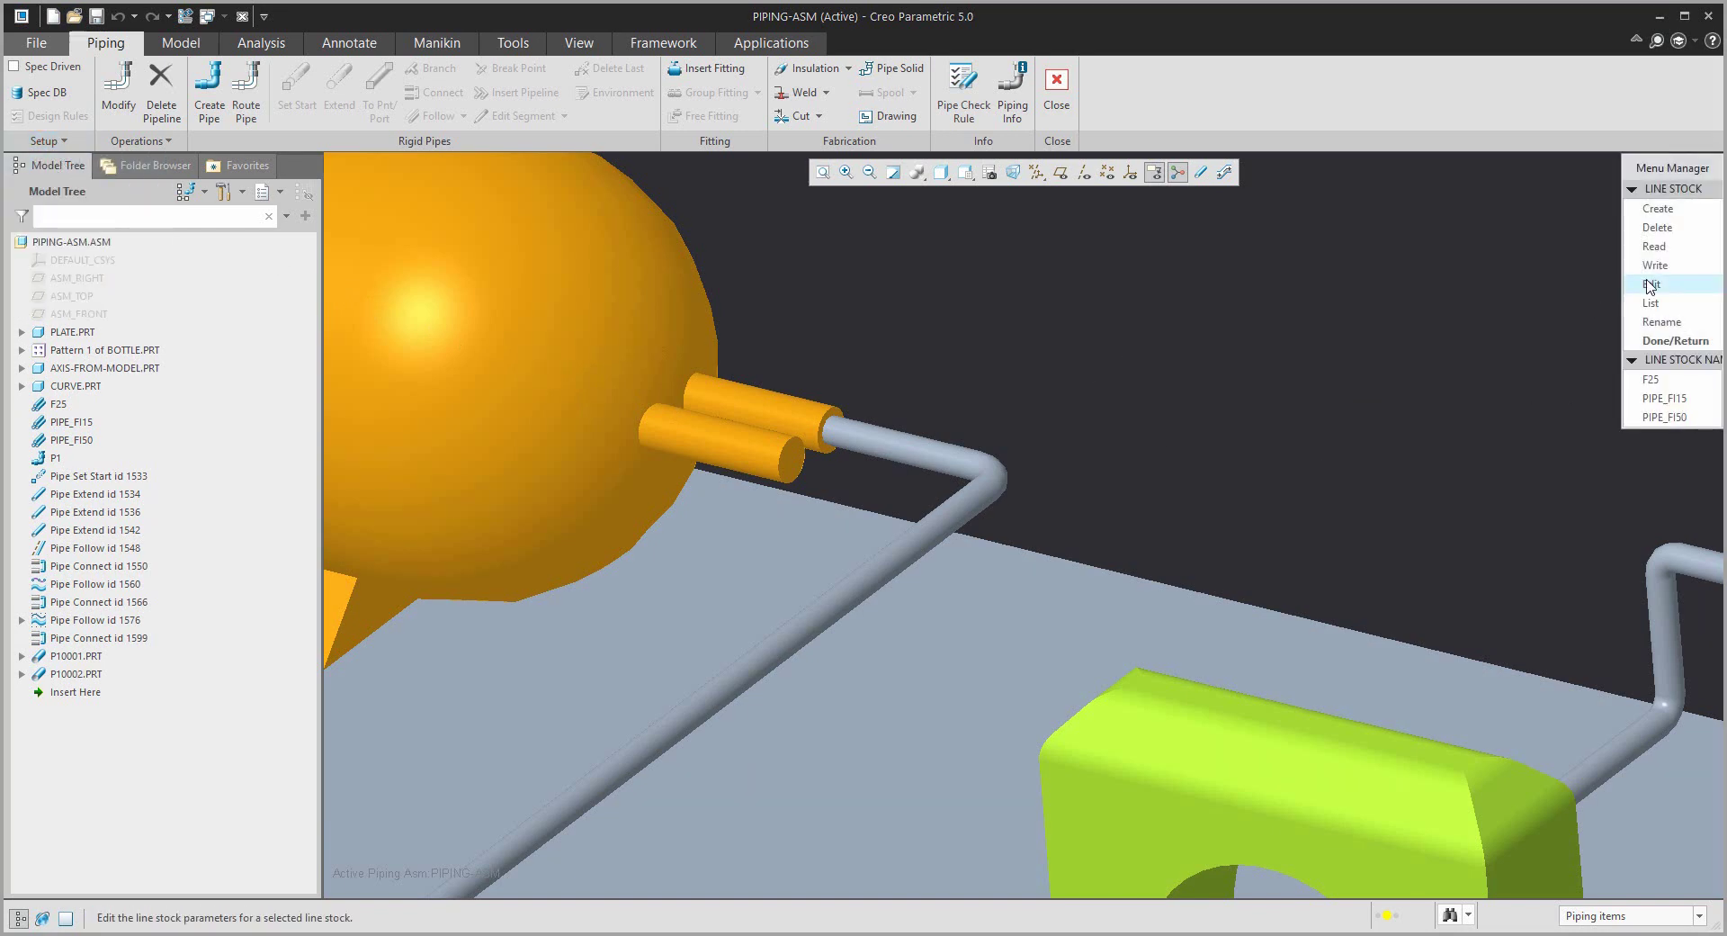
{"action": "left_click", "coordinate": [1665, 397]}
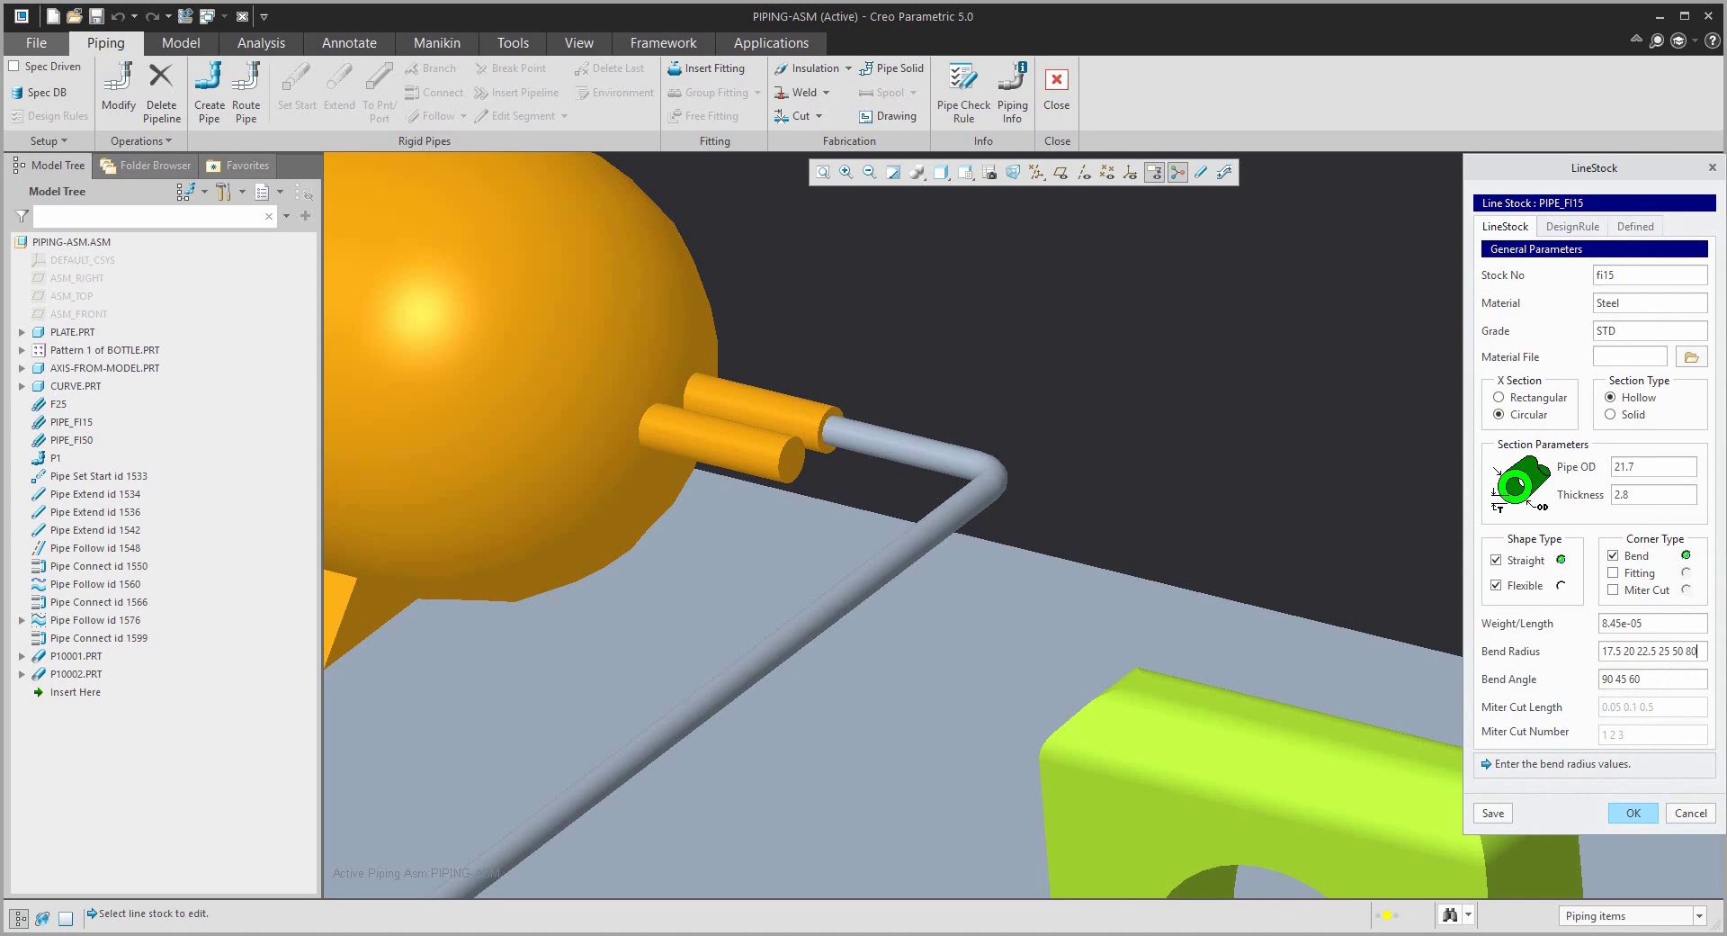
{"action": "type", "text": "00"}
{"action": "left_click_drag", "start_coordinate": [1543, 168], "coordinate": [1355, 100]}
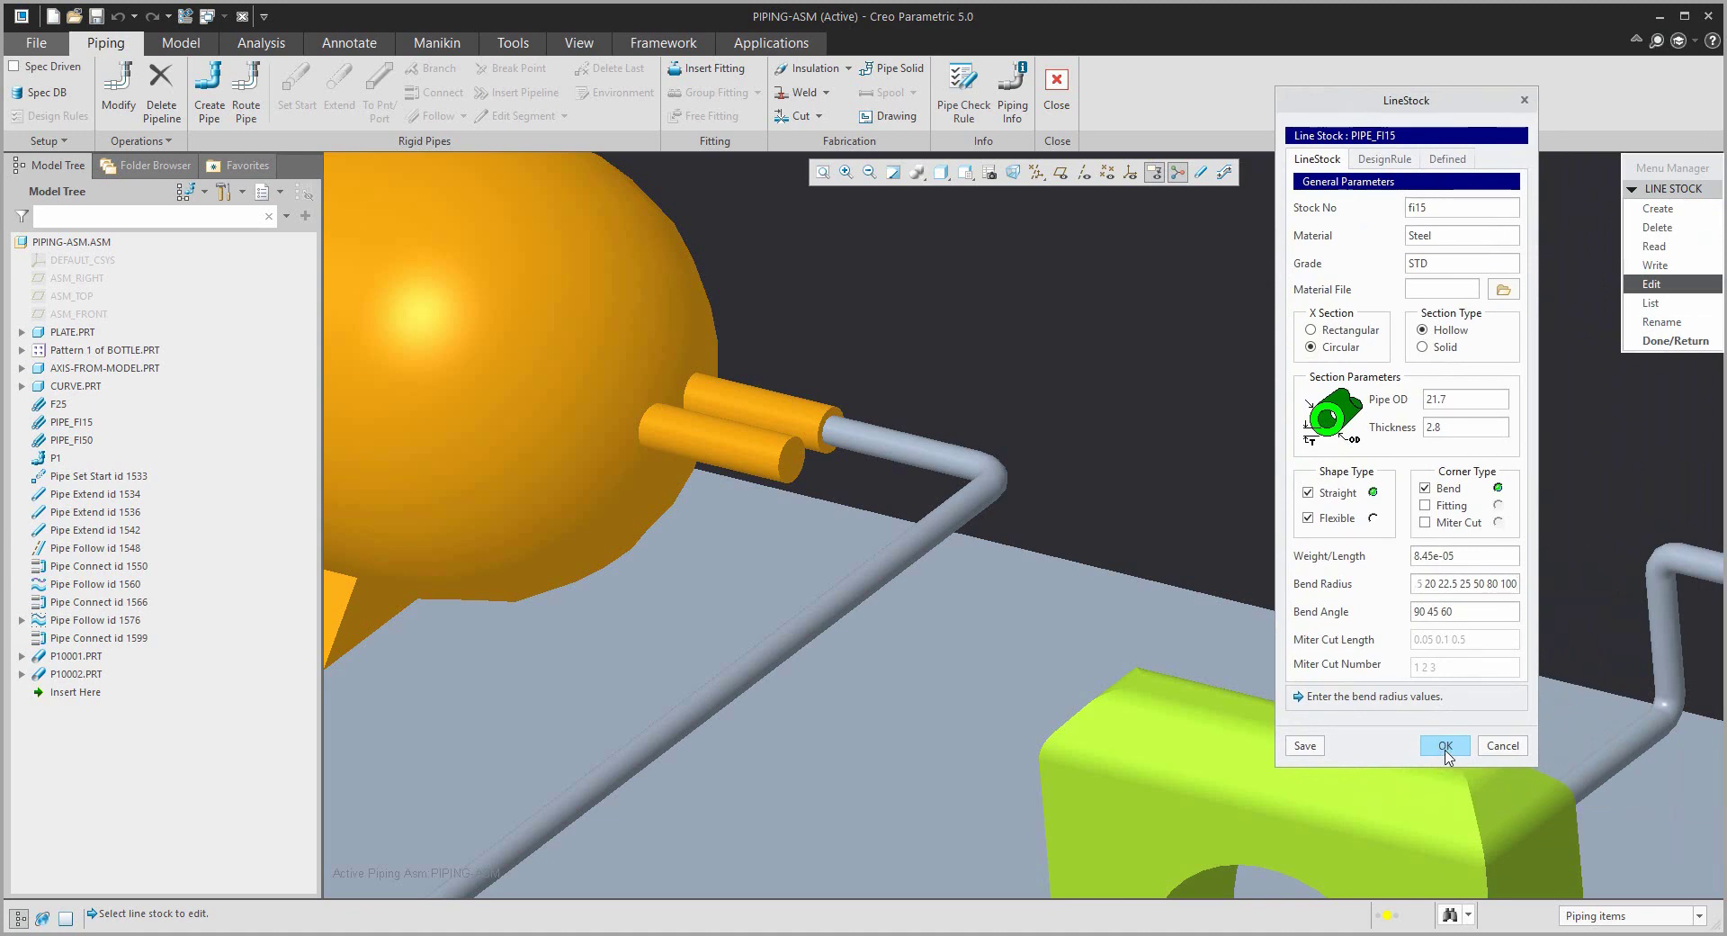
{"action": "left_click", "coordinate": [1446, 750]}
{"action": "left_click", "coordinate": [1642, 344]}
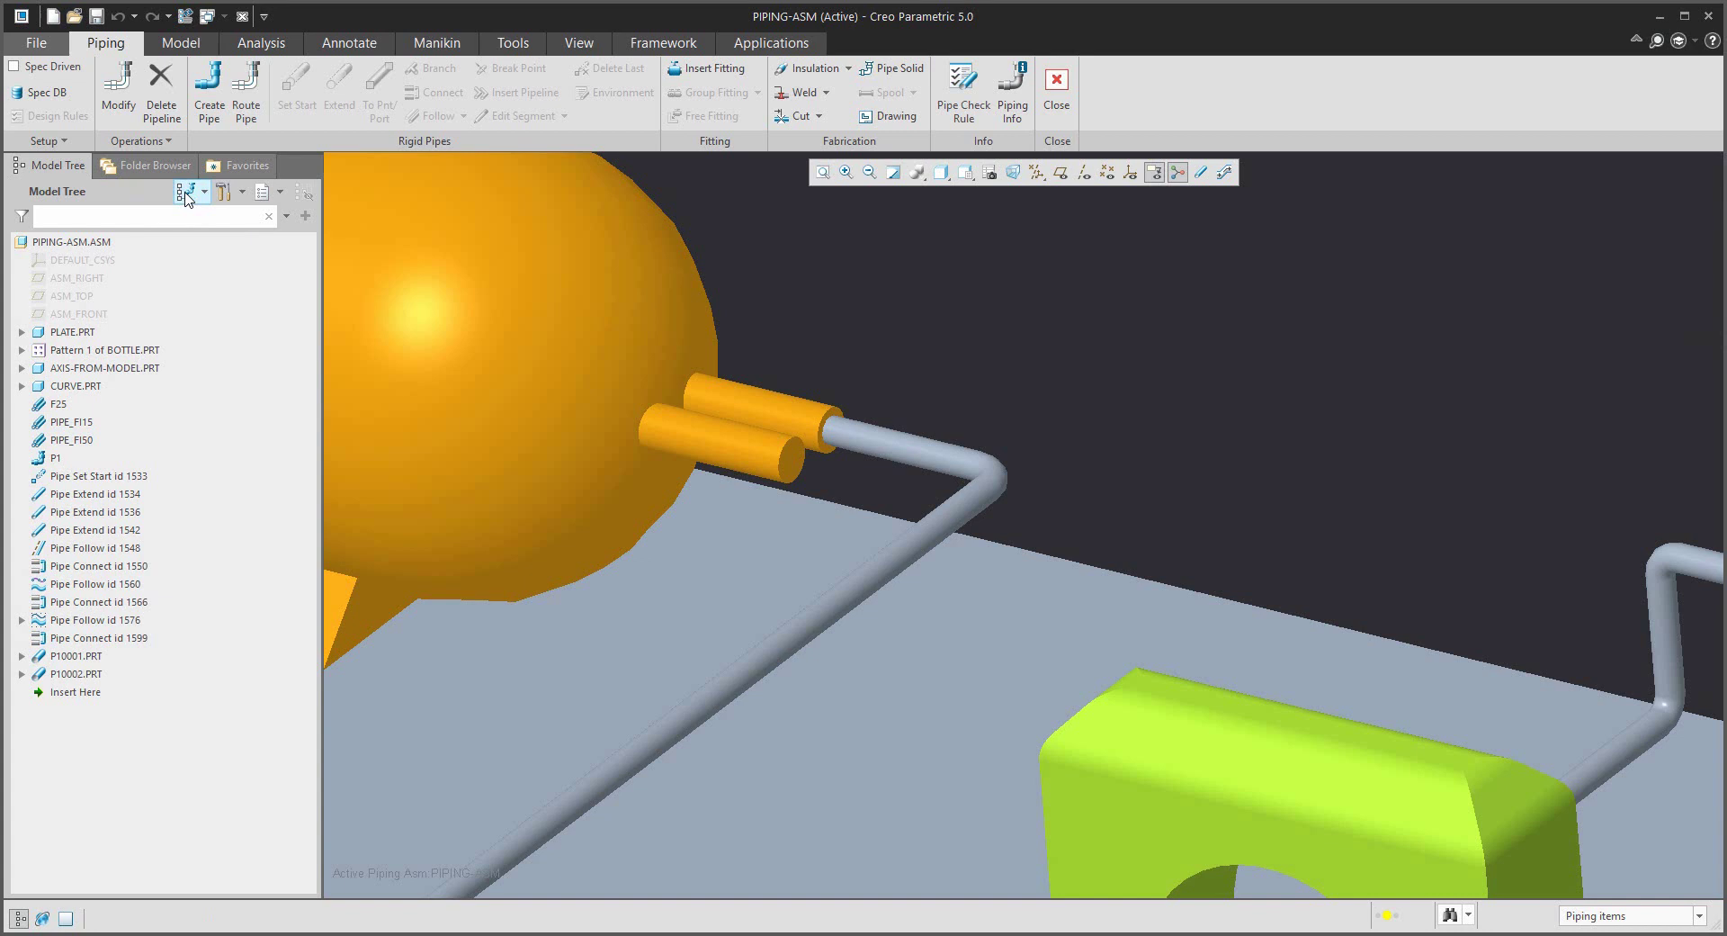
Set the pipe corner next to the tank nozzle to an 80 bend radius.
{"action": "left_click", "coordinate": [118, 87]}
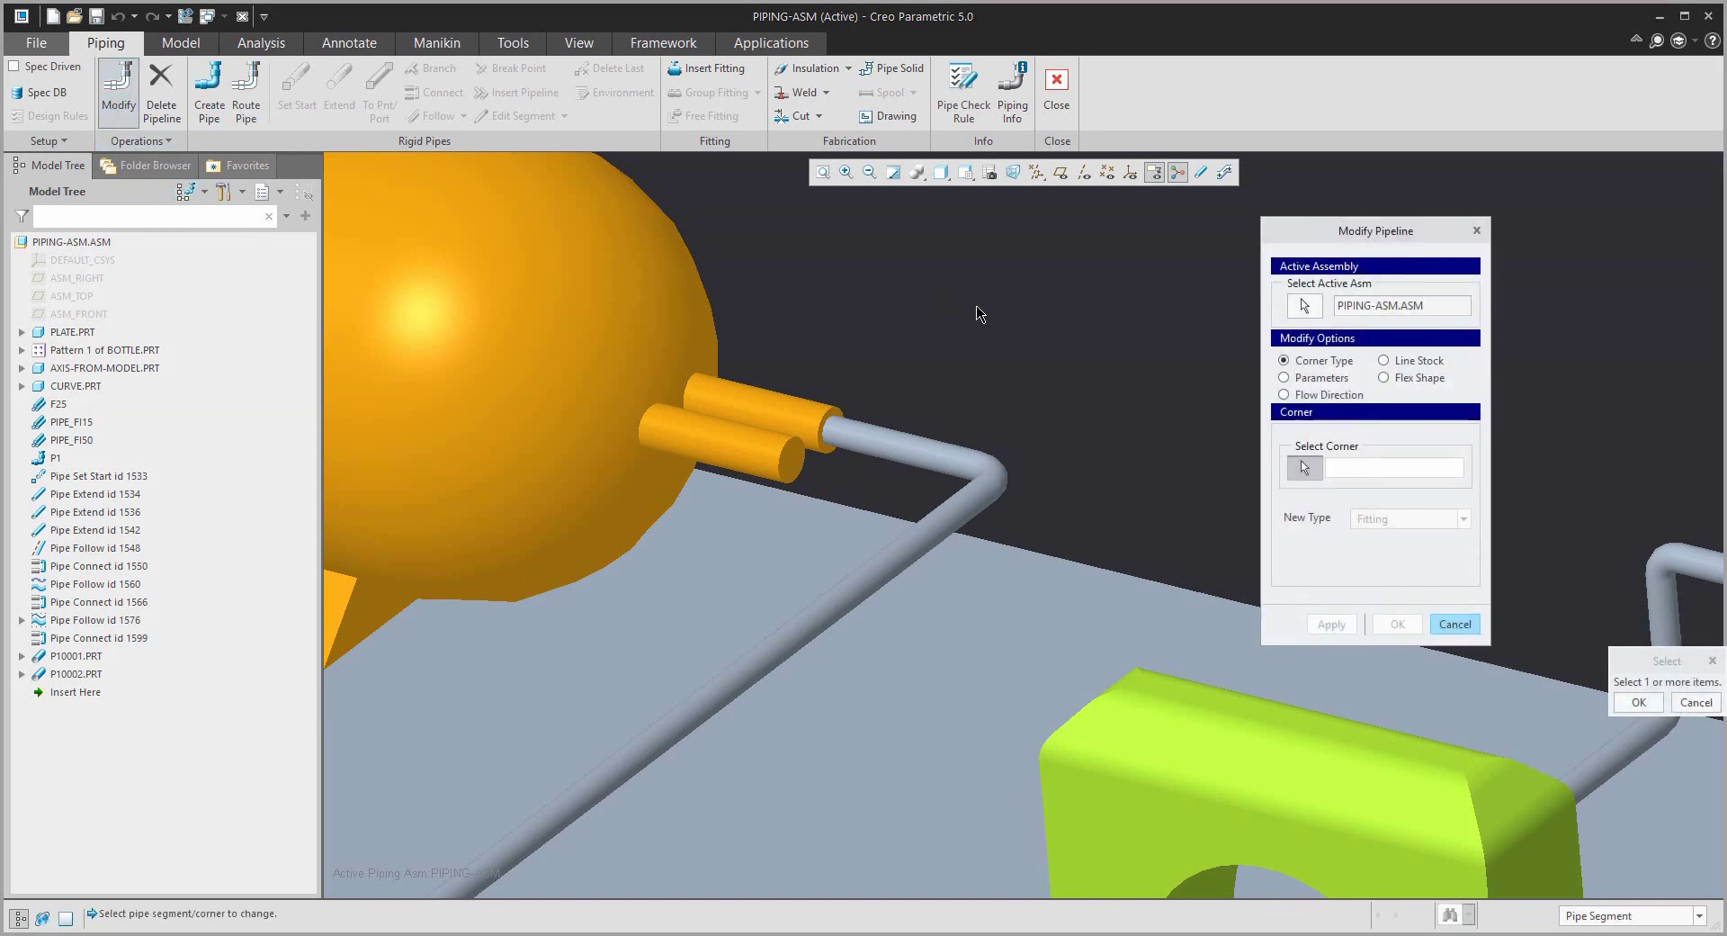
{"action": "left_click", "coordinate": [991, 475]}
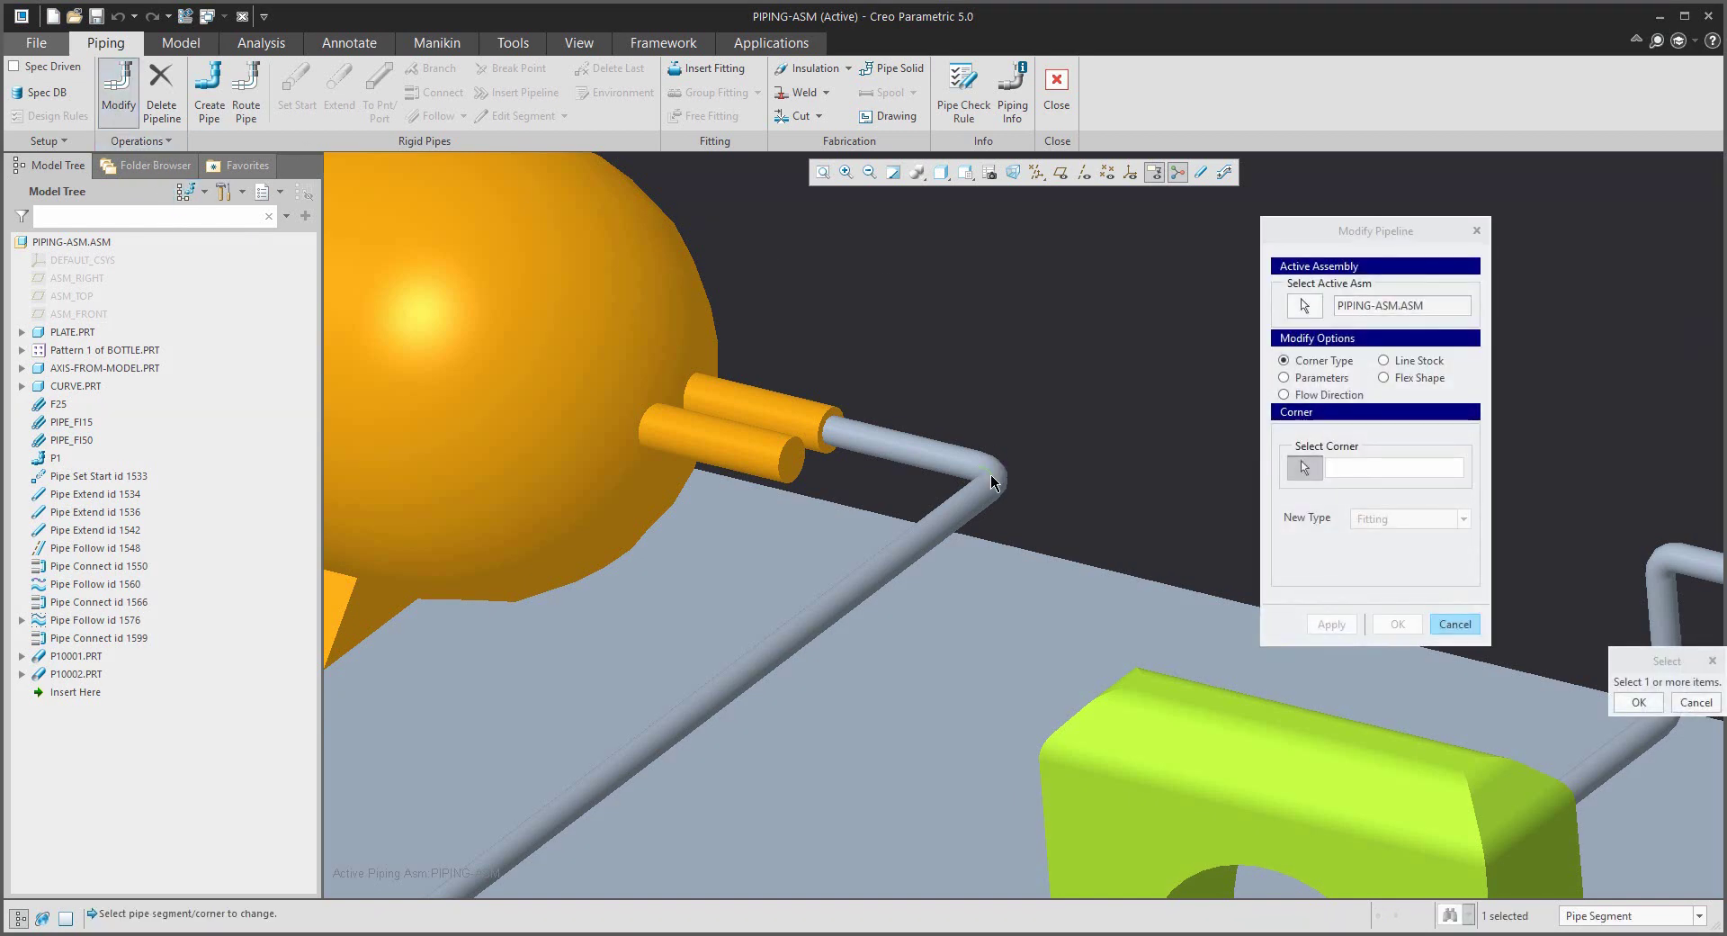
{"action": "left_click", "coordinate": [1639, 703]}
{"action": "left_click", "coordinate": [1463, 549]}
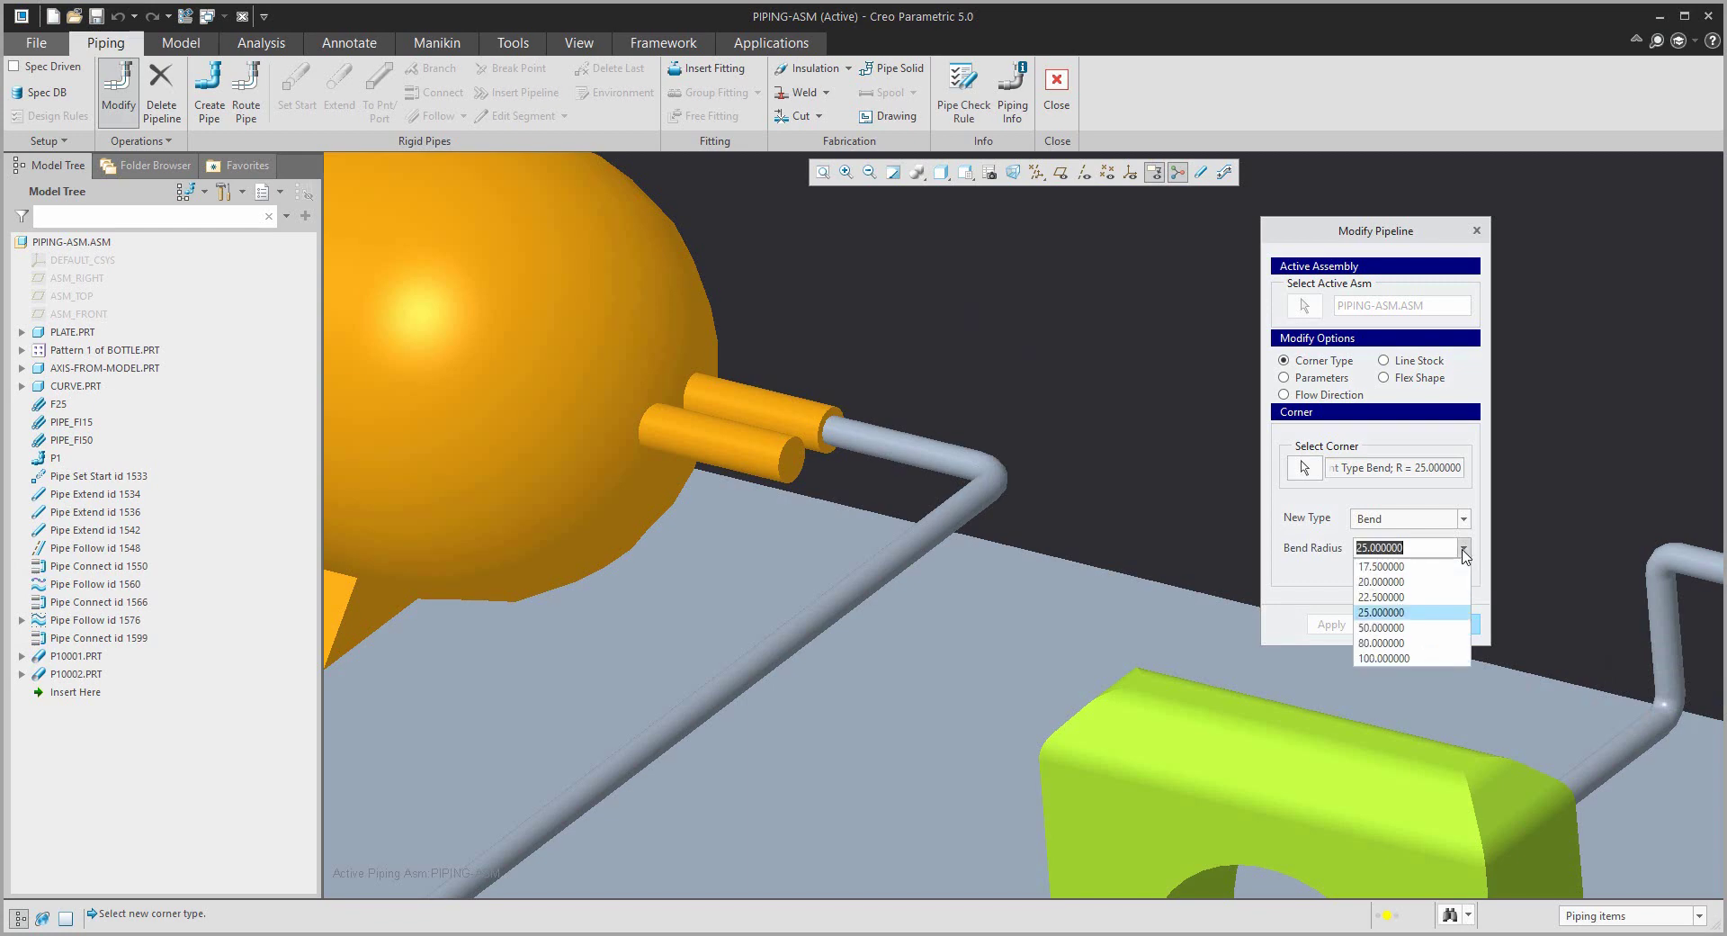
{"action": "left_click", "coordinate": [1385, 644]}
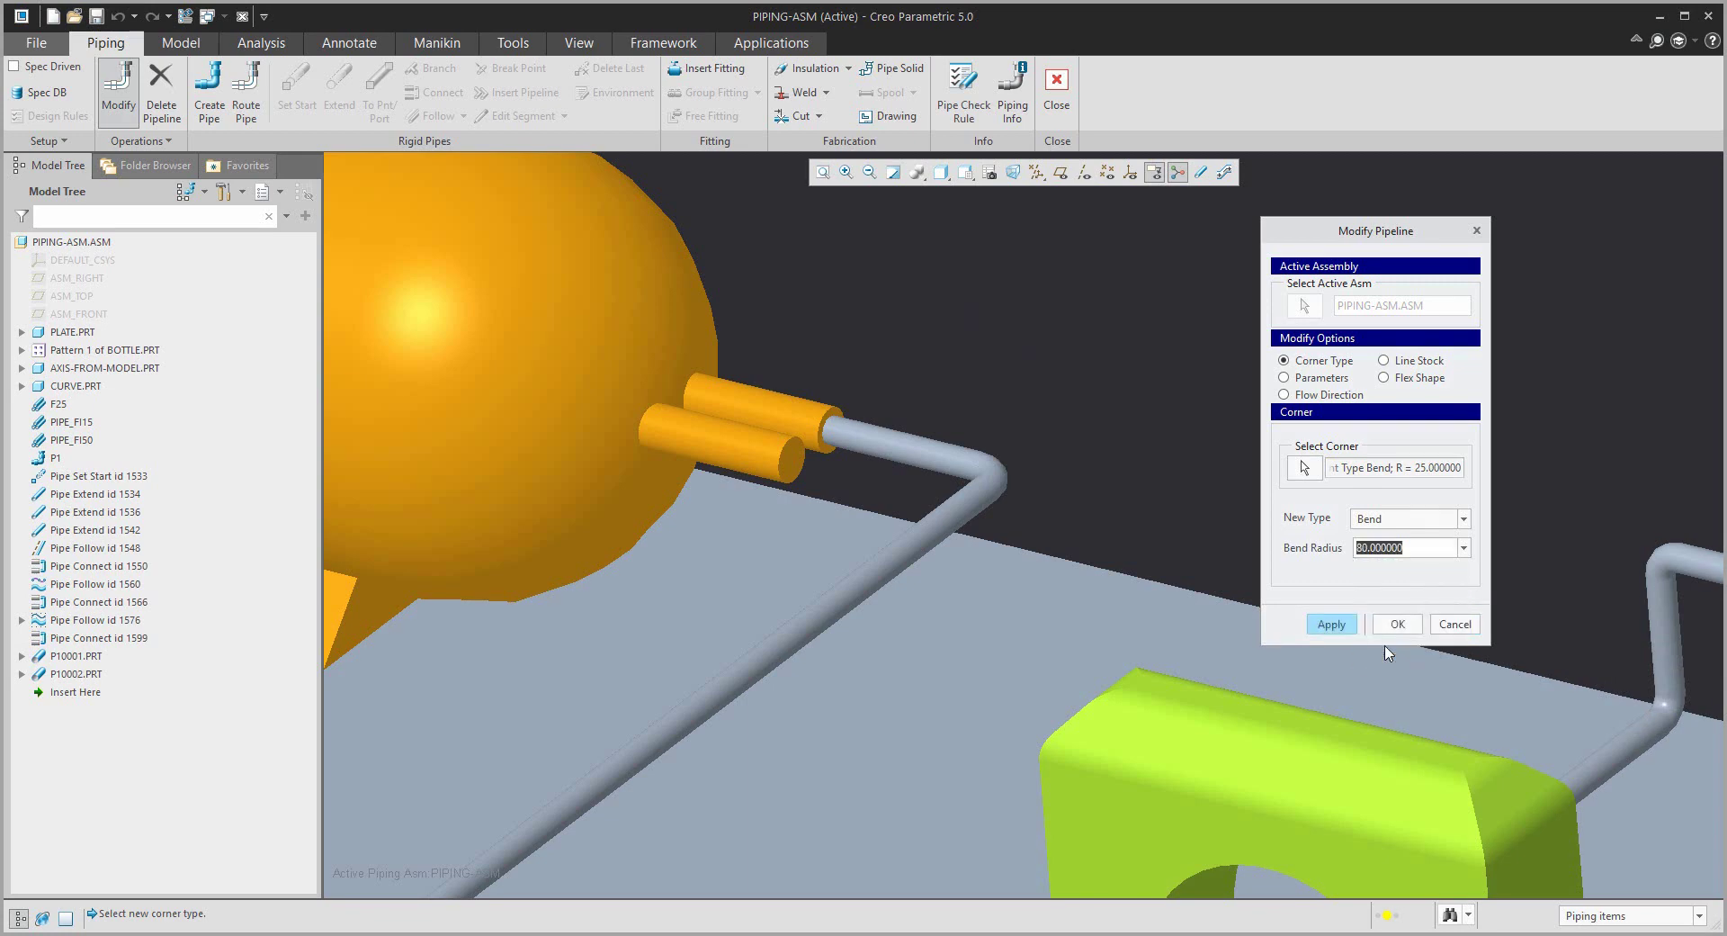
{"action": "left_click", "coordinate": [1333, 626]}
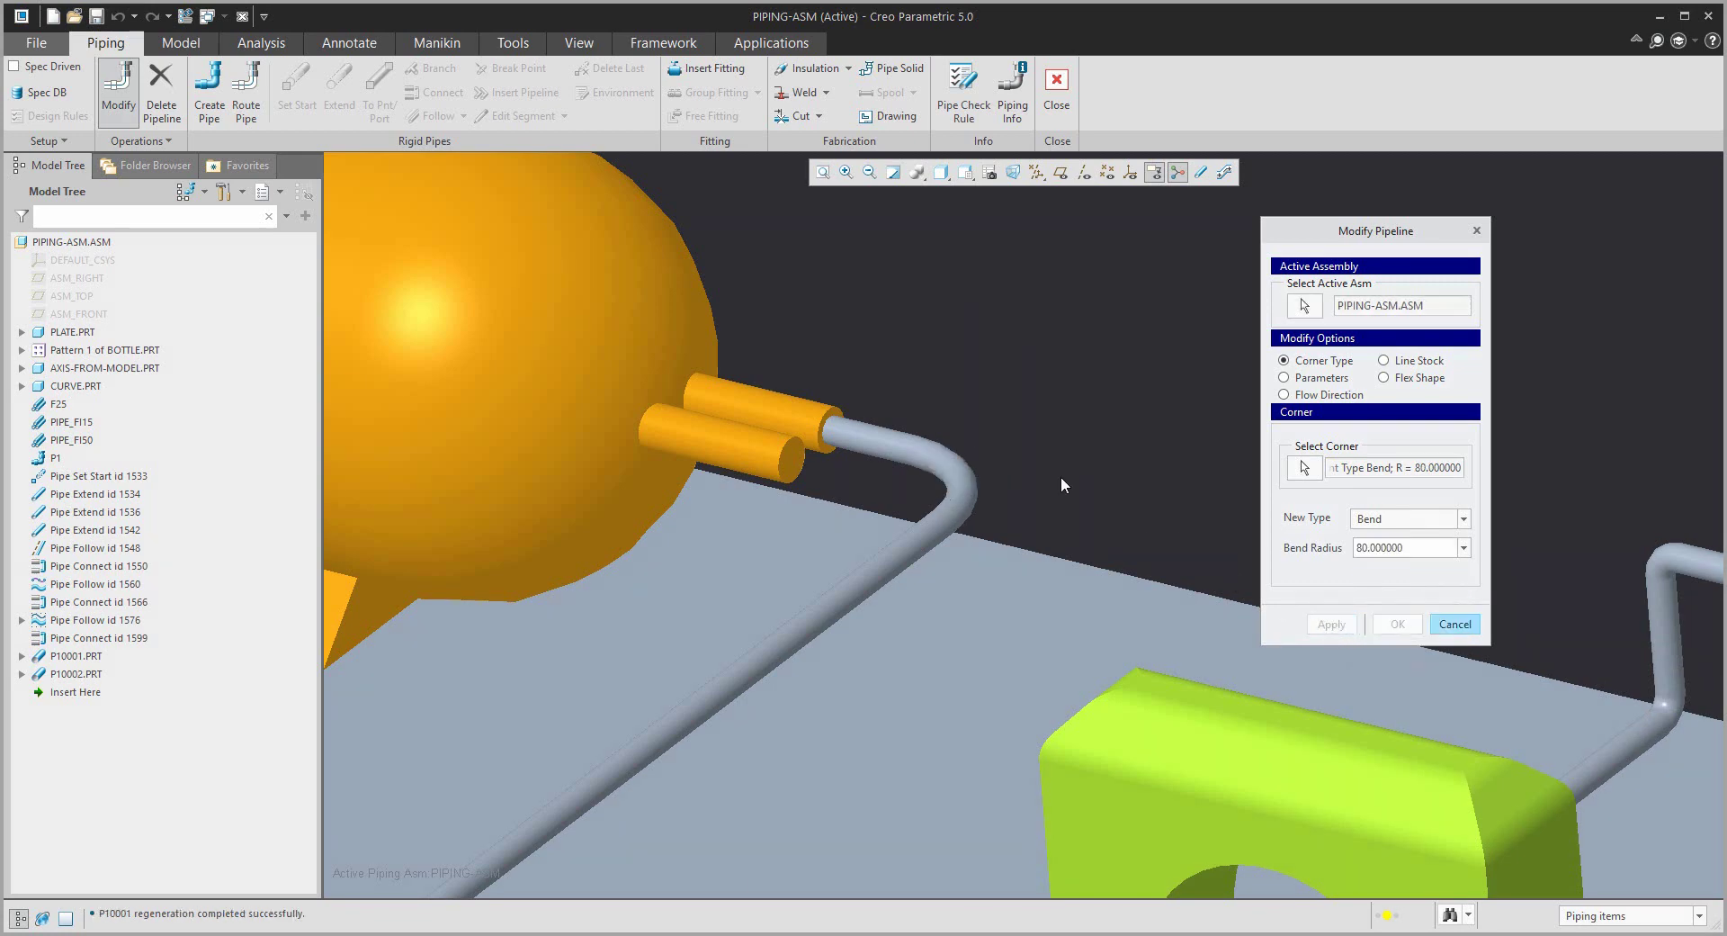
Set the corner on the lower pipe run to a 50 bend radius.
{"action": "scroll", "coordinate": [1061, 477], "scroll_direction": "down", "scroll_amount": 5}
{"action": "scroll", "coordinate": [1008, 630], "scroll_direction": "up", "scroll_amount": 2}
{"action": "scroll", "coordinate": [989, 634], "scroll_direction": "up", "scroll_amount": 2}
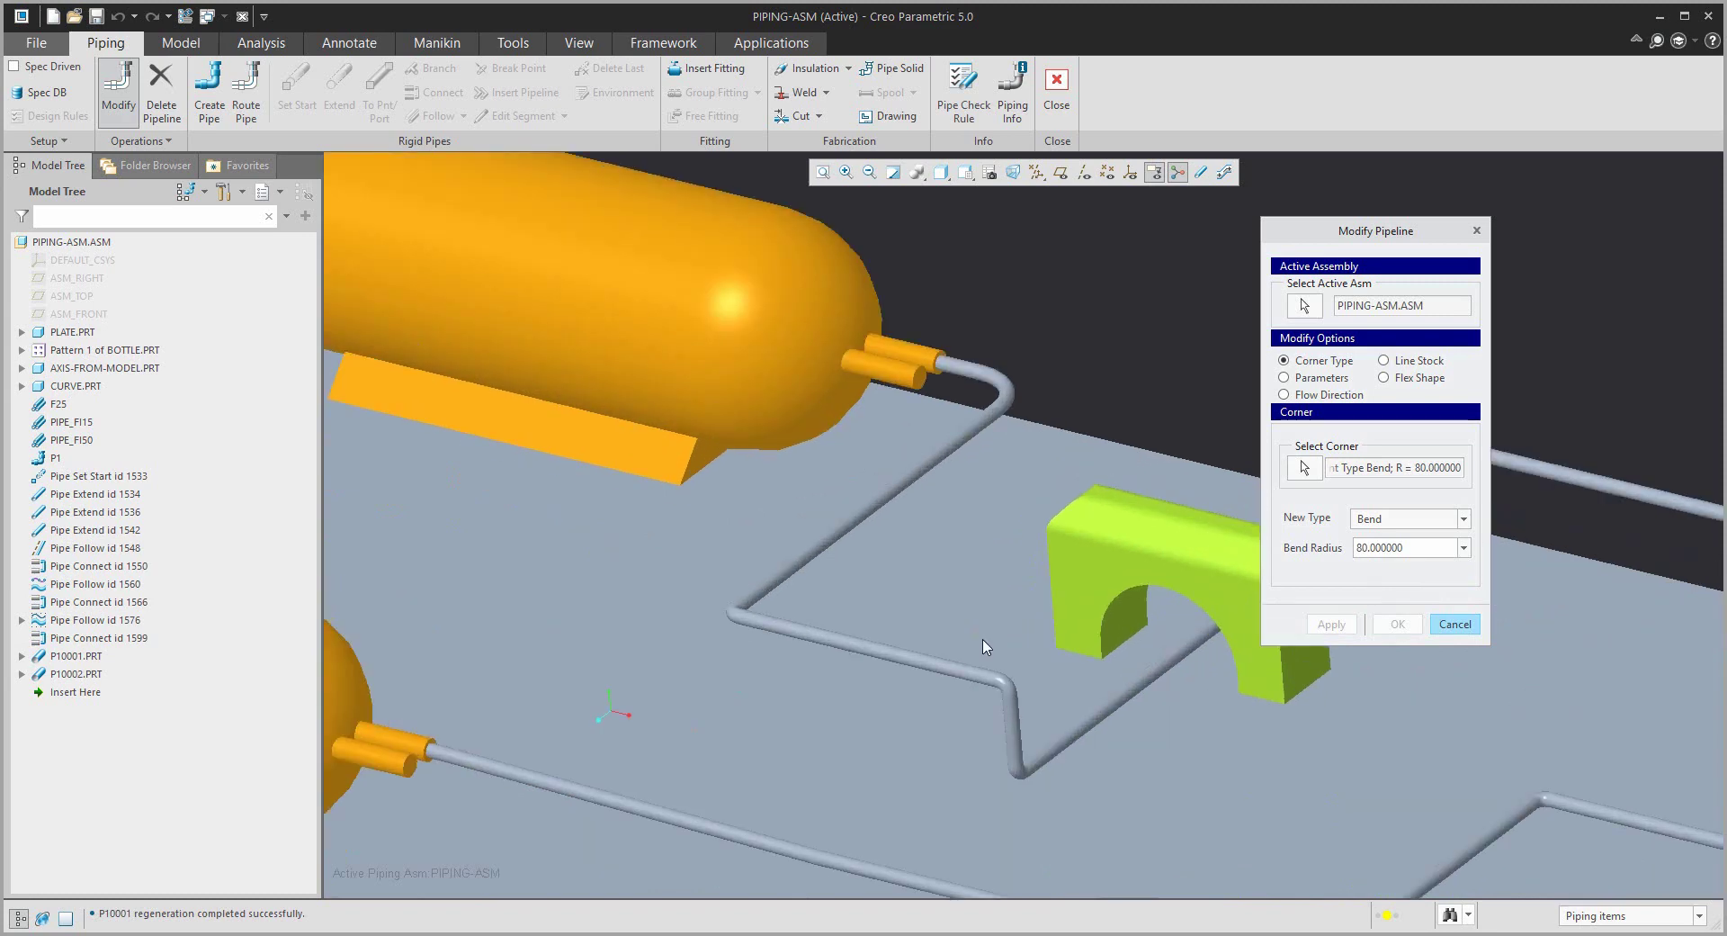
{"action": "left_click", "coordinate": [1006, 693]}
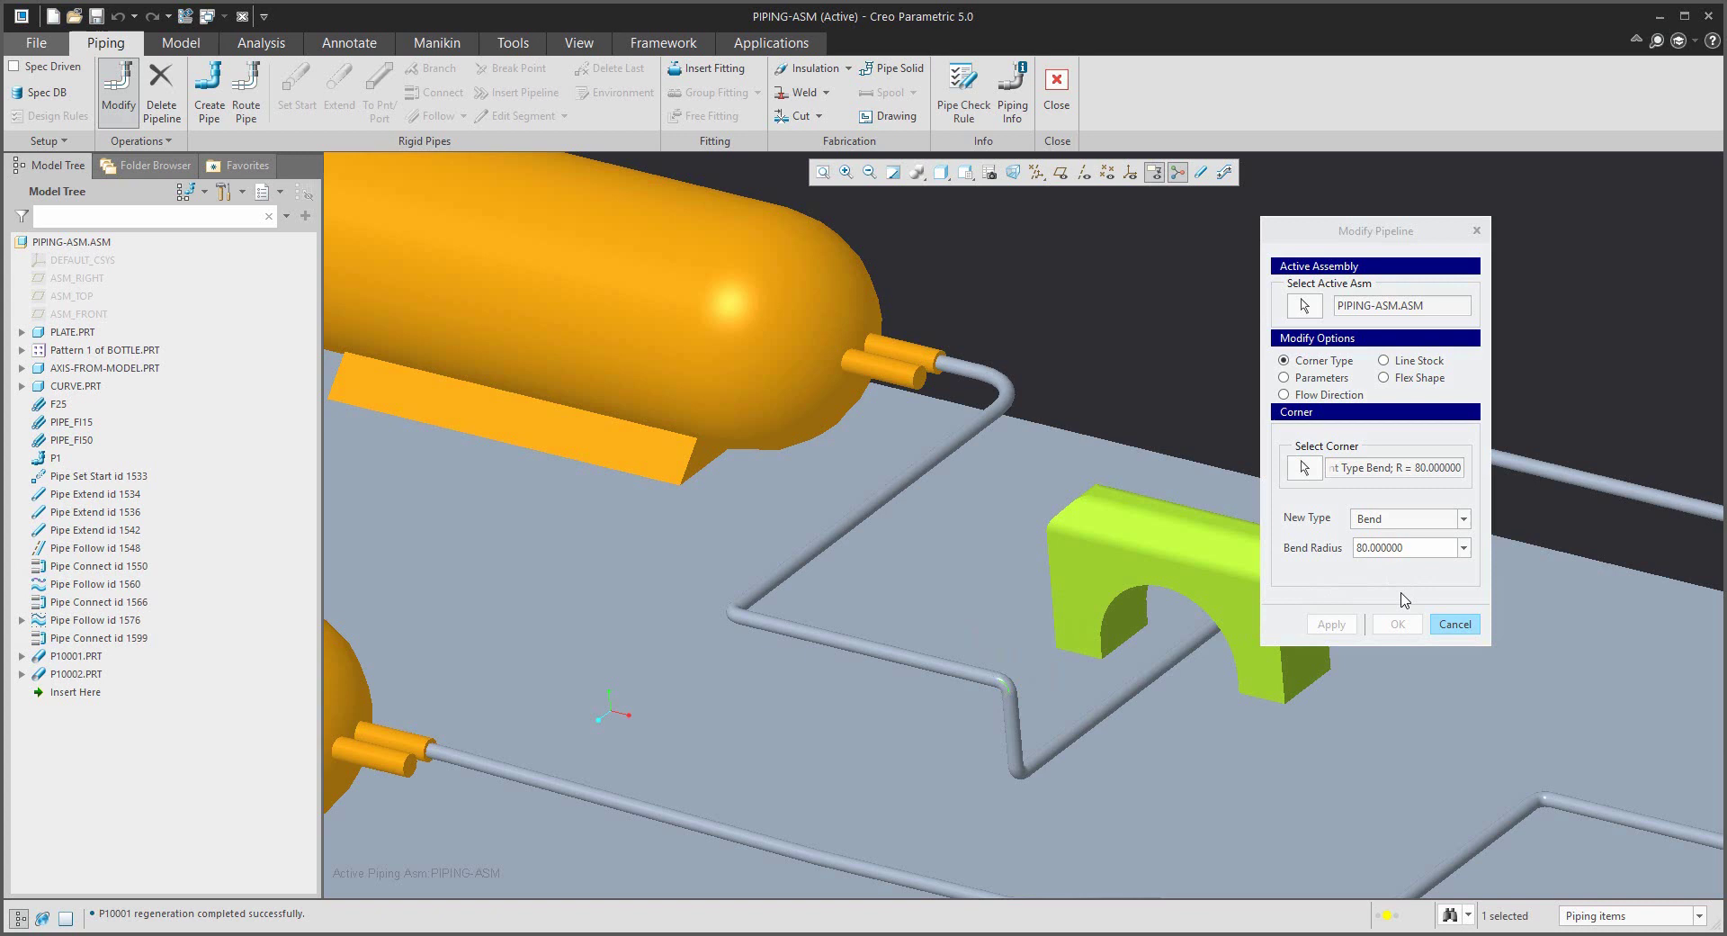
{"action": "left_click", "coordinate": [1310, 474]}
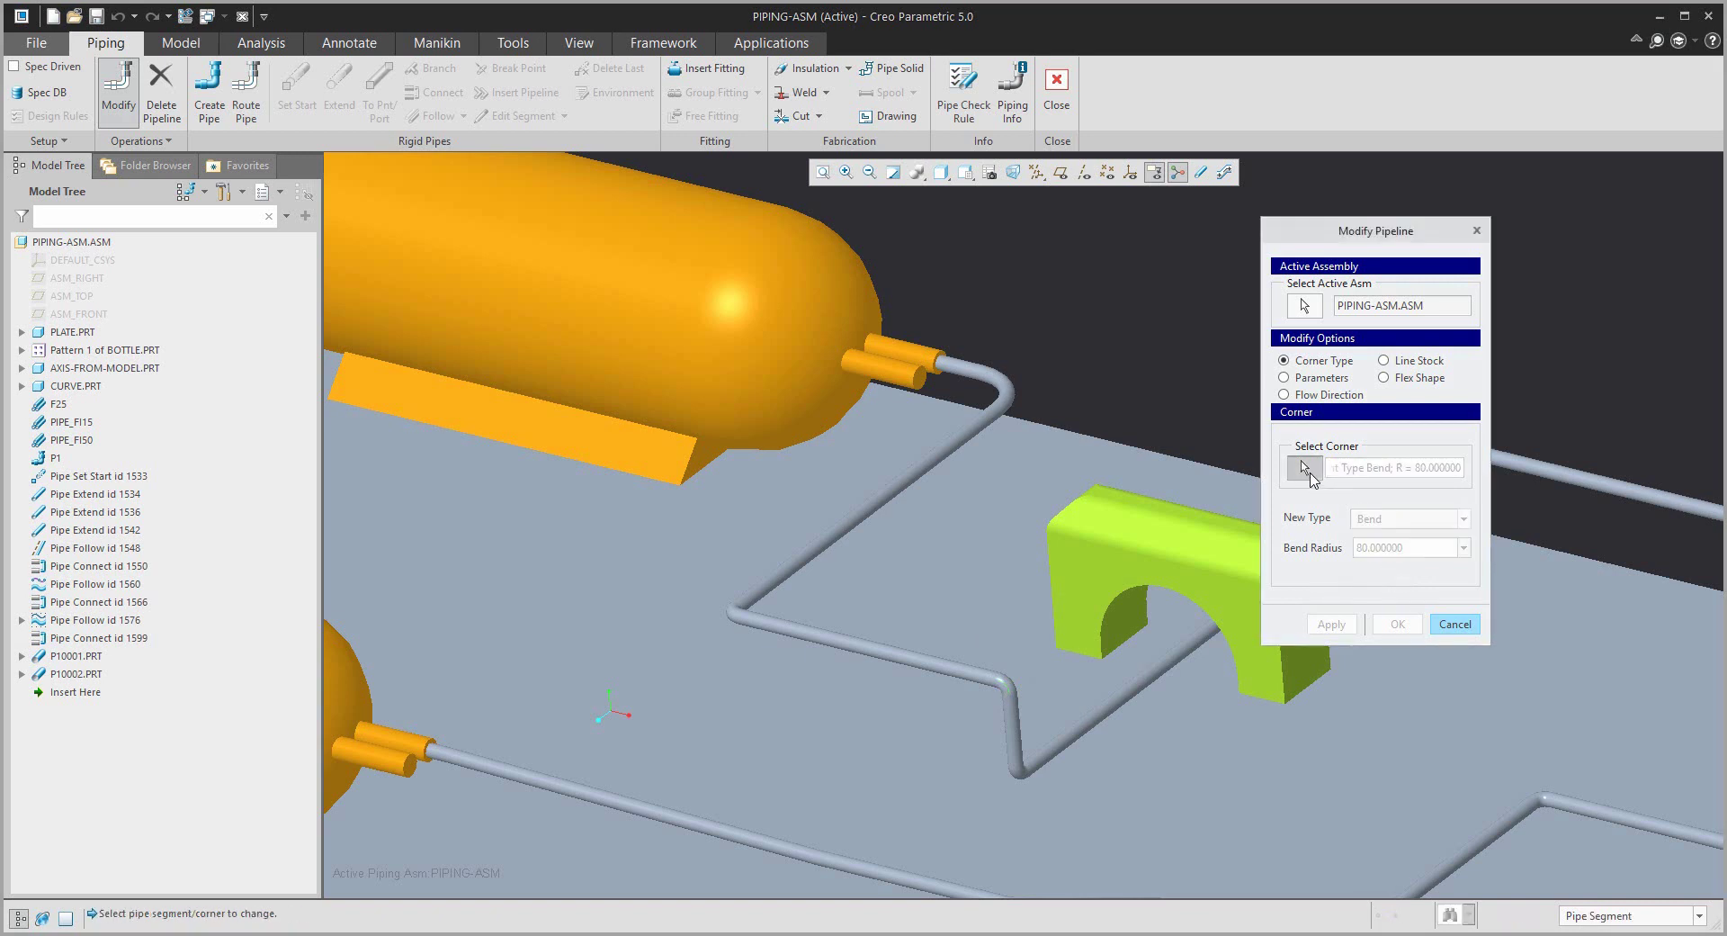
{"action": "left_click", "coordinate": [1002, 687]}
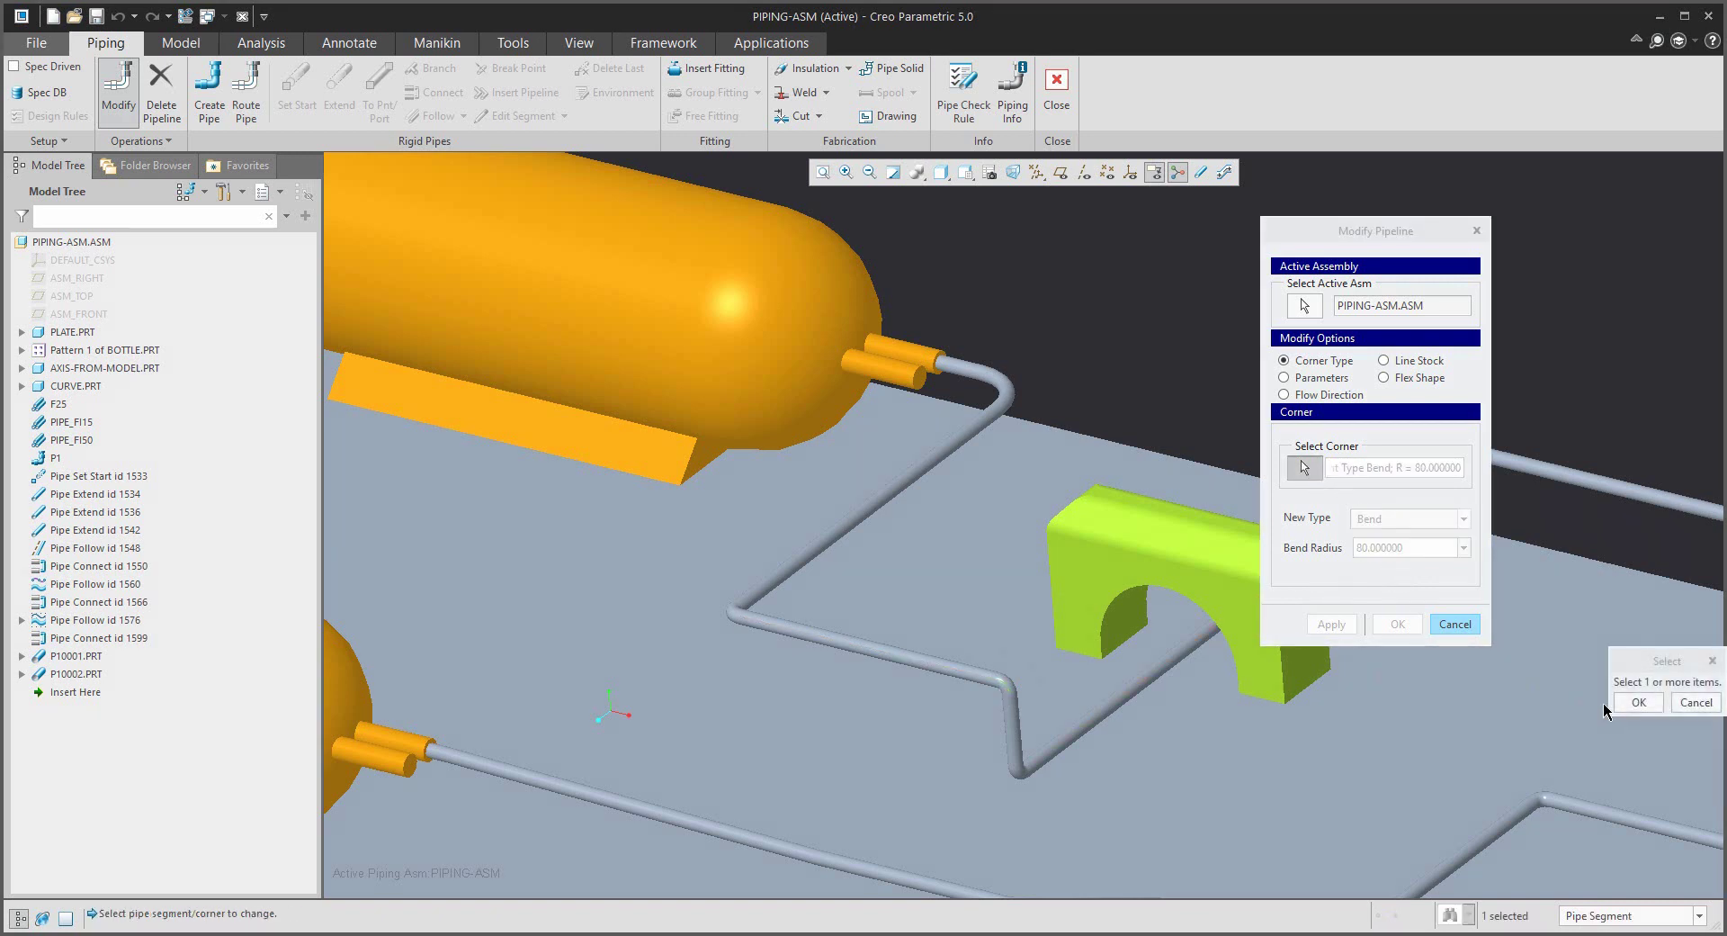
{"action": "left_click", "coordinate": [1633, 703]}
{"action": "left_click", "coordinate": [1463, 548]}
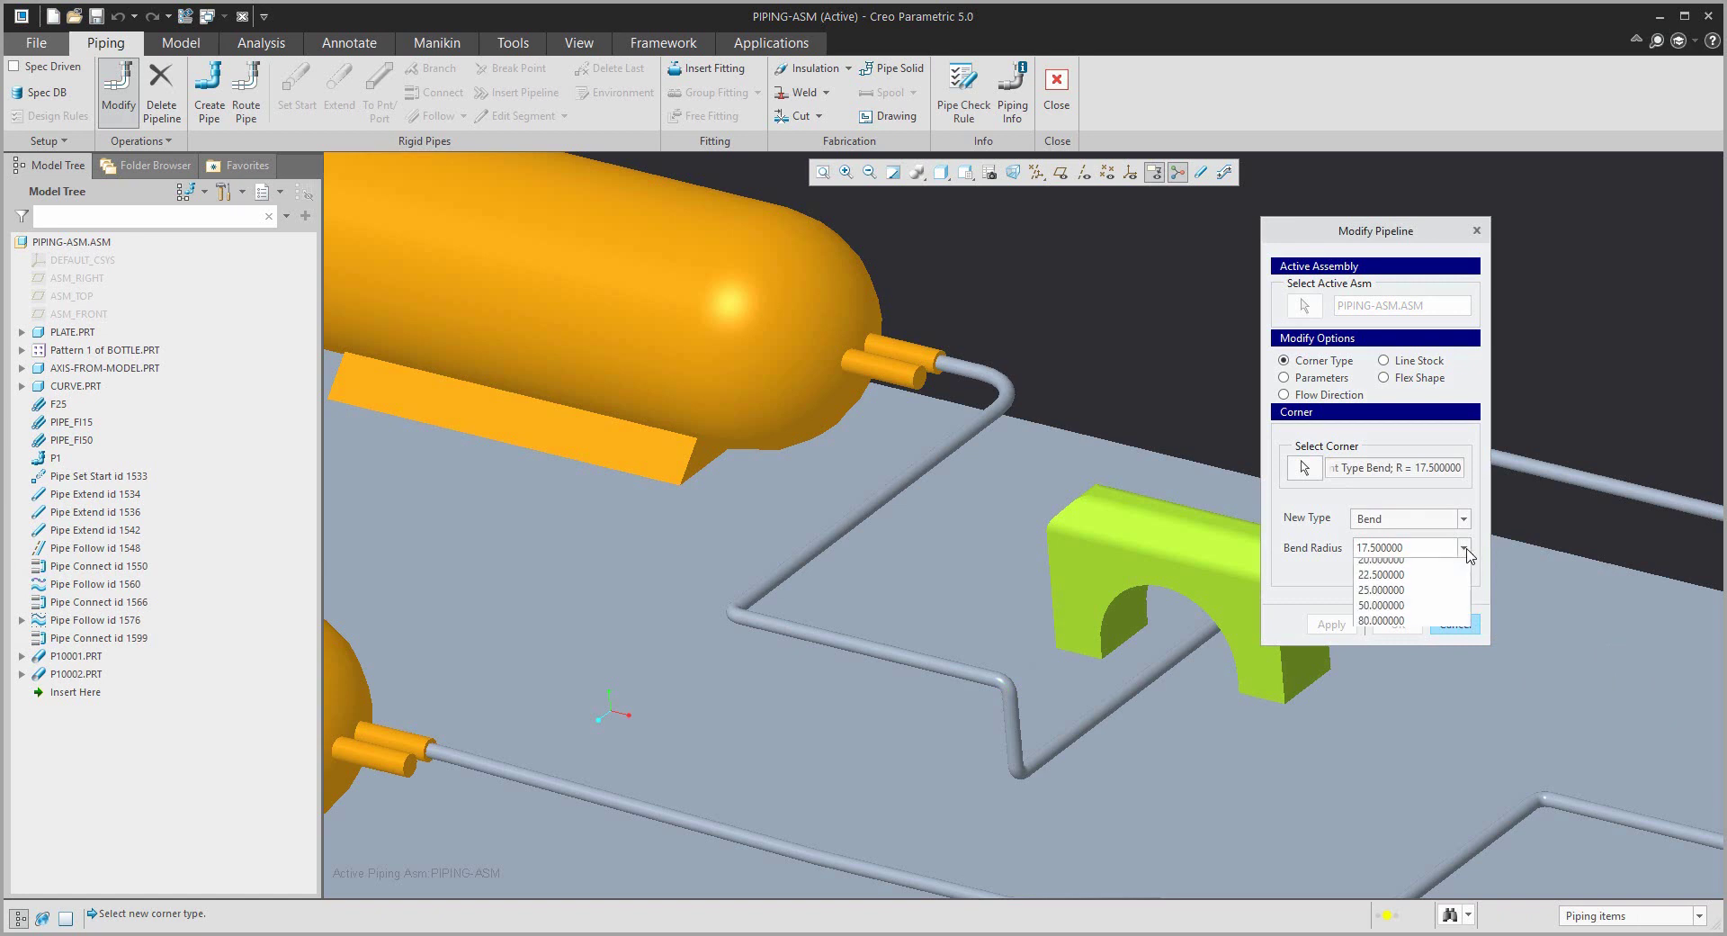
{"action": "left_click", "coordinate": [1405, 632]}
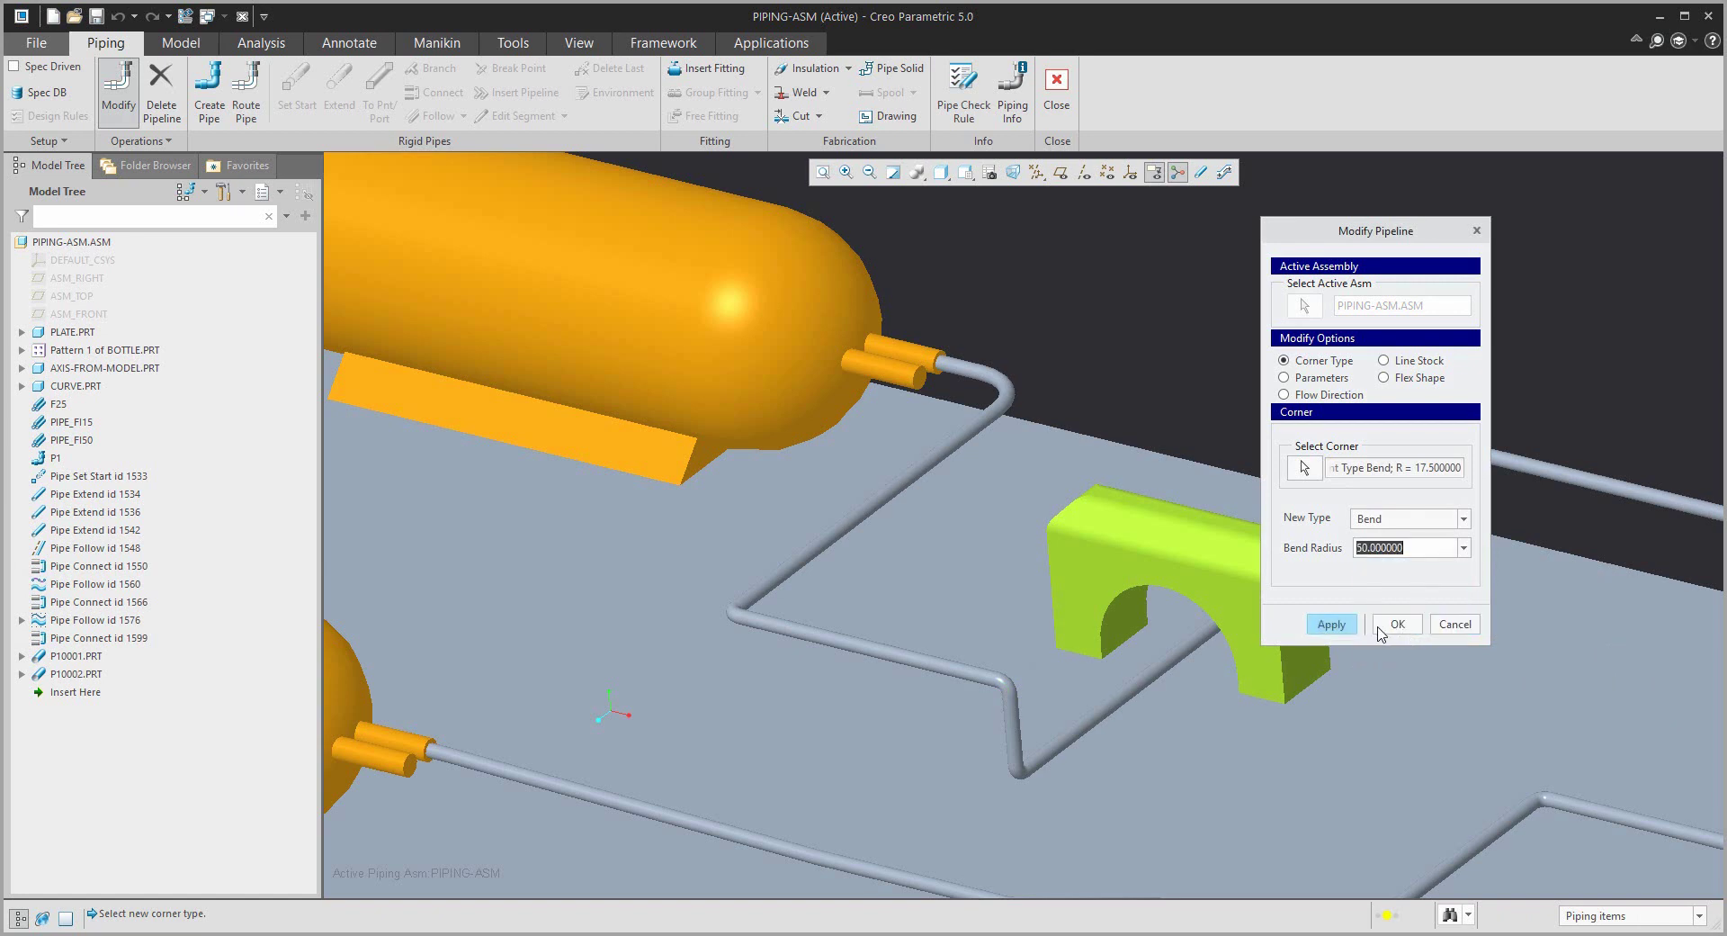
{"action": "left_click", "coordinate": [1334, 626]}
Set the corner at the left of the middle run to an 80 bend radius.
{"action": "left_click", "coordinate": [1304, 468]}
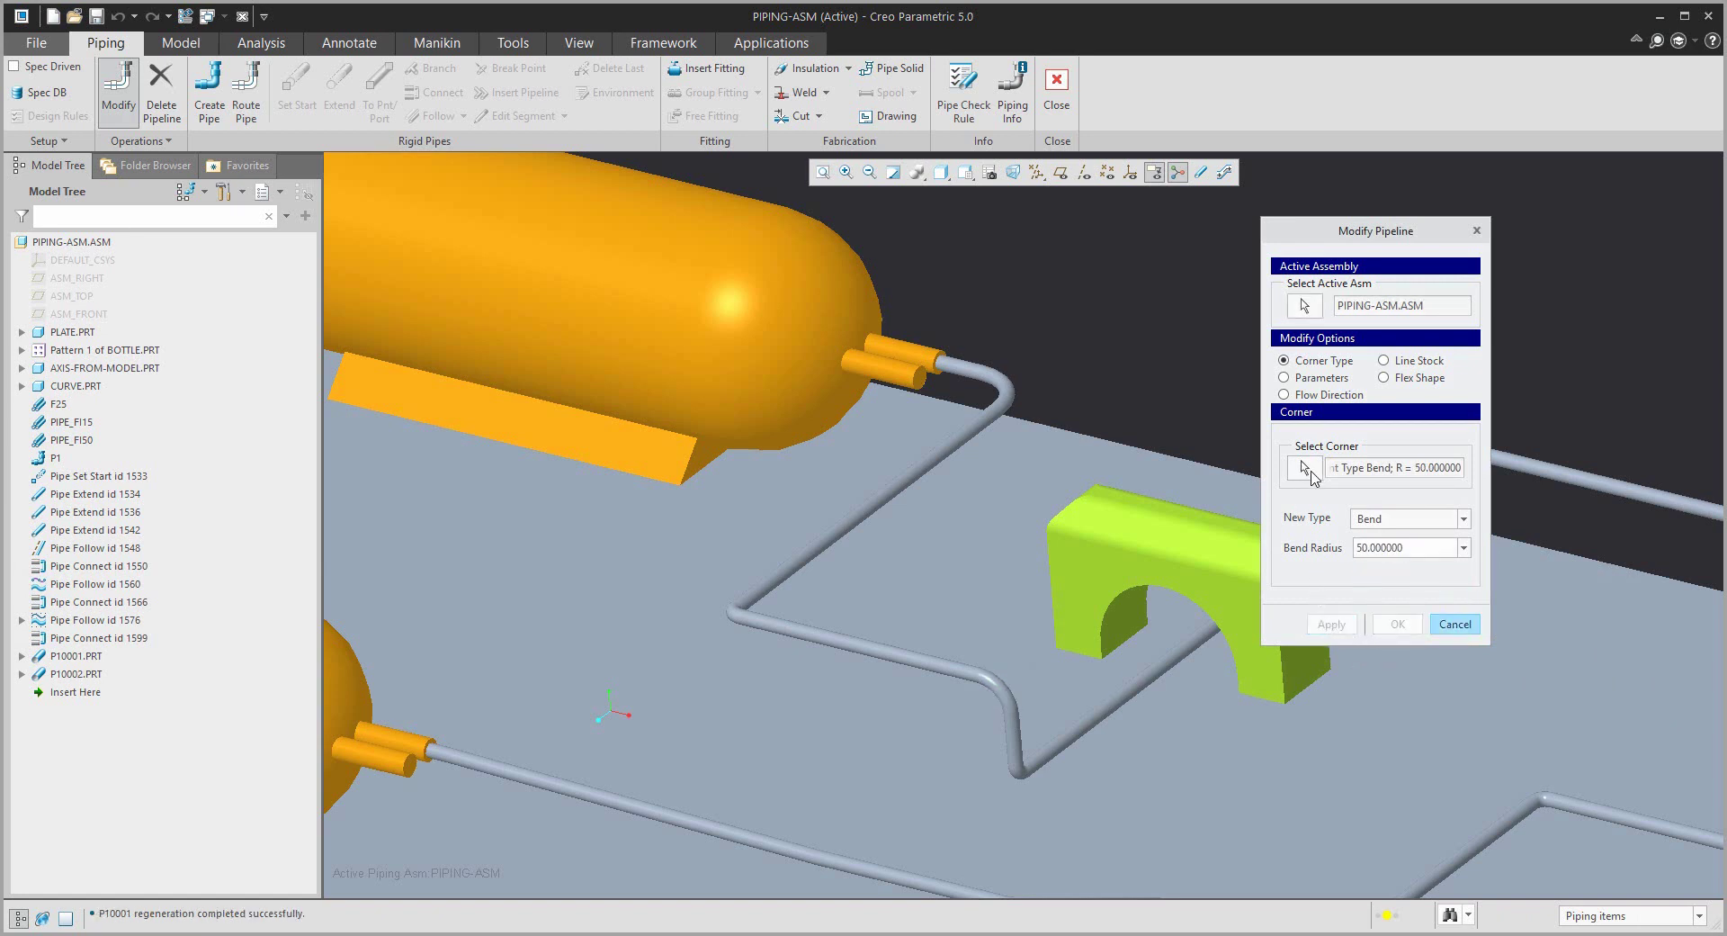
{"action": "left_click", "coordinate": [732, 613]}
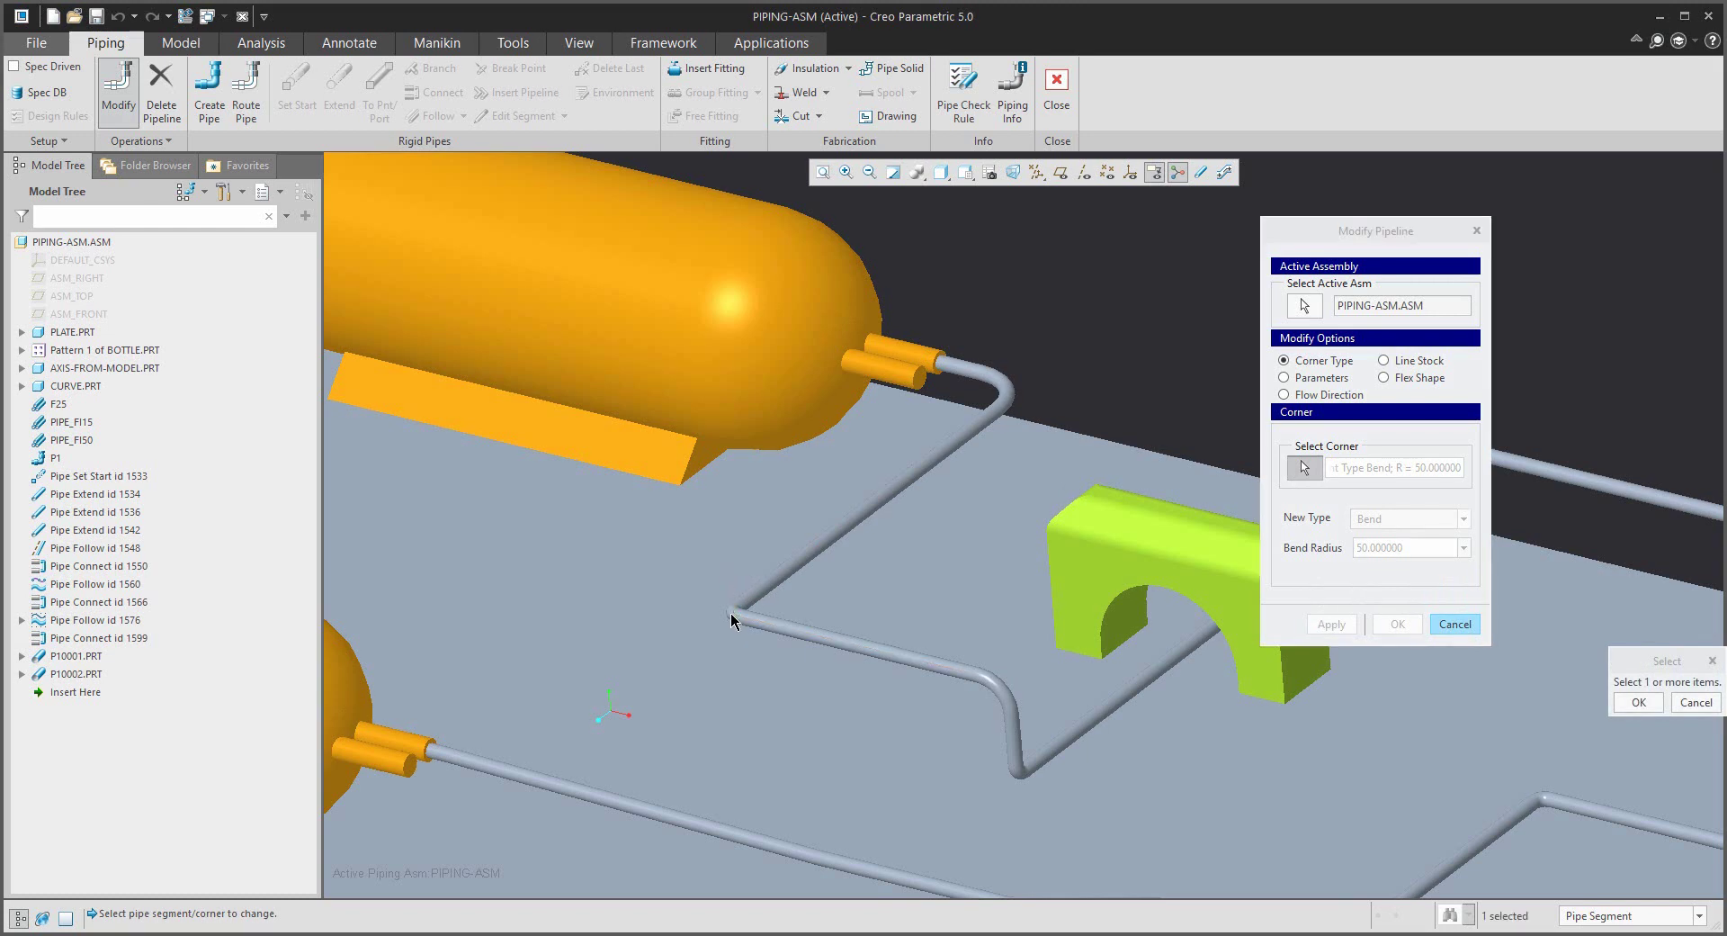
{"action": "left_click", "coordinate": [1622, 707]}
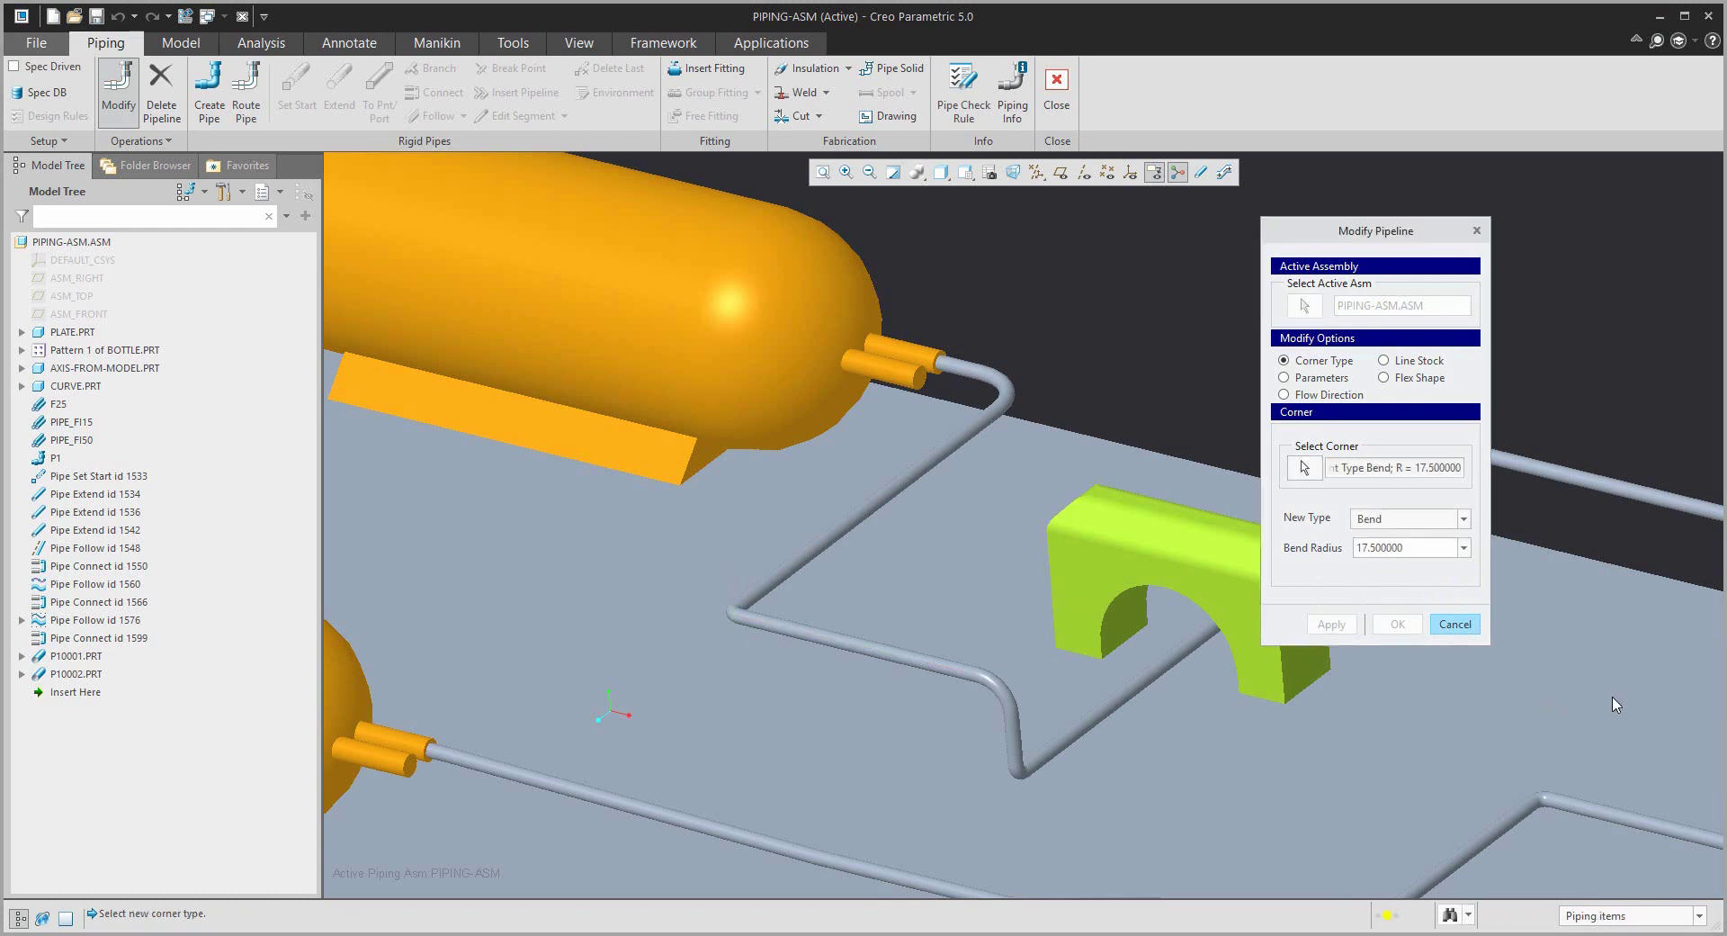
{"action": "left_click", "coordinate": [1464, 547]}
{"action": "left_click", "coordinate": [1404, 642]}
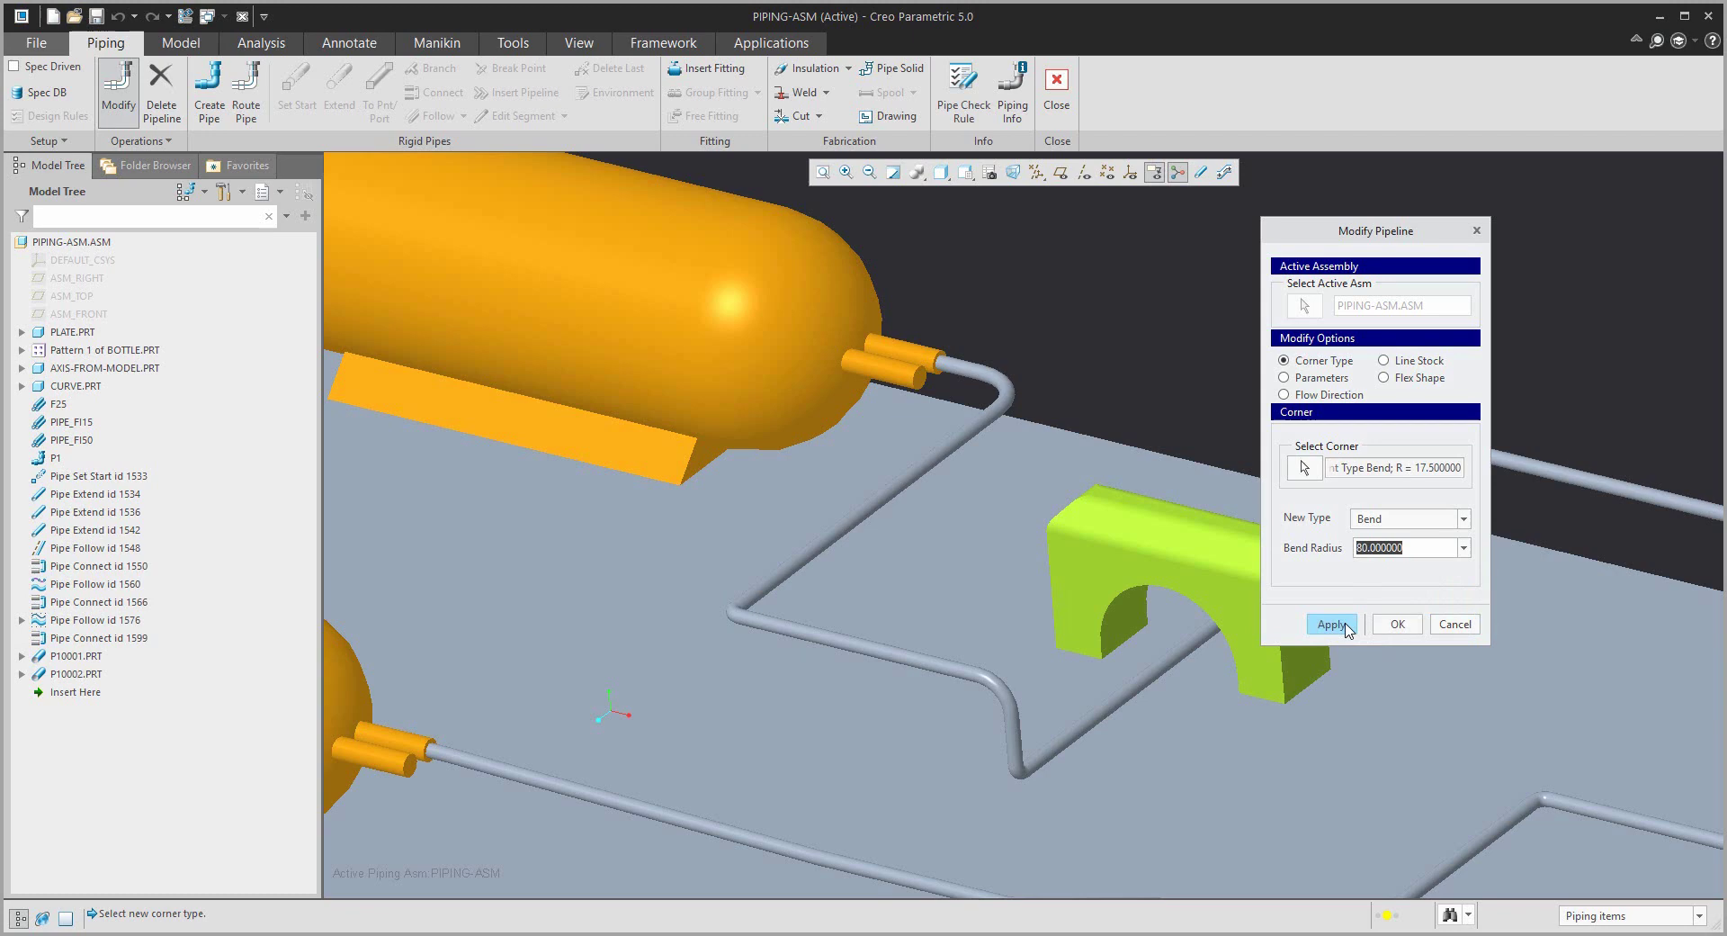
{"action": "left_click", "coordinate": [1394, 625]}
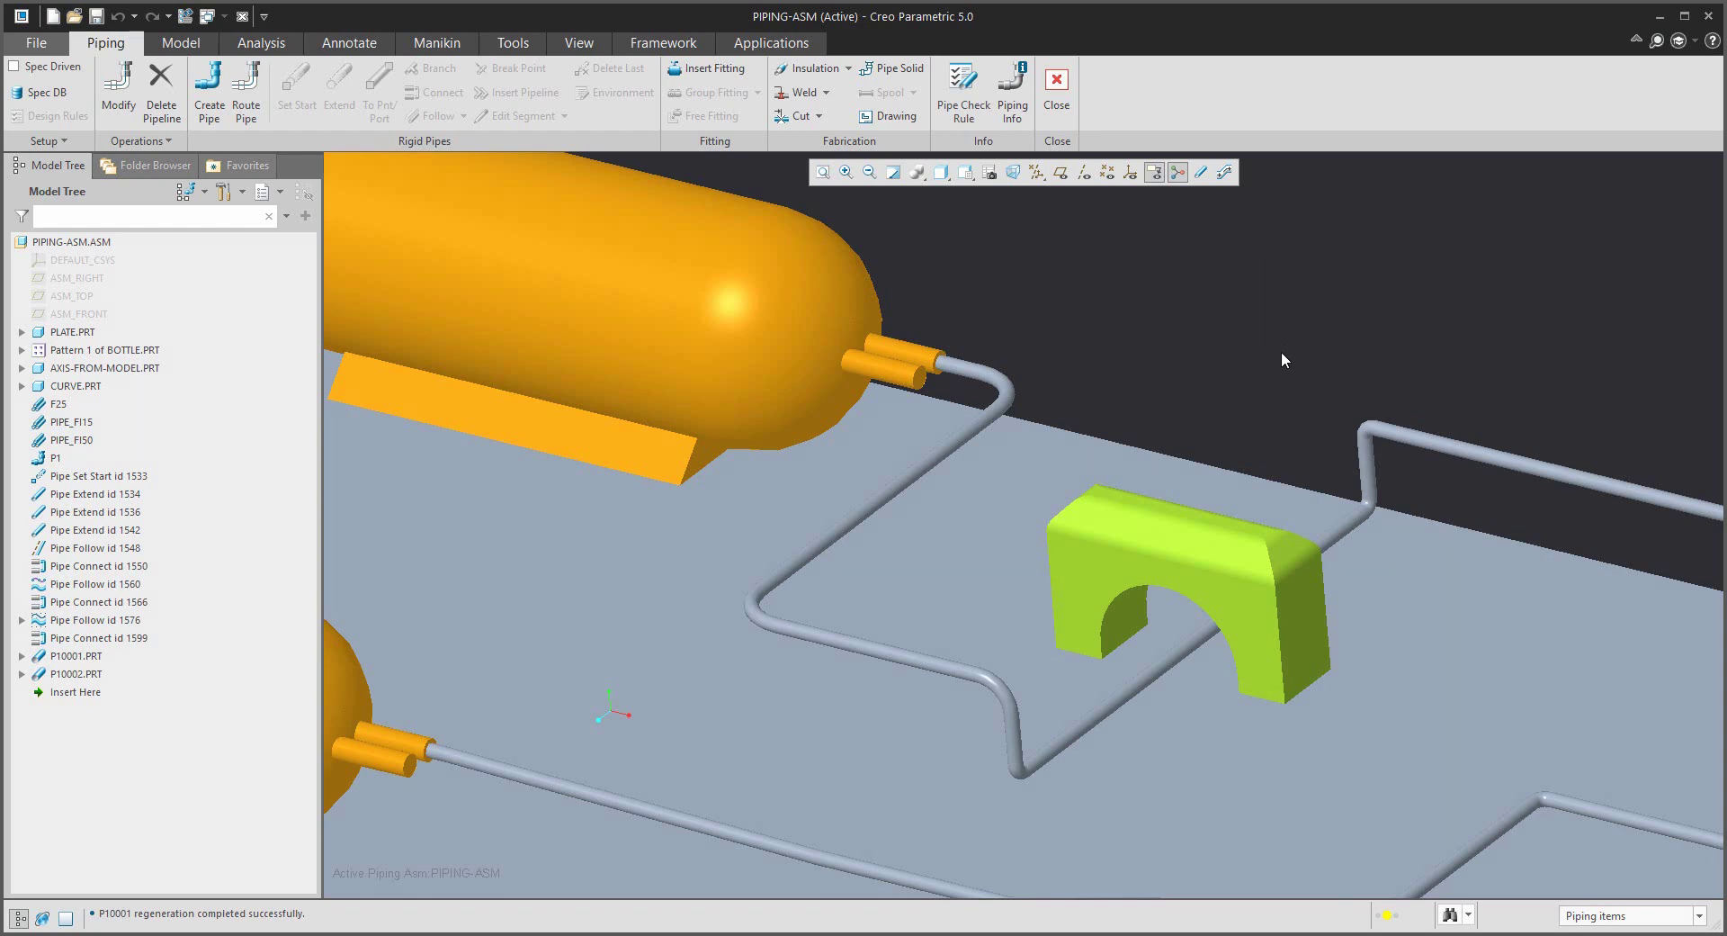
Reopen the pipeline modification and cancel it without changes.
{"action": "left_click", "coordinate": [124, 100]}
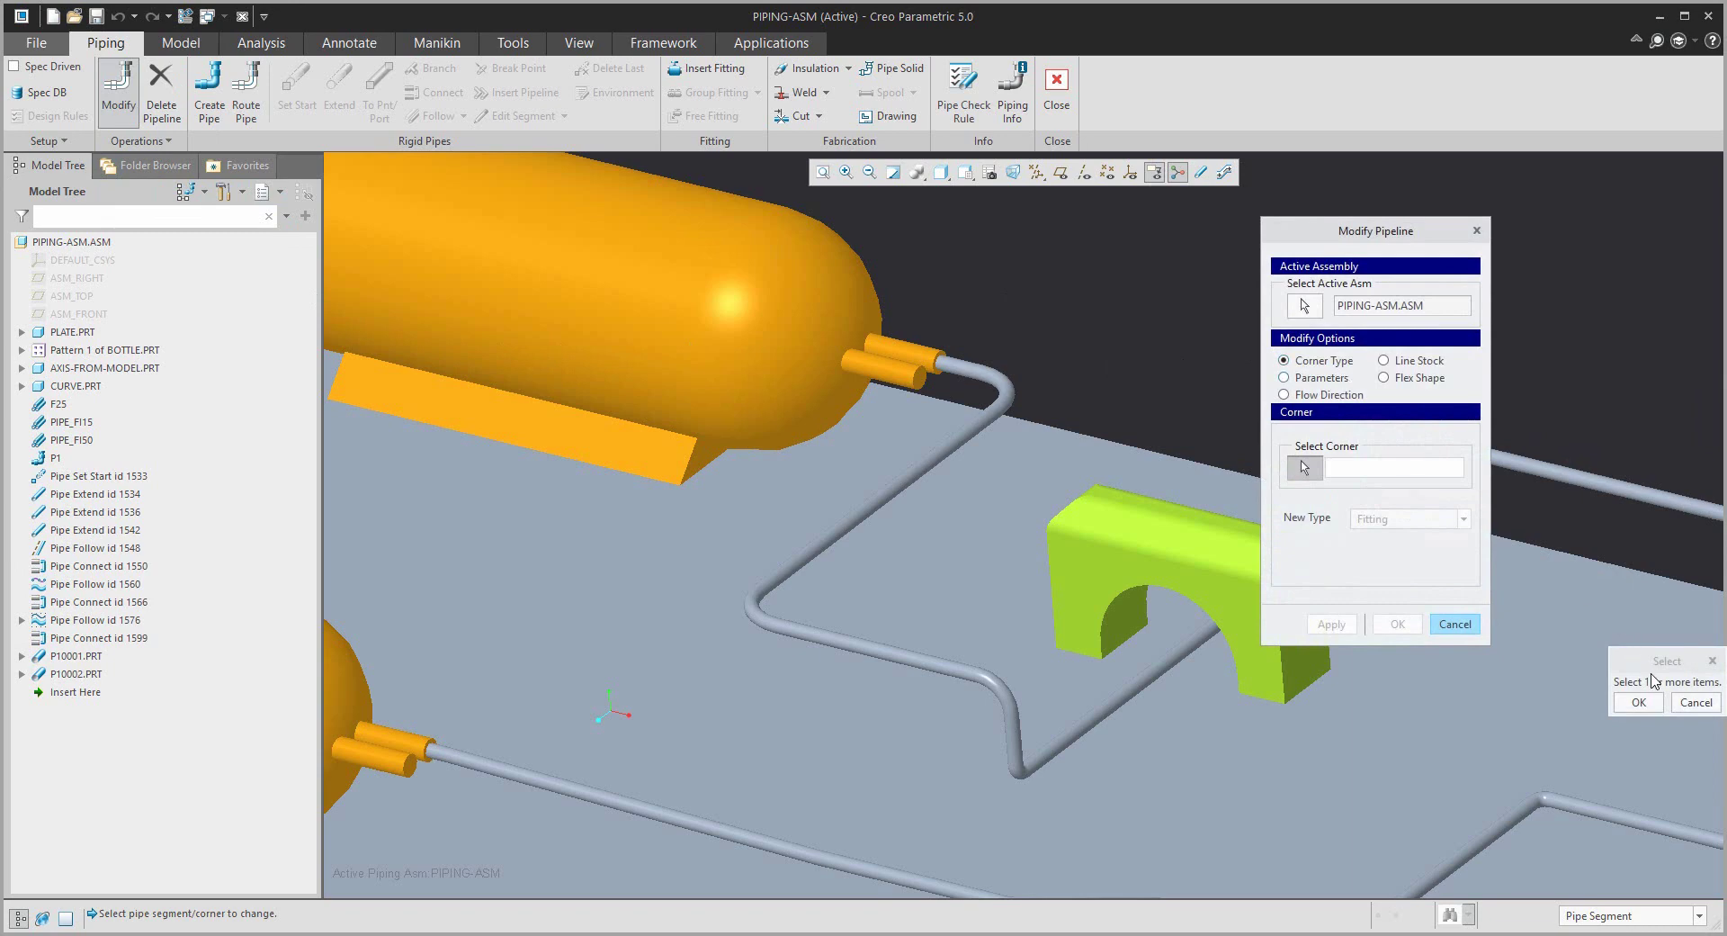
{"action": "left_click", "coordinate": [1637, 702]}
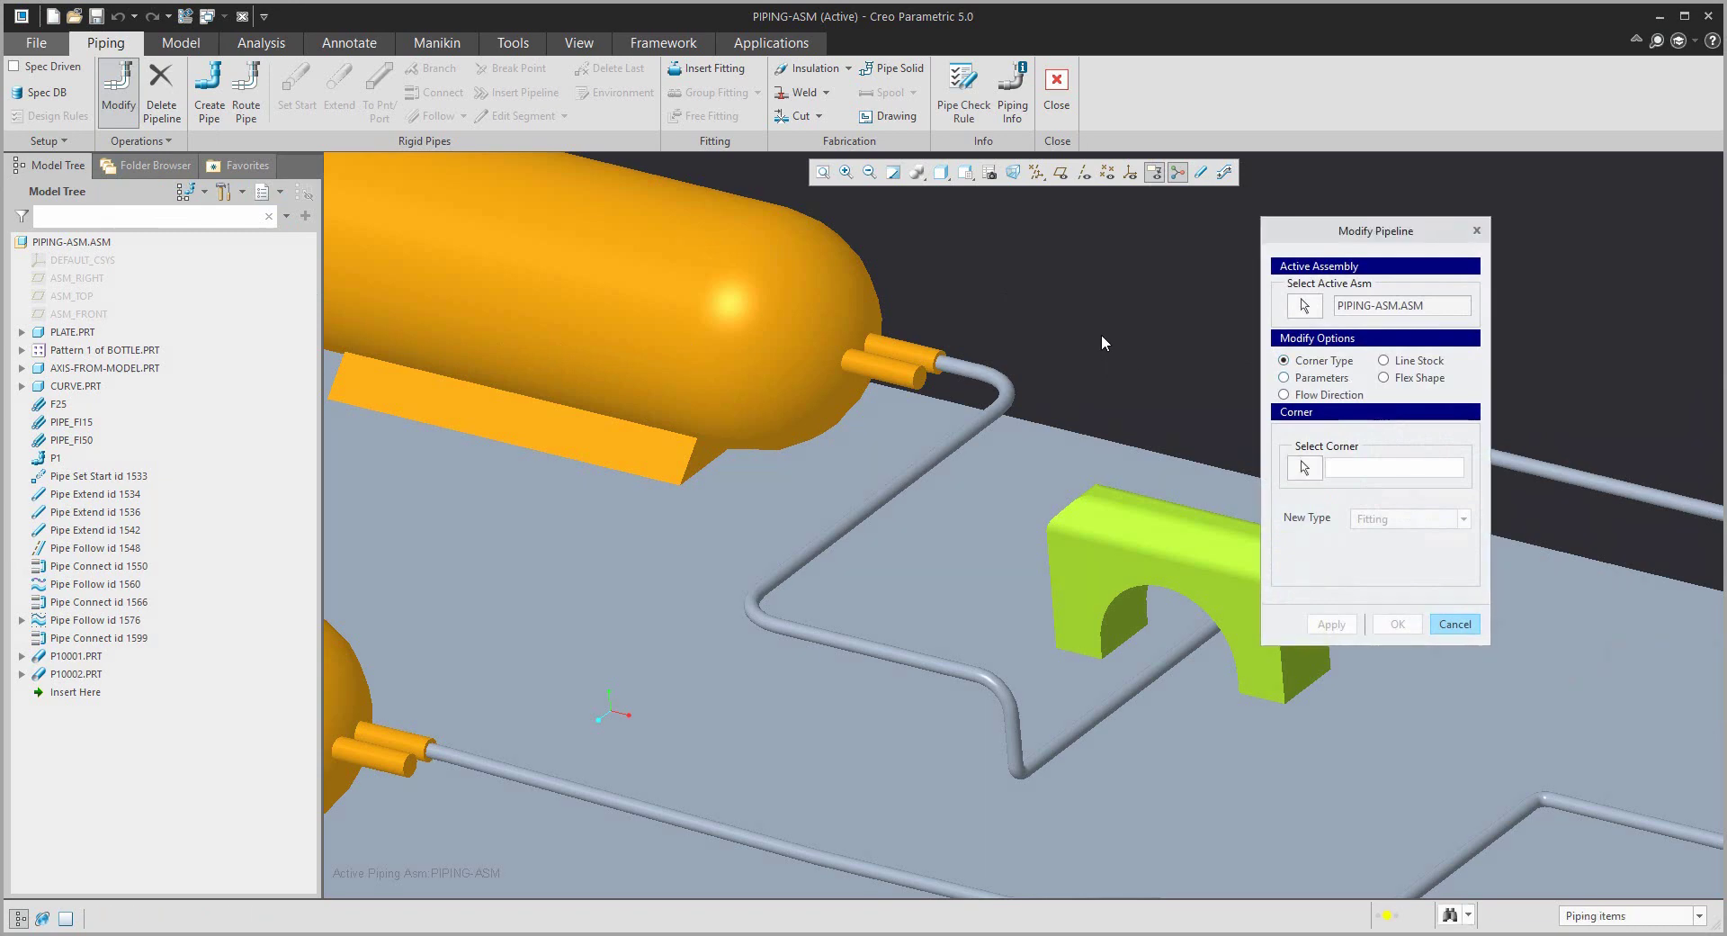
{"action": "left_click", "coordinate": [1455, 623]}
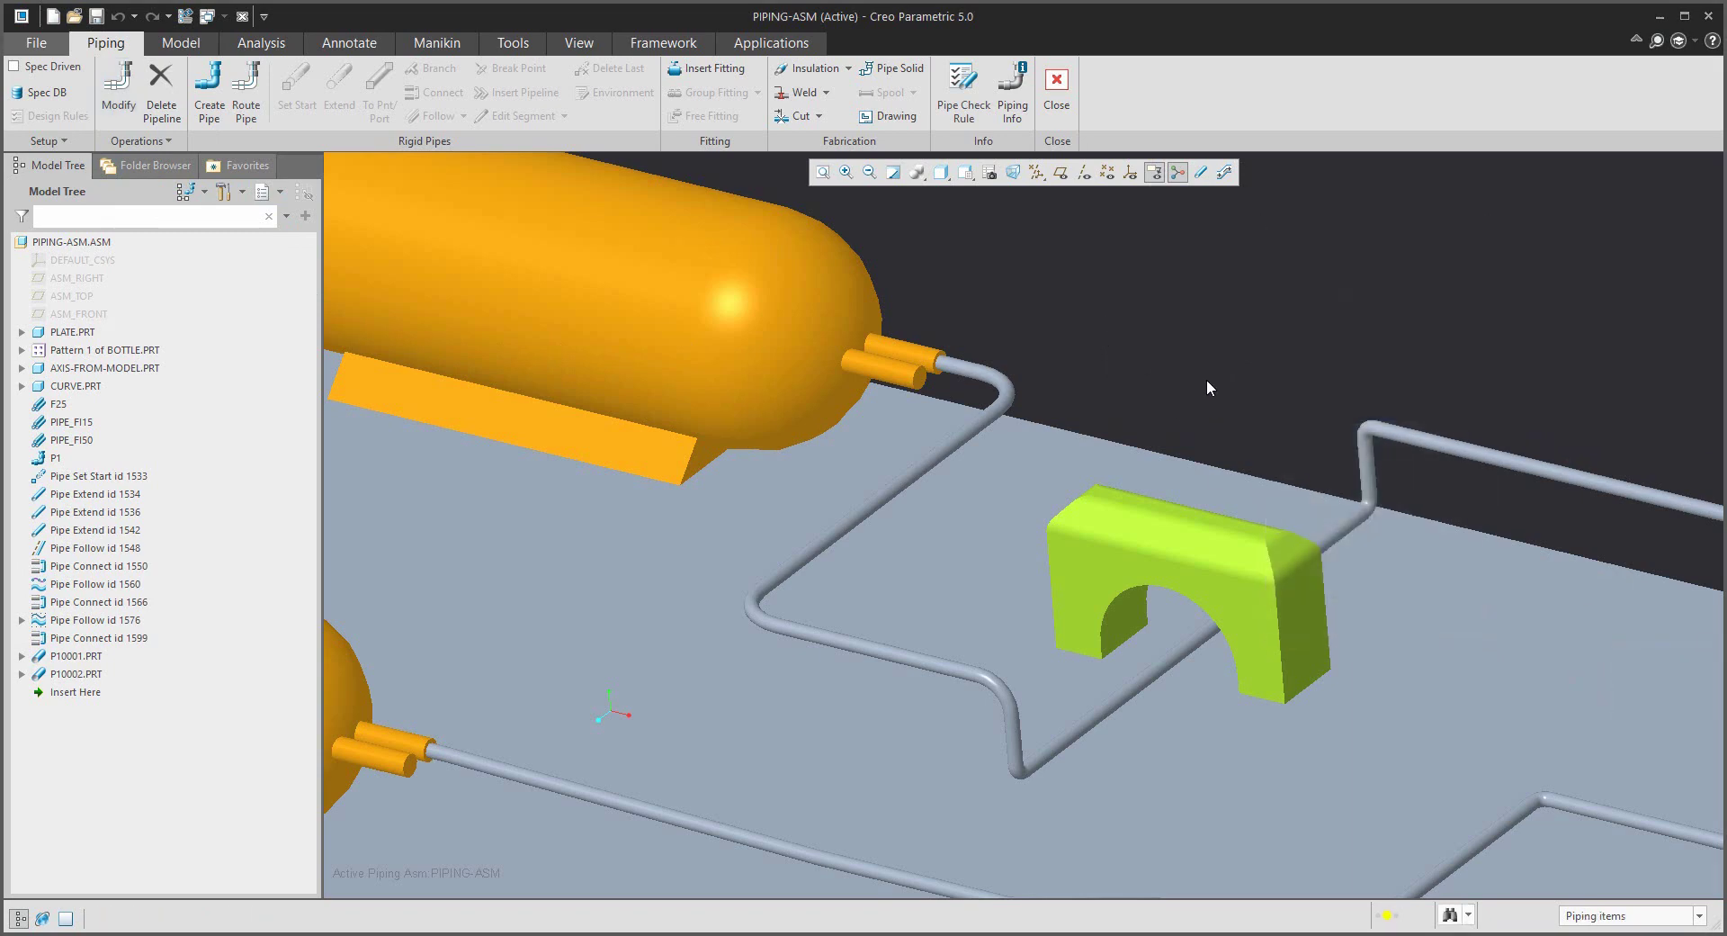
Allow miter-cut corners on PIPE_FI15, with cut lengths 20–50 and cut numbers 1–4.
{"action": "left_click", "coordinate": [47, 143]}
{"action": "left_click", "coordinate": [54, 163]}
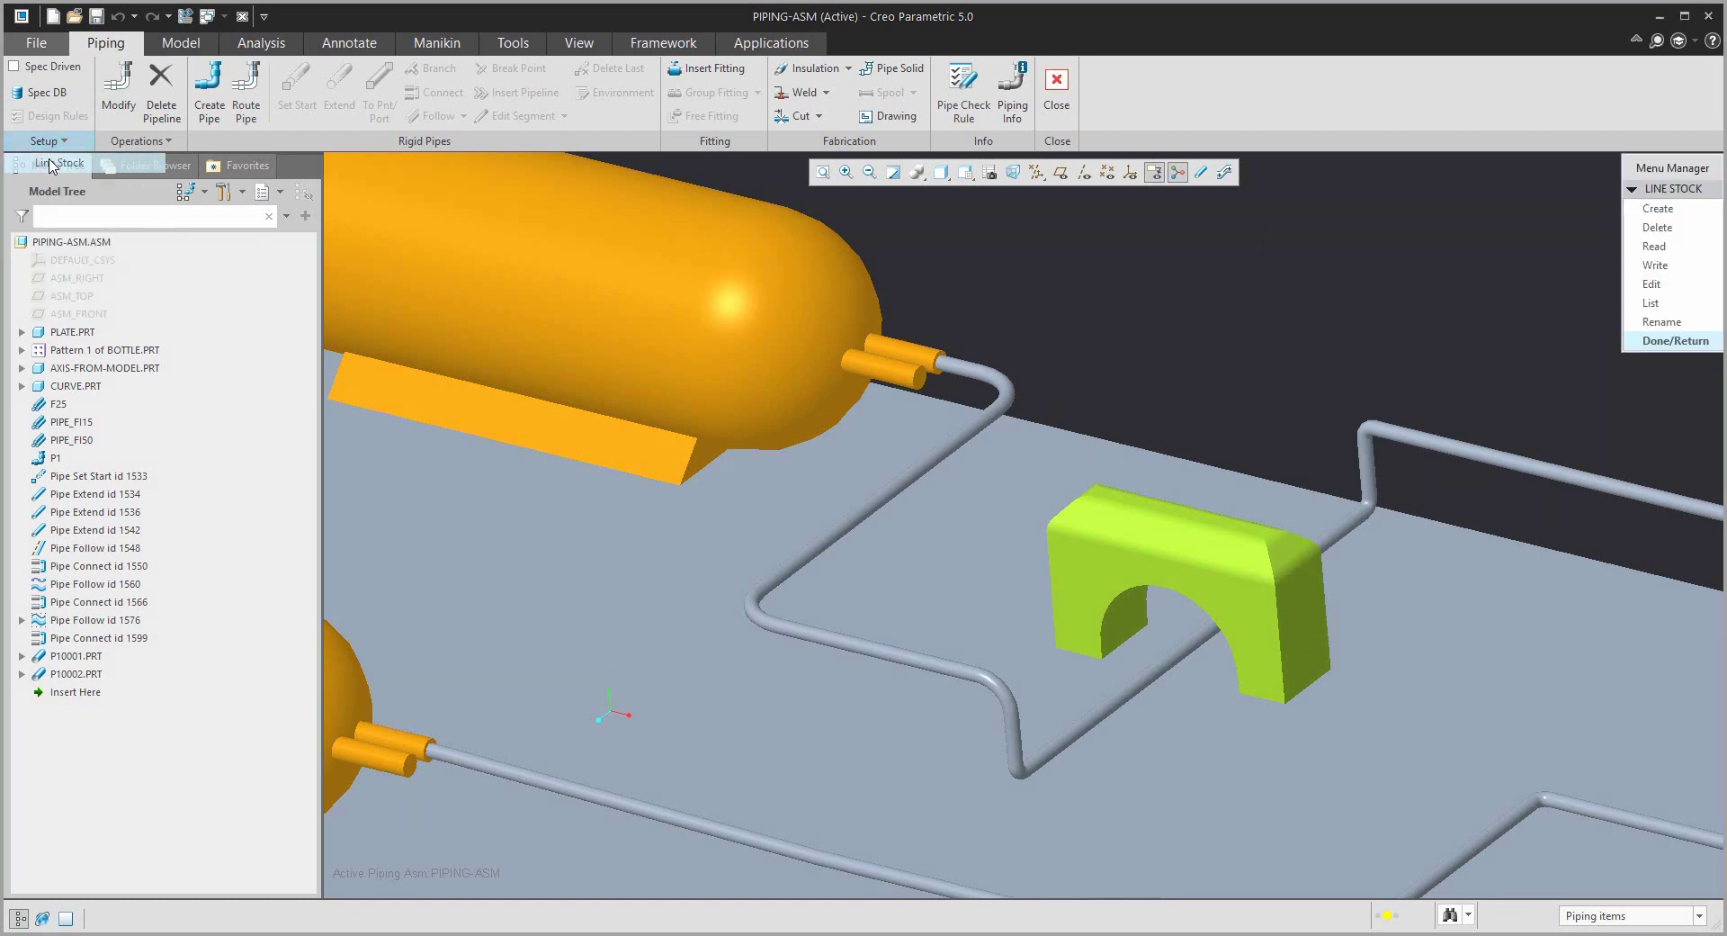
{"action": "left_click", "coordinate": [1651, 284]}
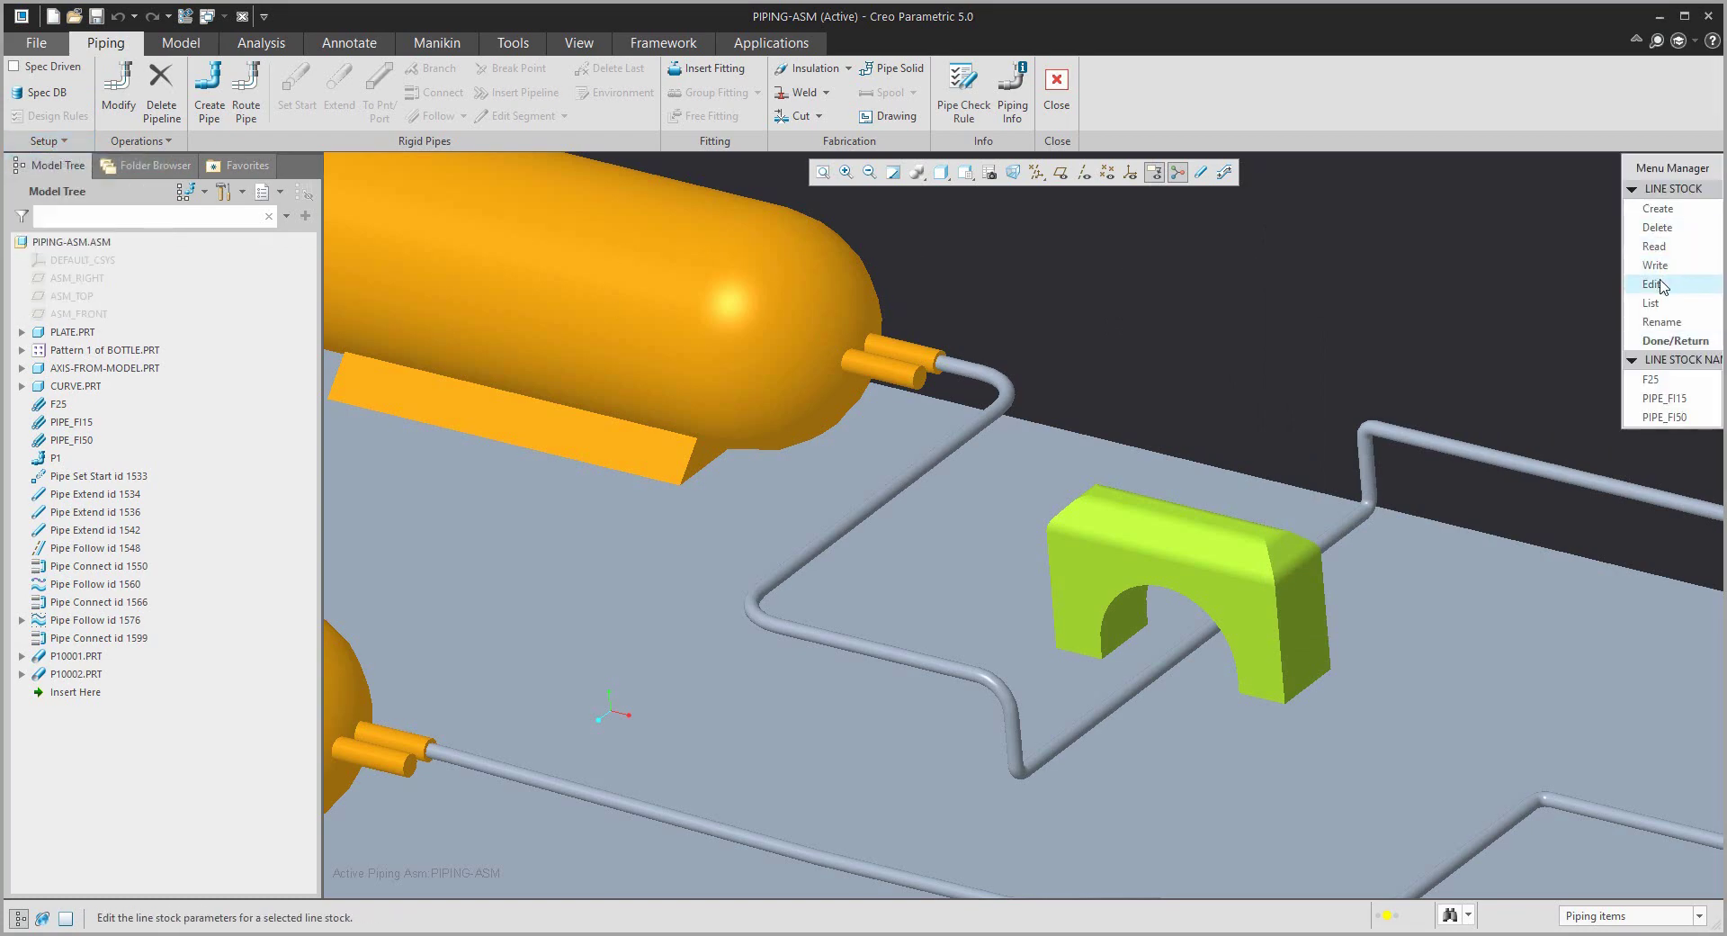
{"action": "left_click", "coordinate": [1660, 401]}
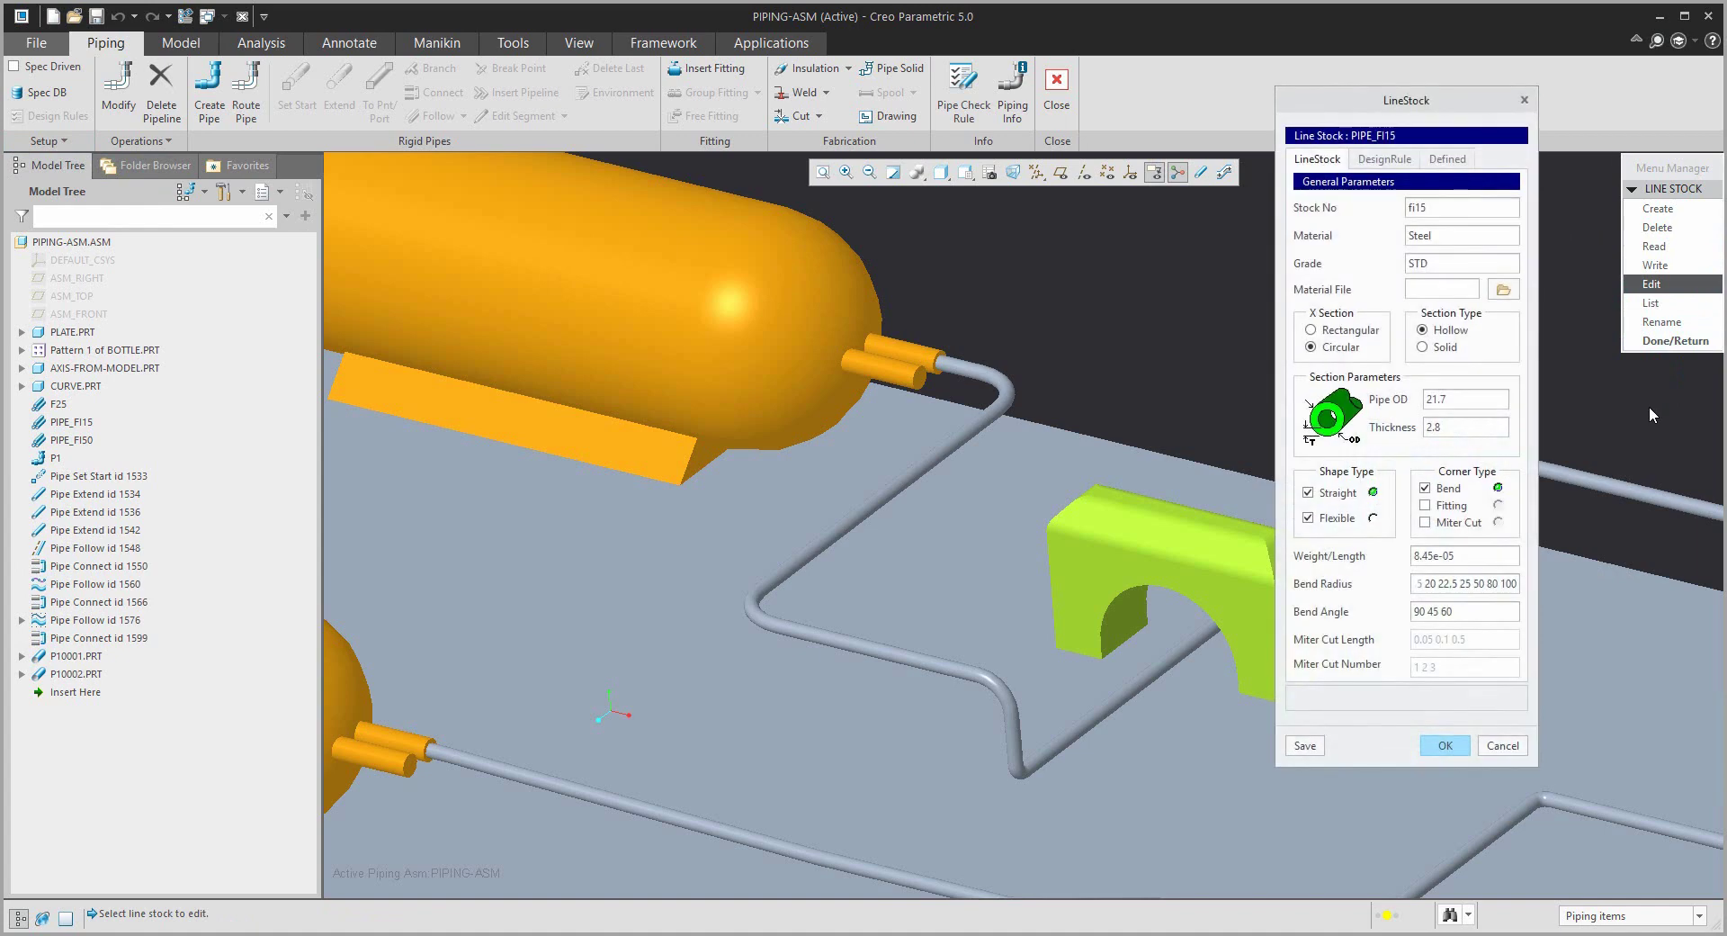
{"action": "left_click", "coordinate": [1425, 523]}
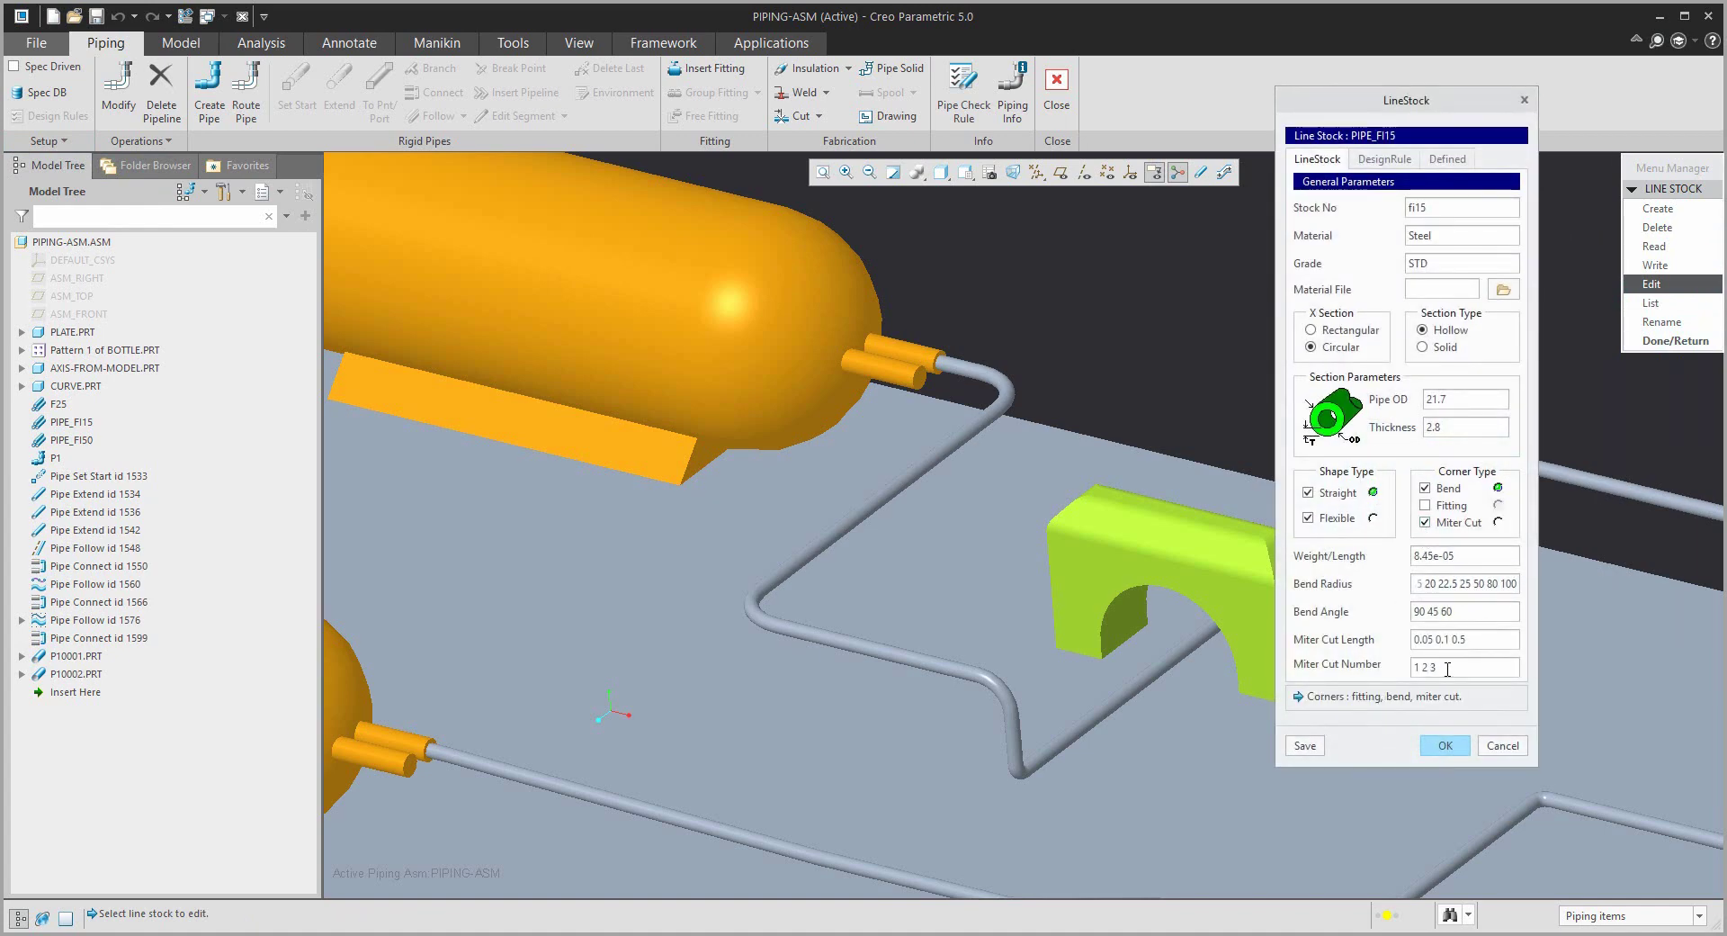
{"action": "left_click_drag", "start_coordinate": [1448, 668], "coordinate": [1391, 666]}
{"action": "left_click_drag", "start_coordinate": [1481, 639], "coordinate": [1407, 639]}
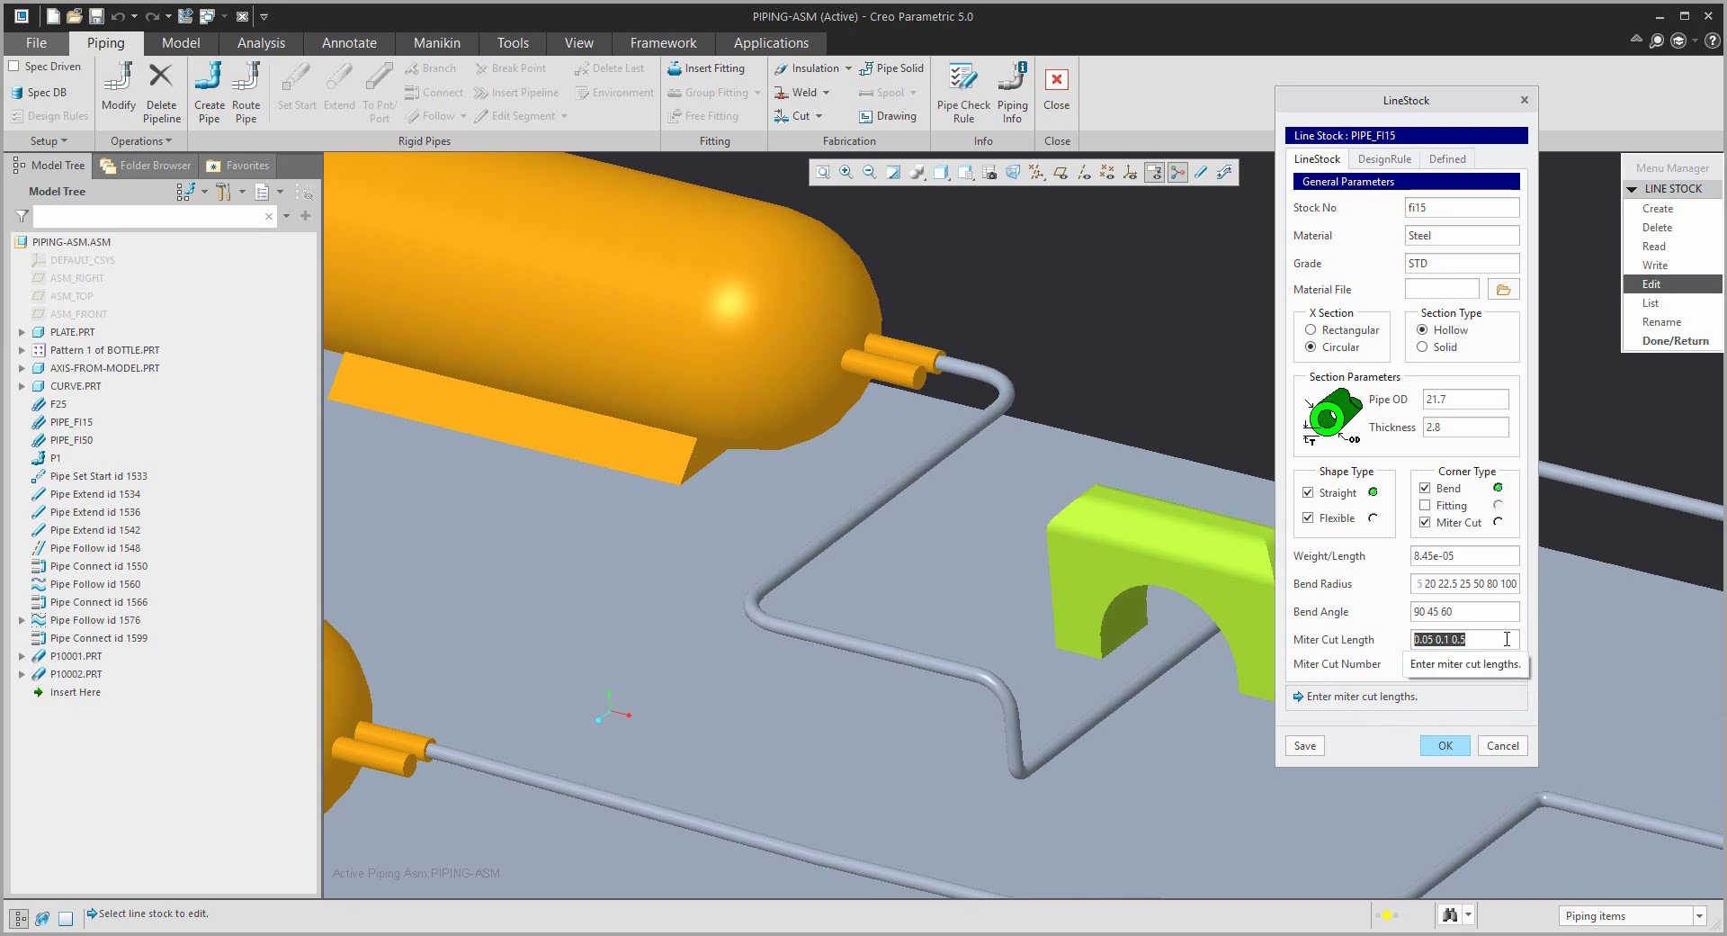
{"action": "type", "text": "20 30 40 45 50"}
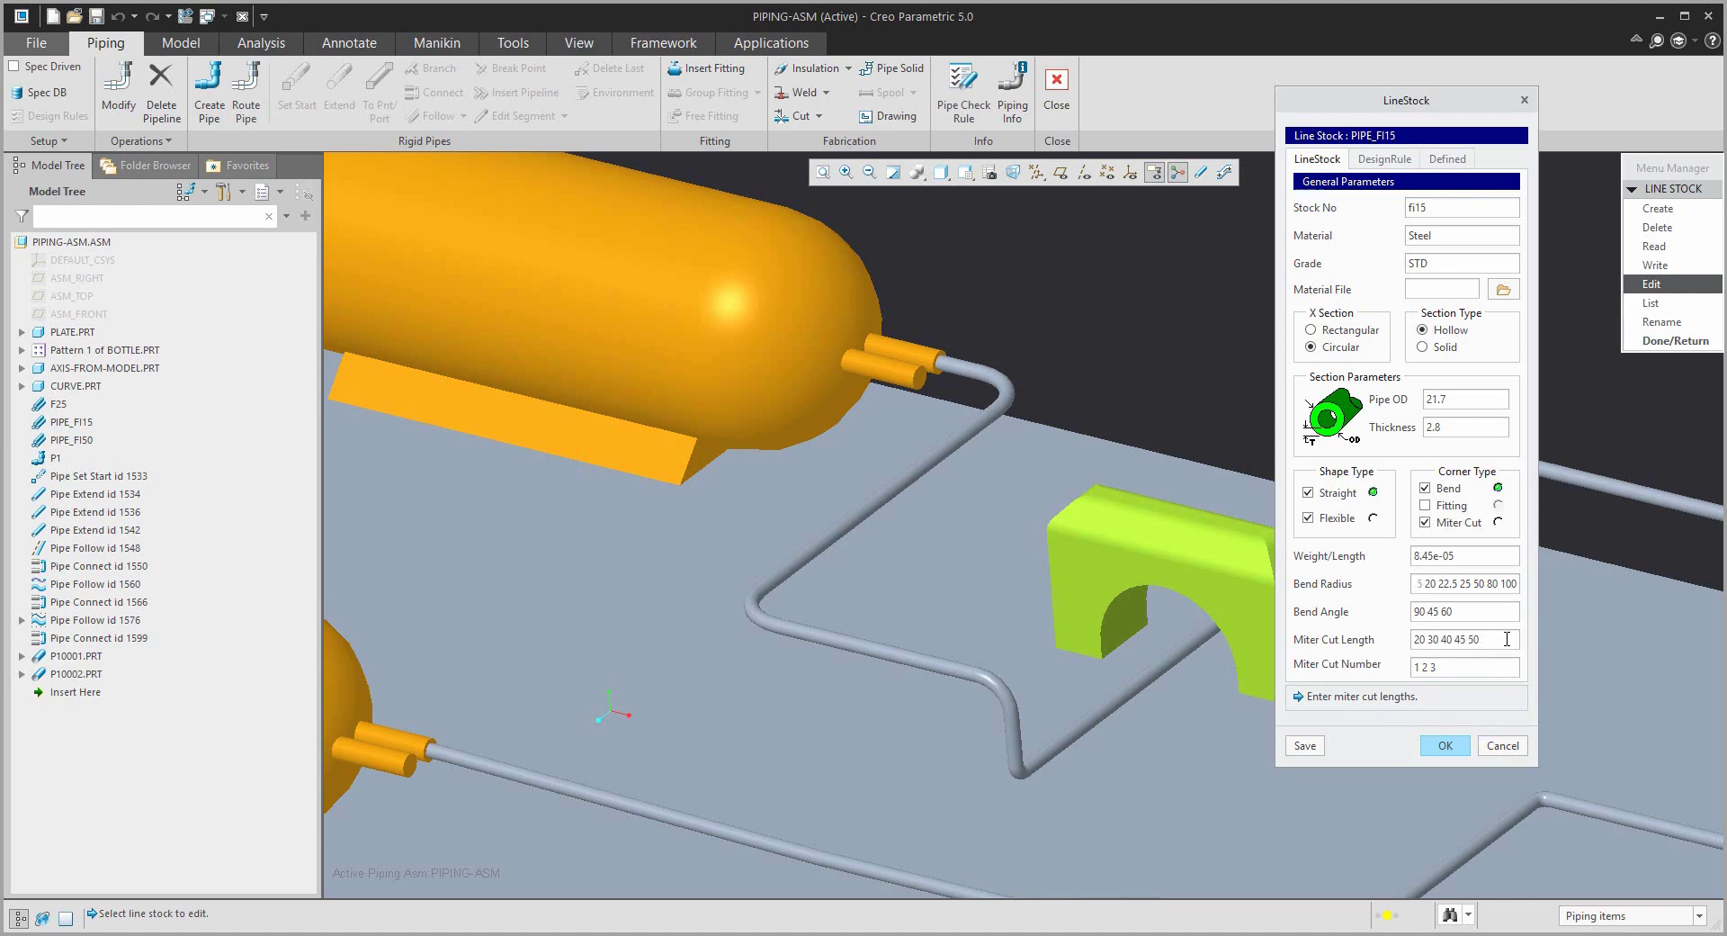
{"action": "left_click", "coordinate": [1461, 669]}
{"action": "left_click", "coordinate": [1446, 744]}
{"action": "left_click", "coordinate": [1660, 341]}
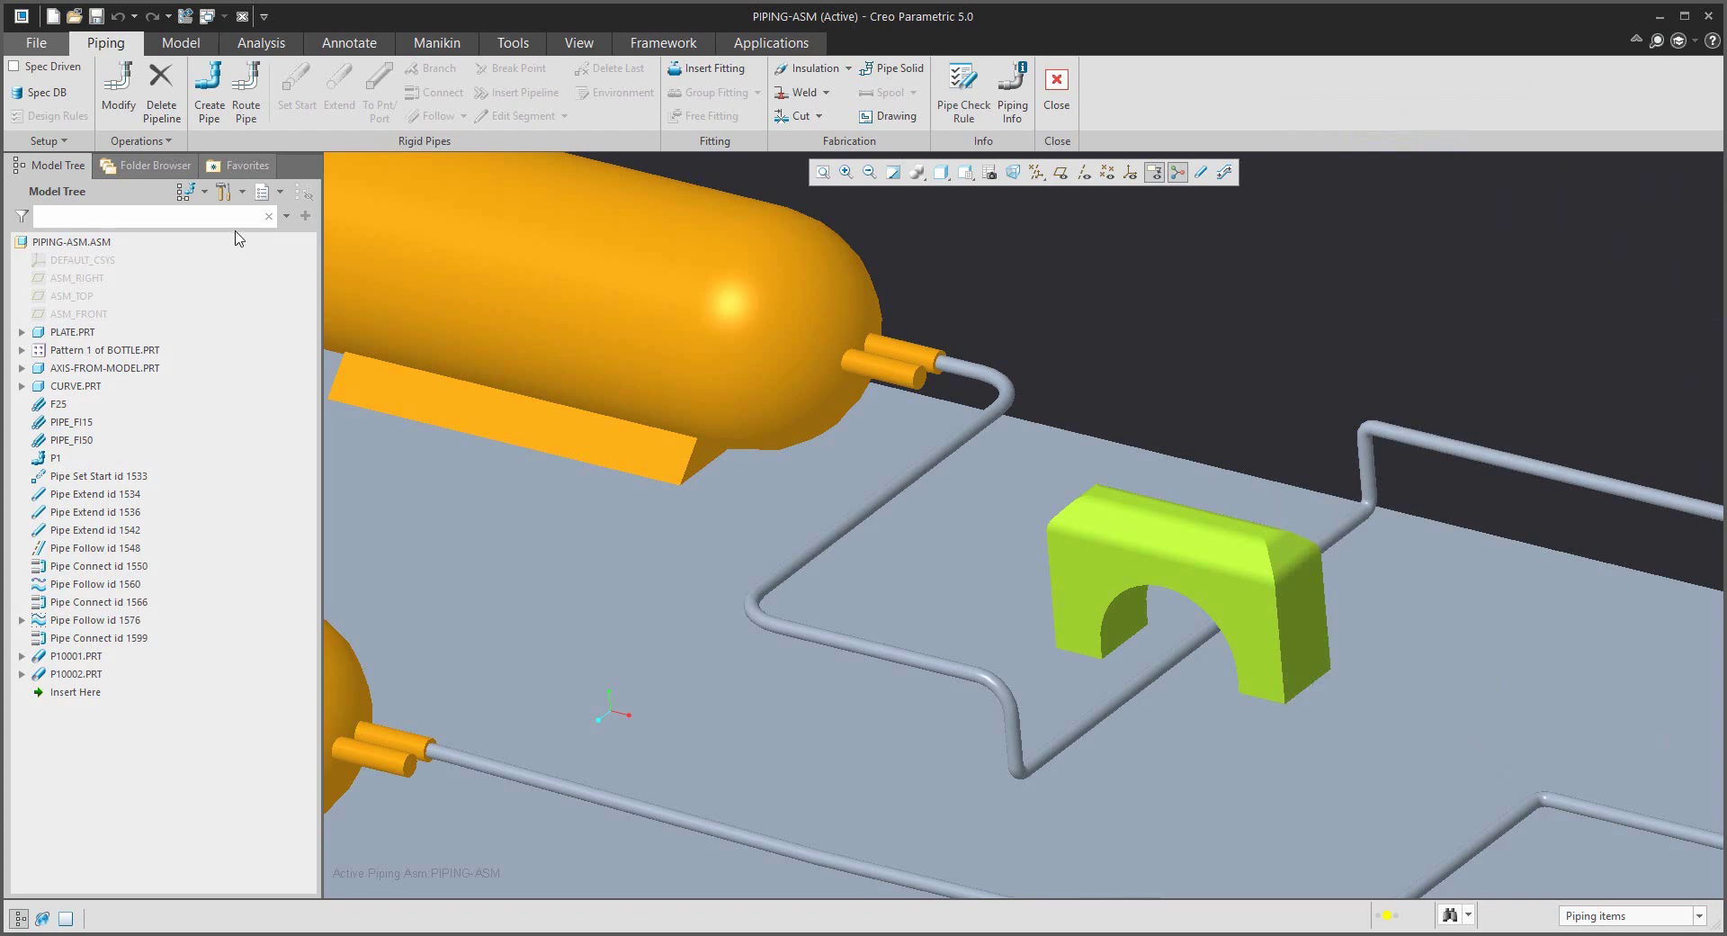
Convert the raised far-right pipe corner into a single-cut miter.
{"action": "left_click", "coordinate": [126, 93]}
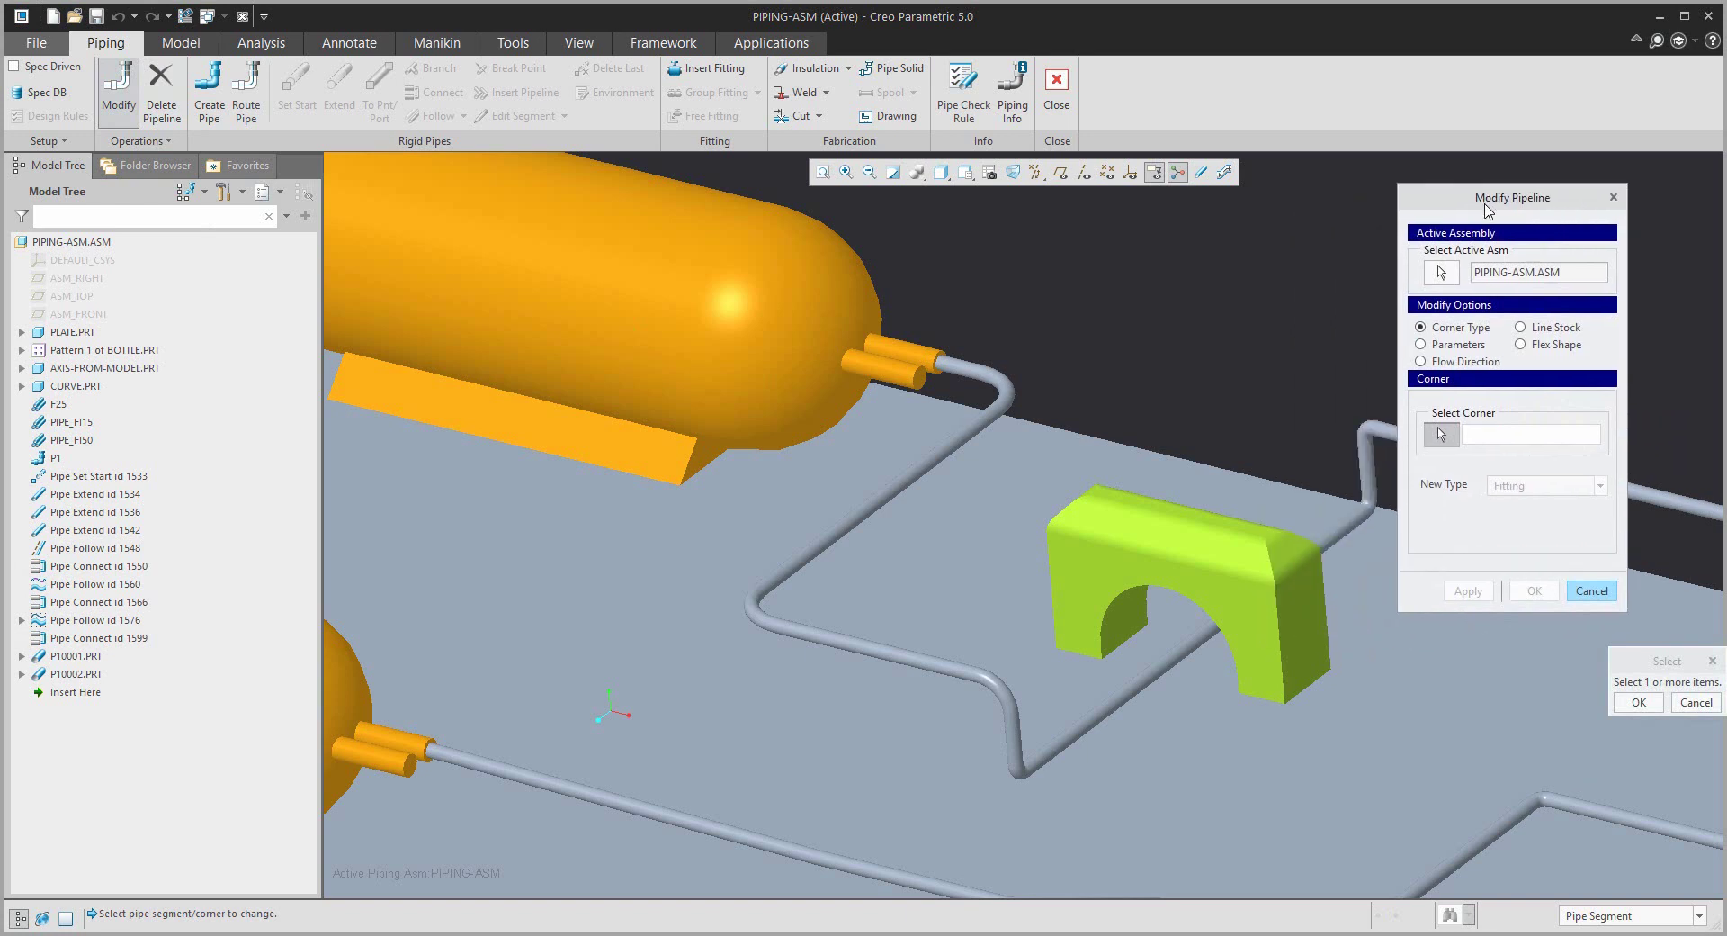
{"action": "left_click_drag", "start_coordinate": [1349, 239], "coordinate": [1163, 289]}
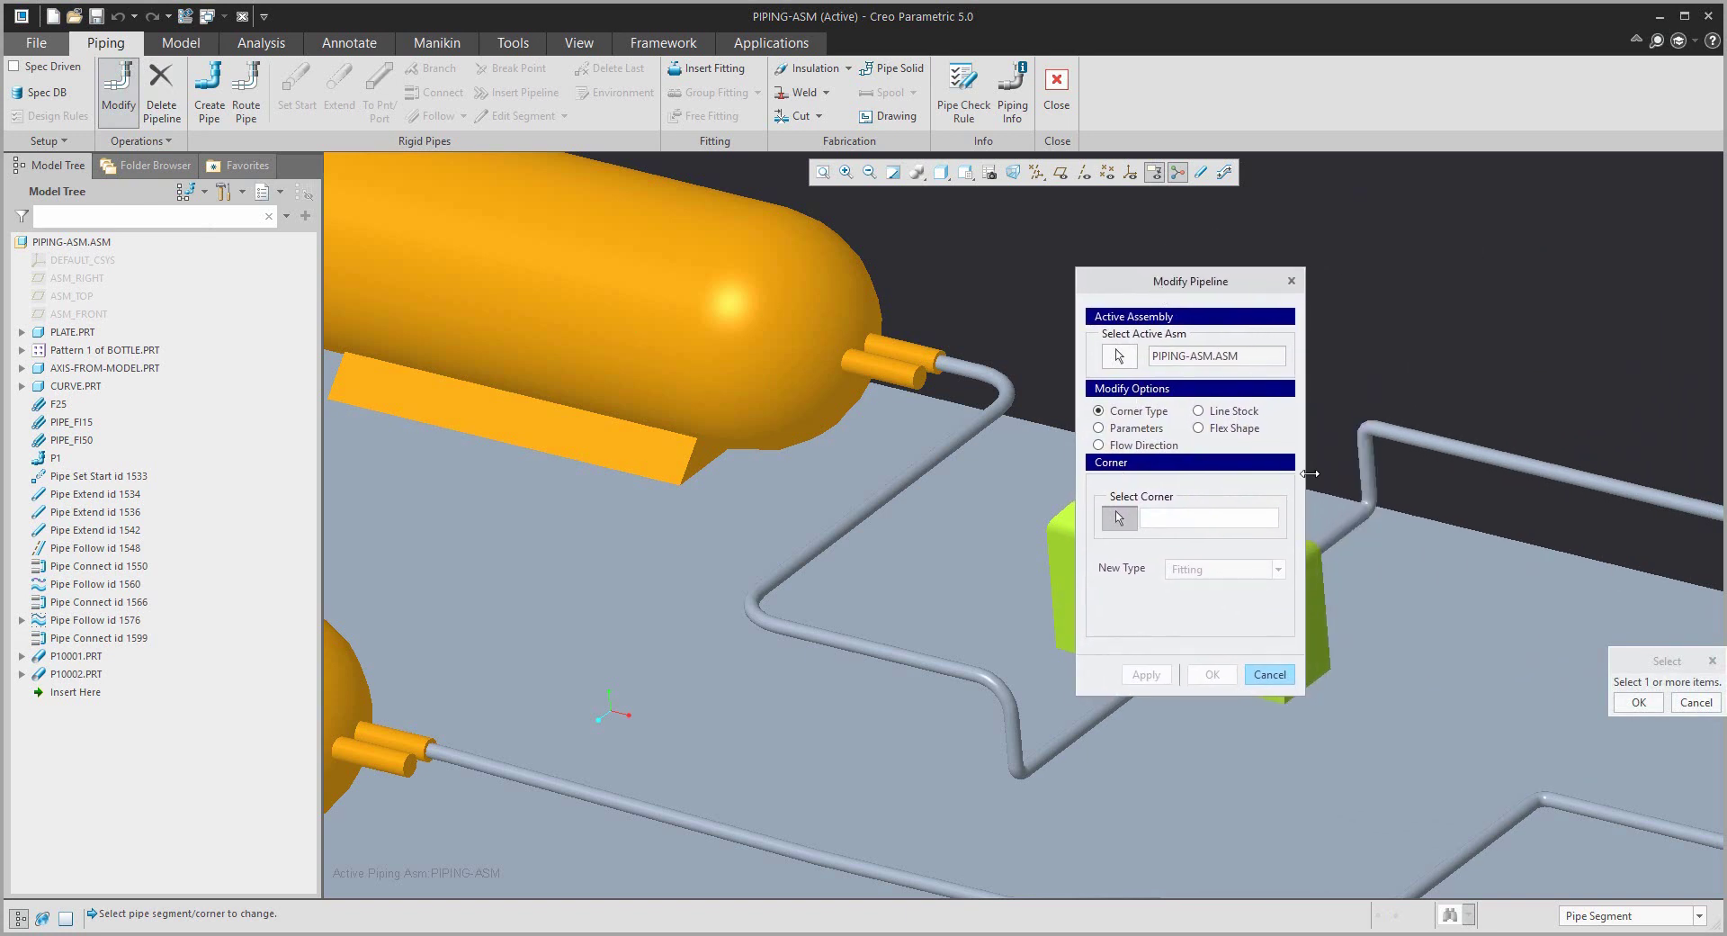
{"action": "left_click", "coordinate": [1366, 439]}
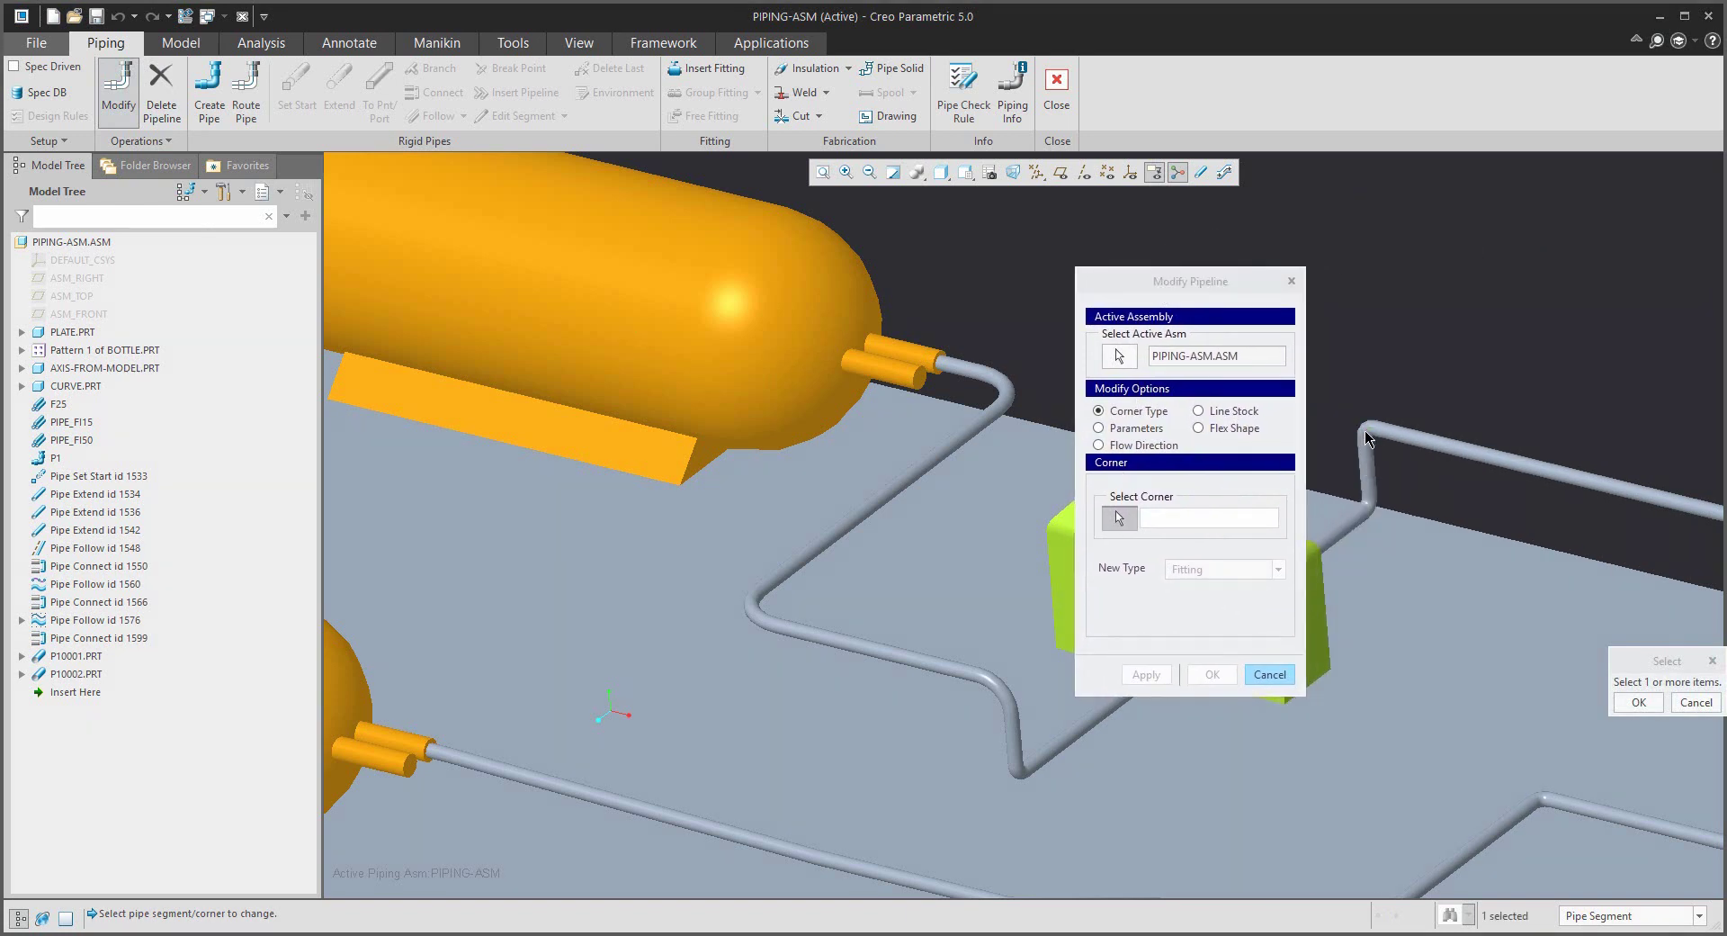
{"action": "left_click", "coordinate": [1637, 705]}
{"action": "left_click", "coordinate": [1279, 569]}
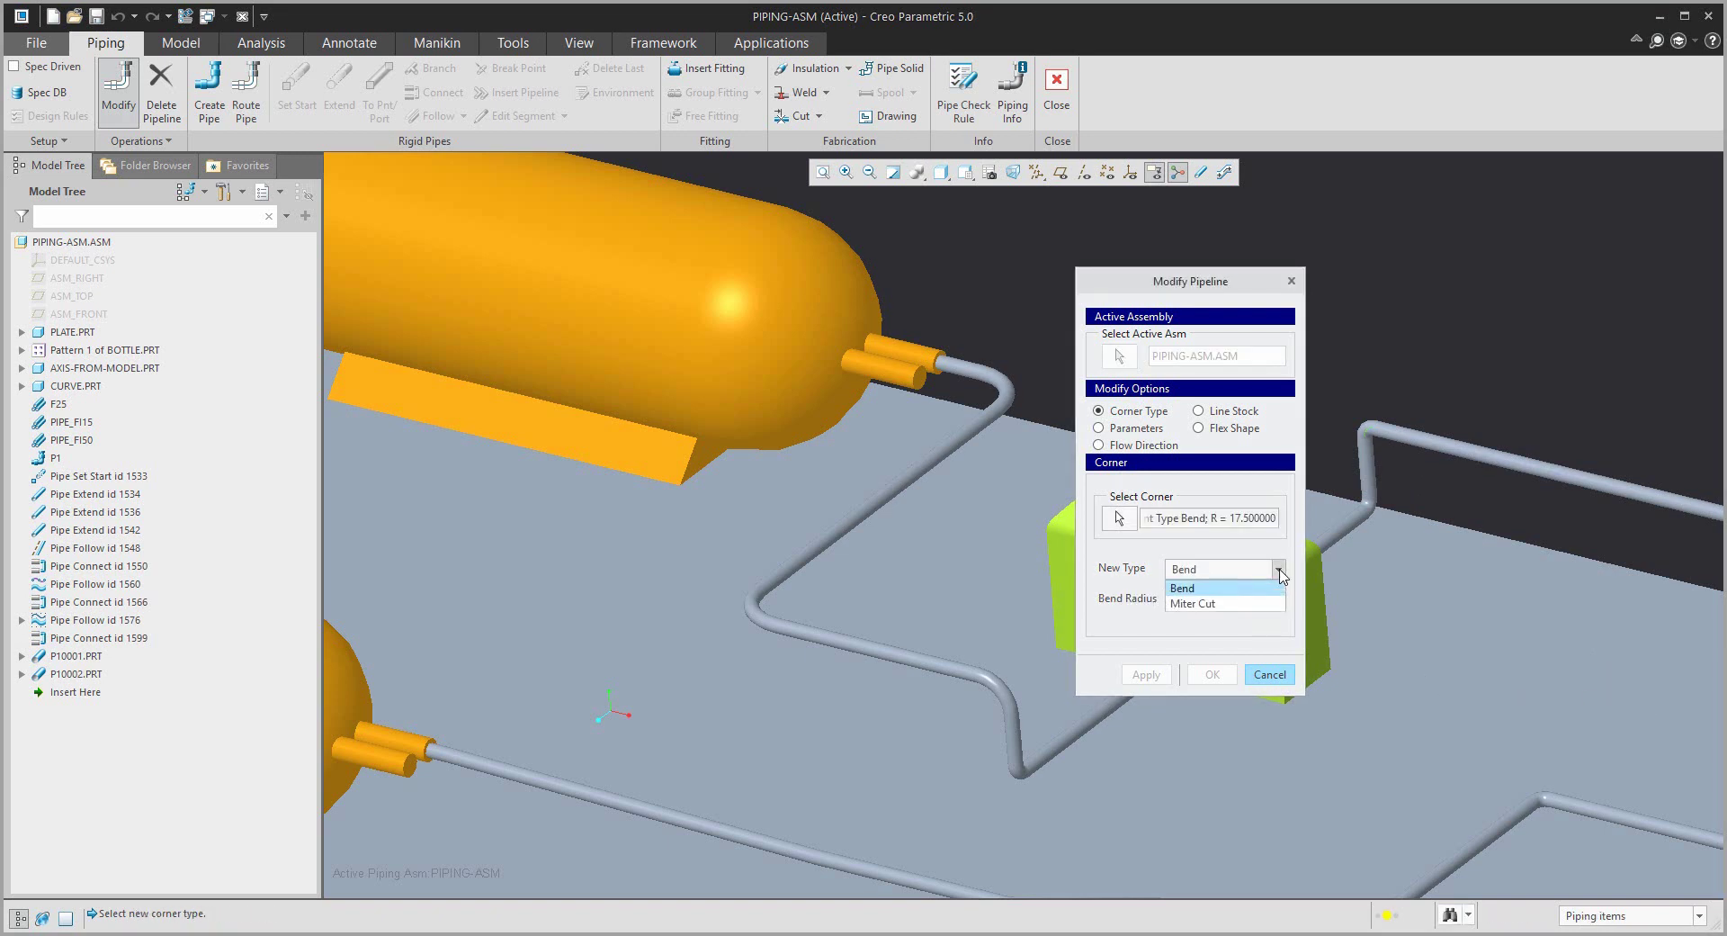
{"action": "left_click", "coordinate": [1214, 602]}
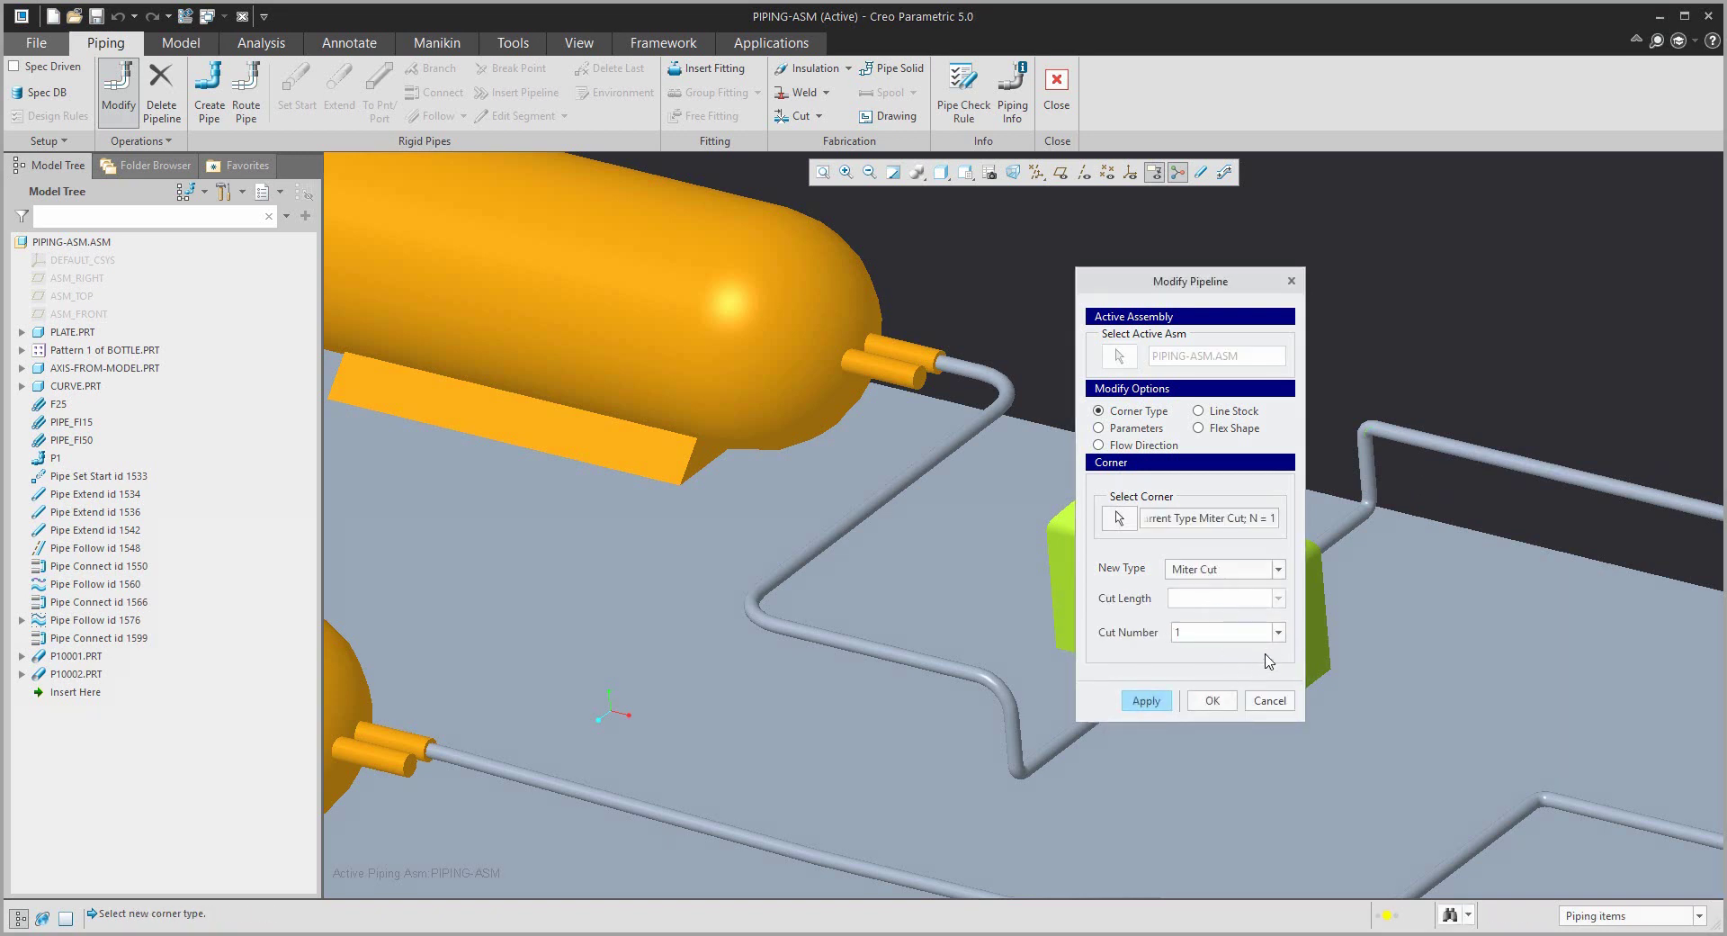
{"action": "left_click", "coordinate": [1277, 632]}
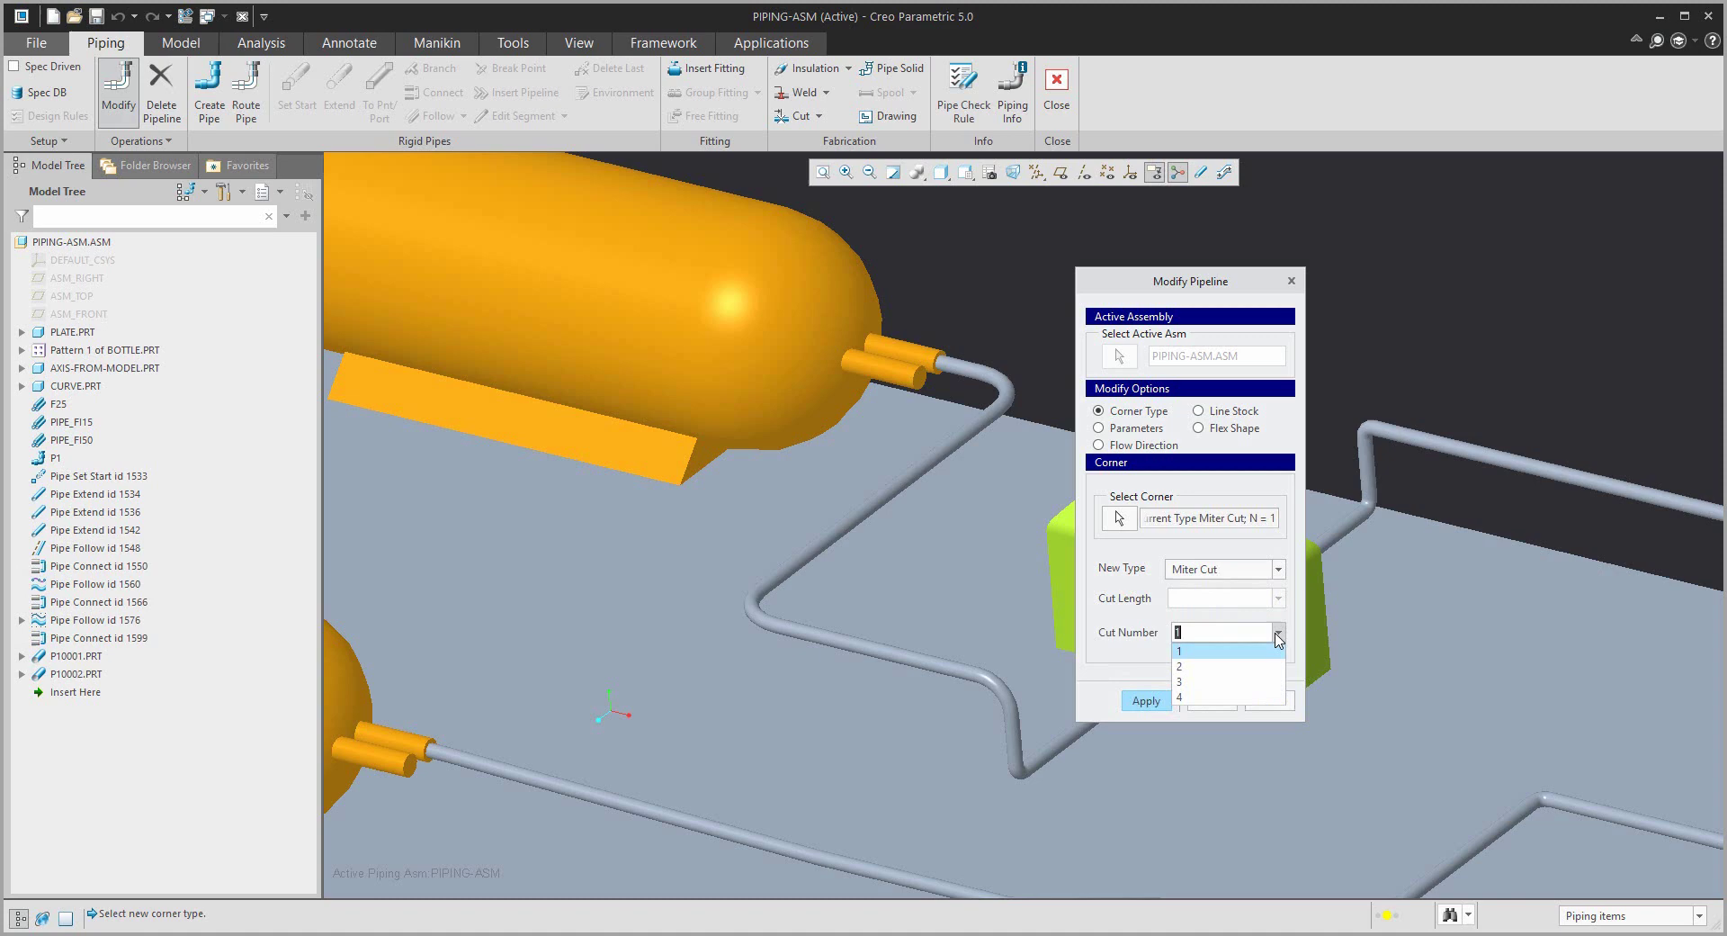
{"action": "left_click", "coordinate": [1195, 660]}
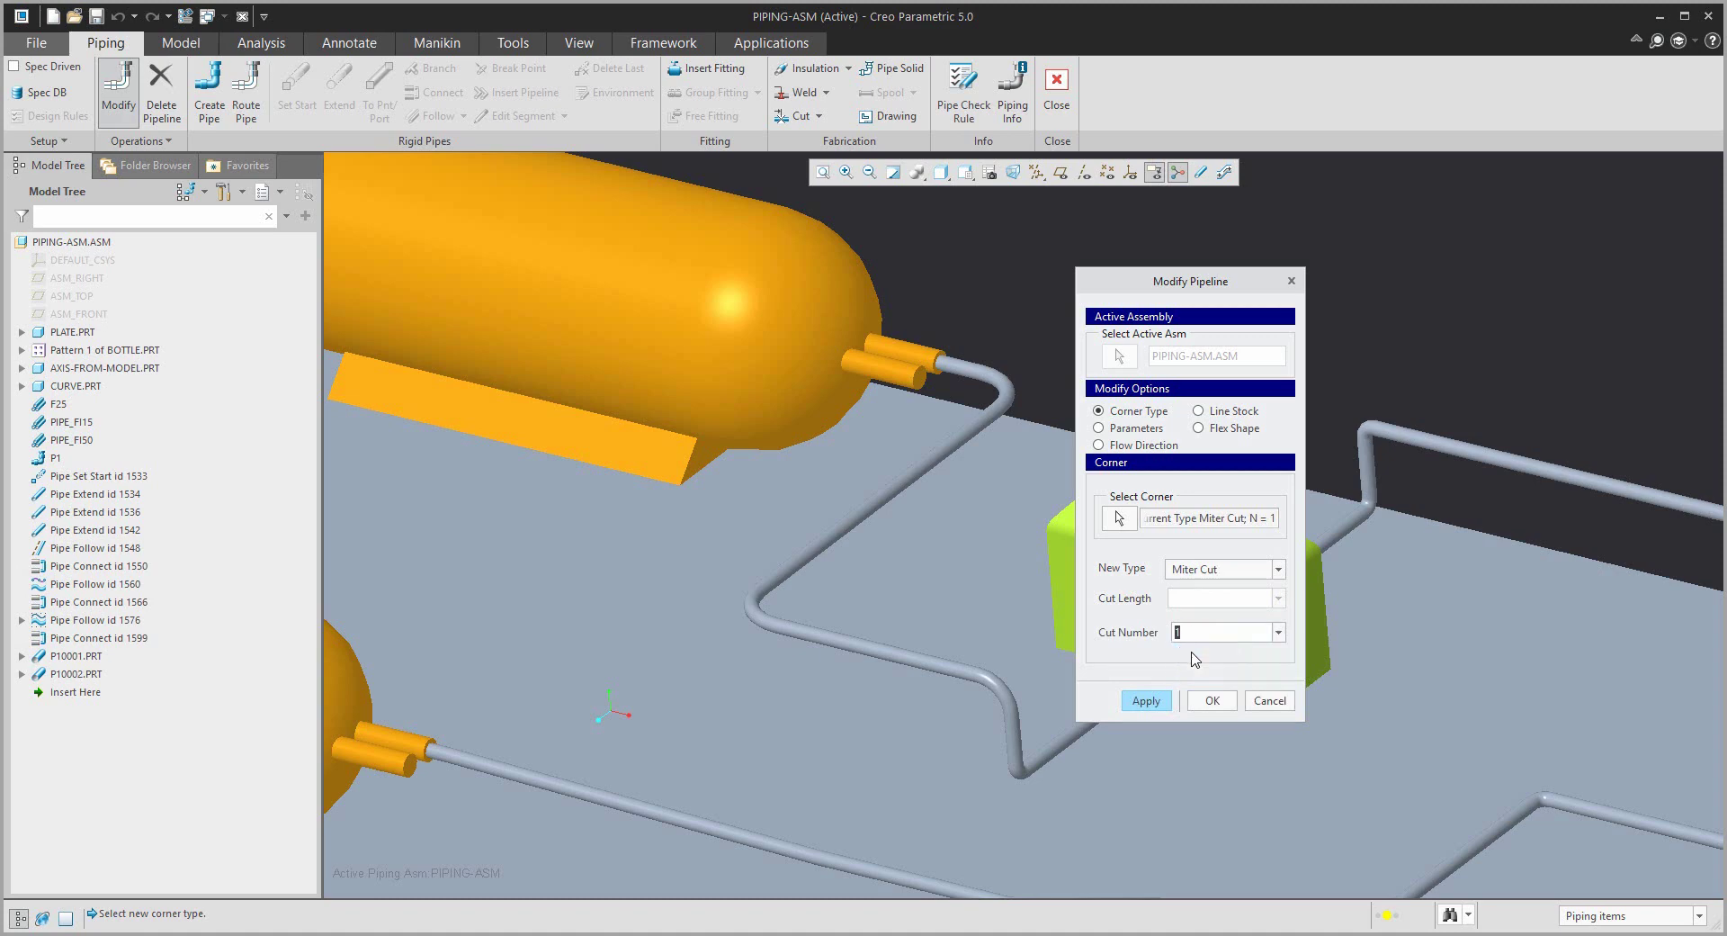
{"action": "left_click", "coordinate": [1150, 701]}
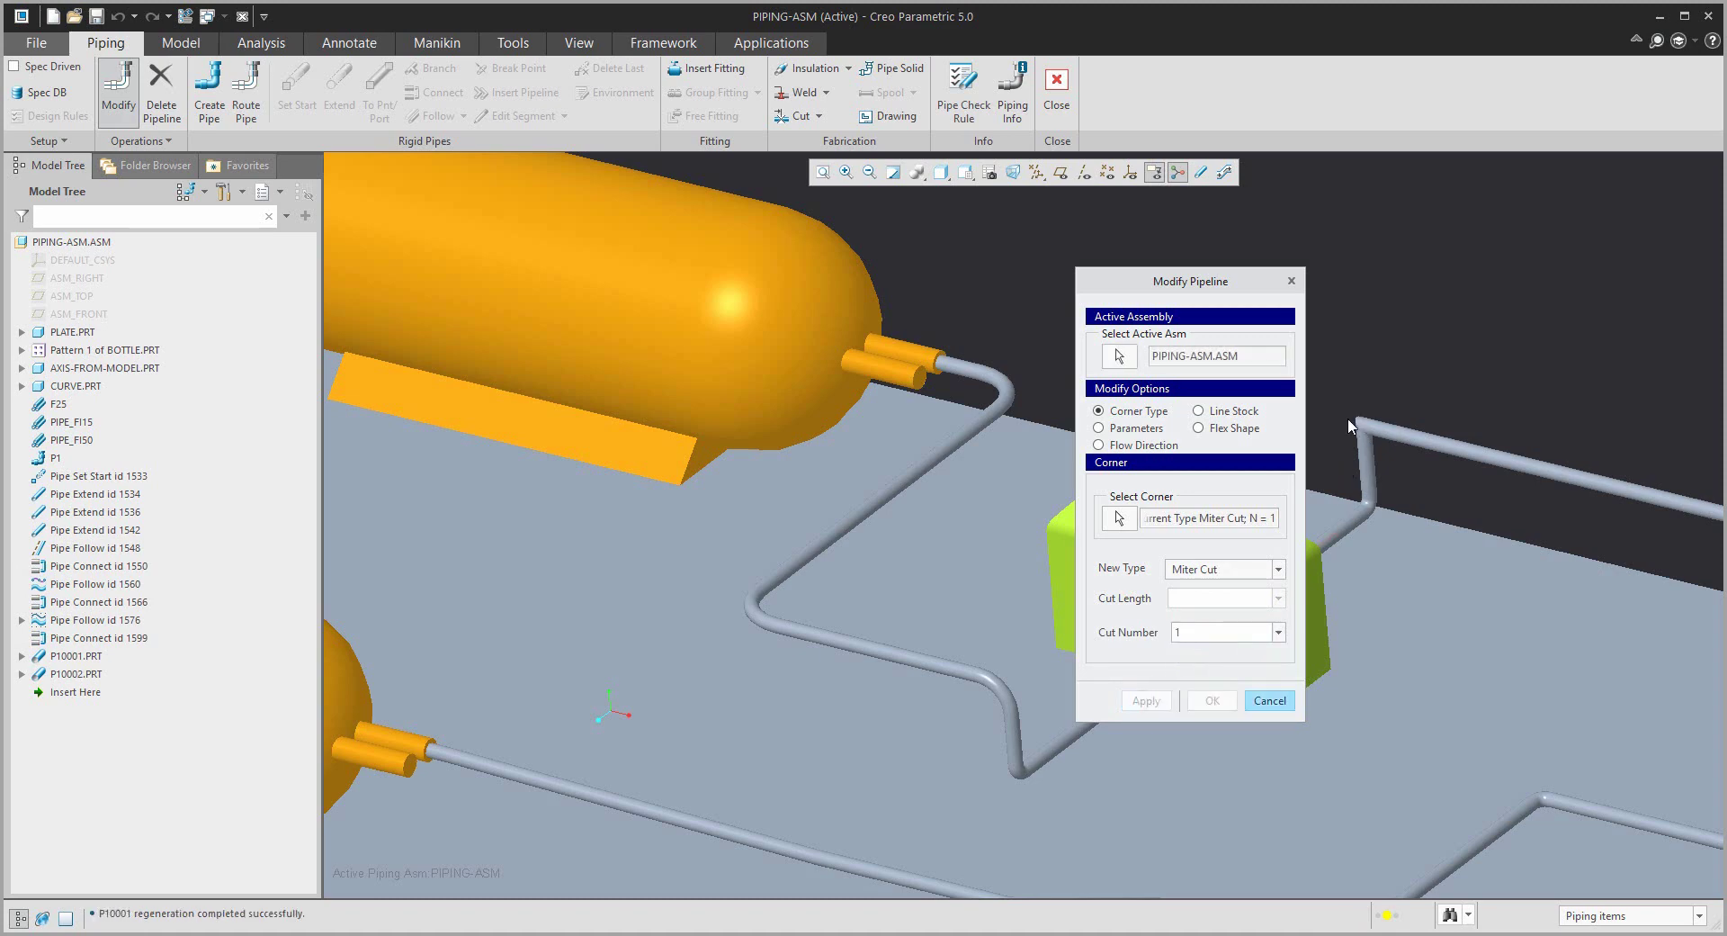
Change that miter to two cuts with a cut length of 30.
{"action": "scroll", "coordinate": [1350, 425], "scroll_direction": "down", "scroll_amount": 3}
{"action": "scroll", "coordinate": [1346, 423], "scroll_direction": "down", "scroll_amount": 2}
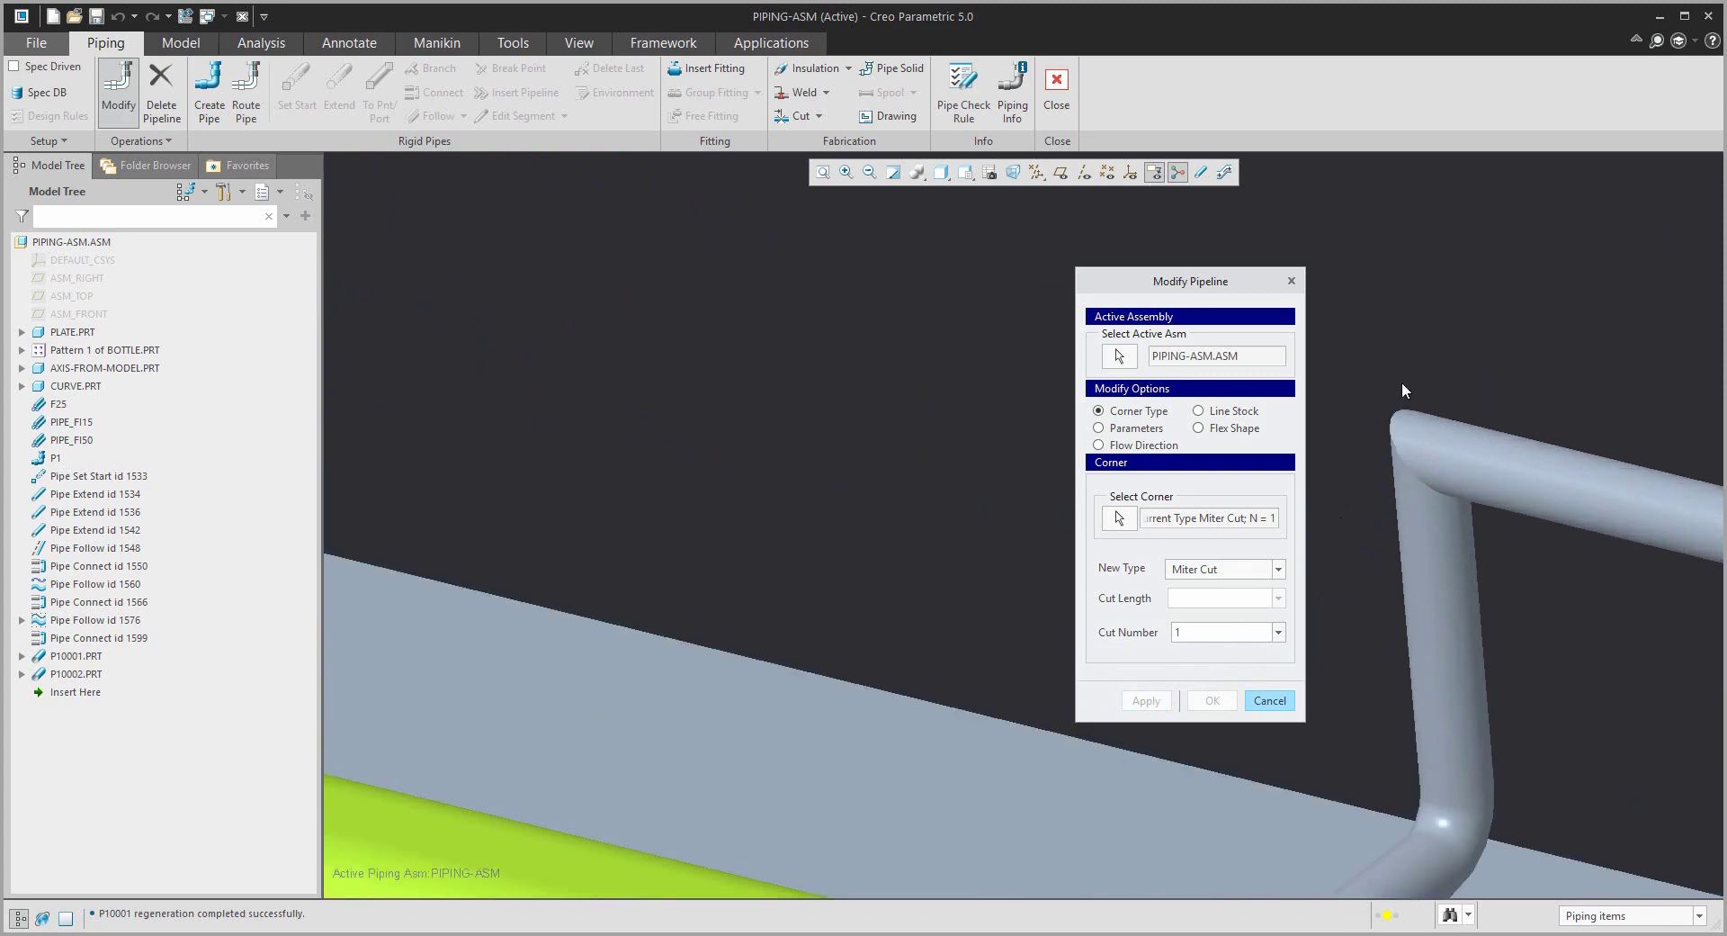
{"action": "left_click", "coordinate": [1278, 632]}
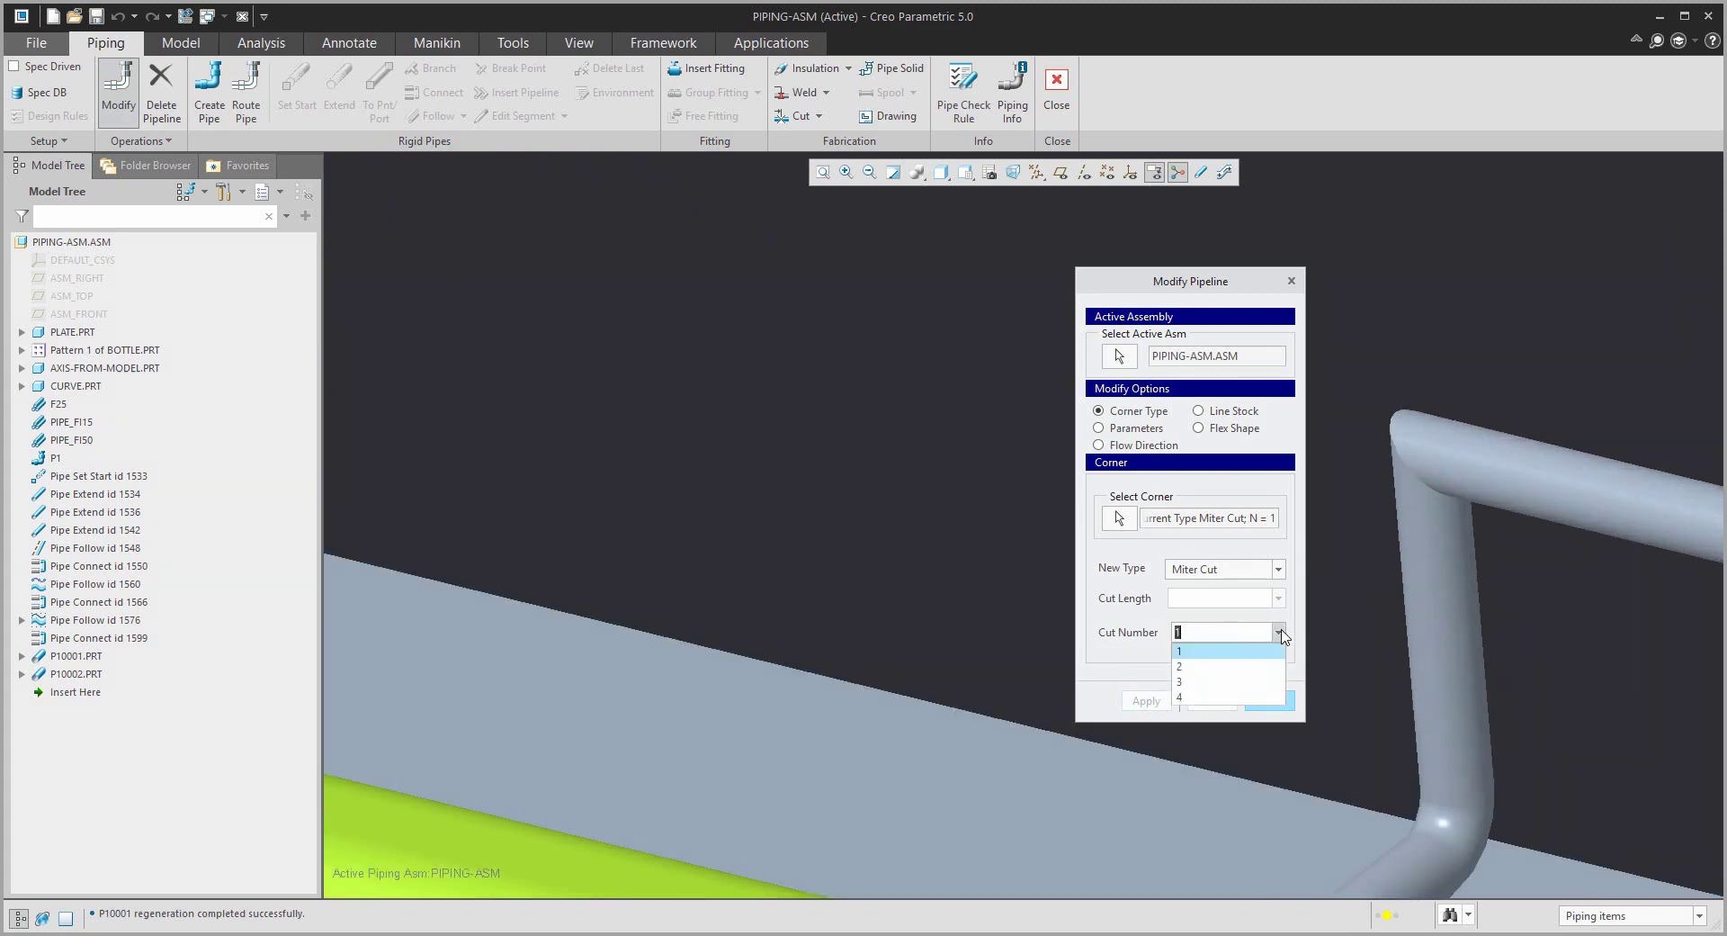
{"action": "left_click", "coordinate": [1206, 667]}
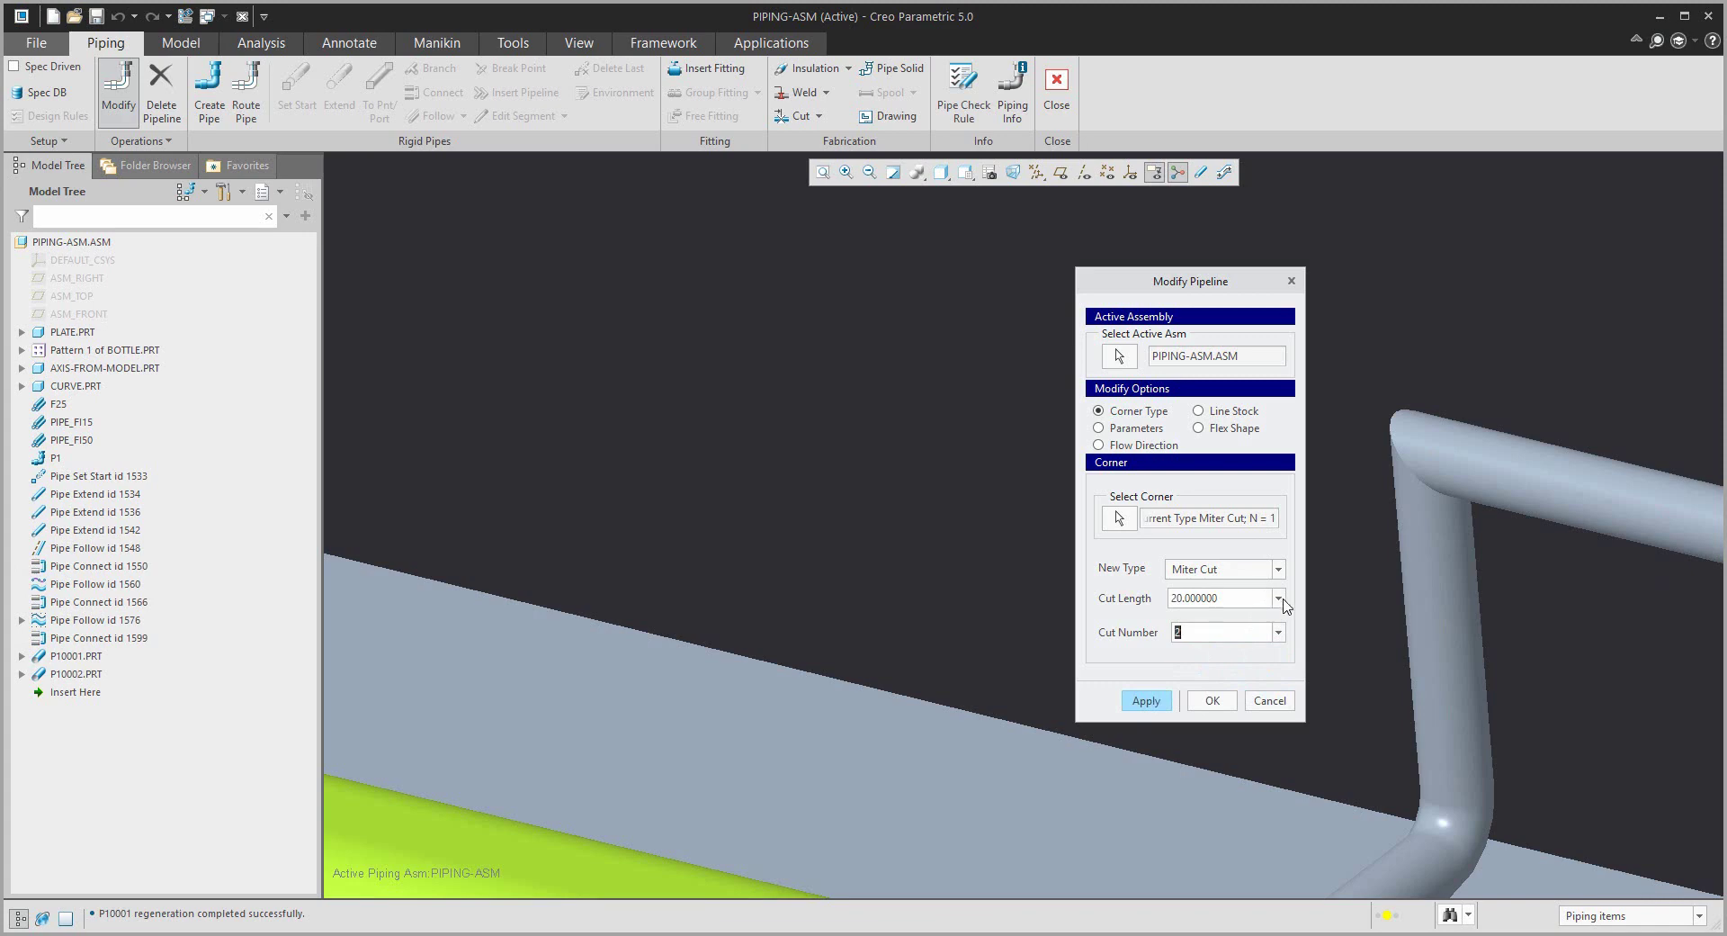
{"action": "left_click", "coordinate": [1278, 598]}
{"action": "left_click", "coordinate": [1192, 634]}
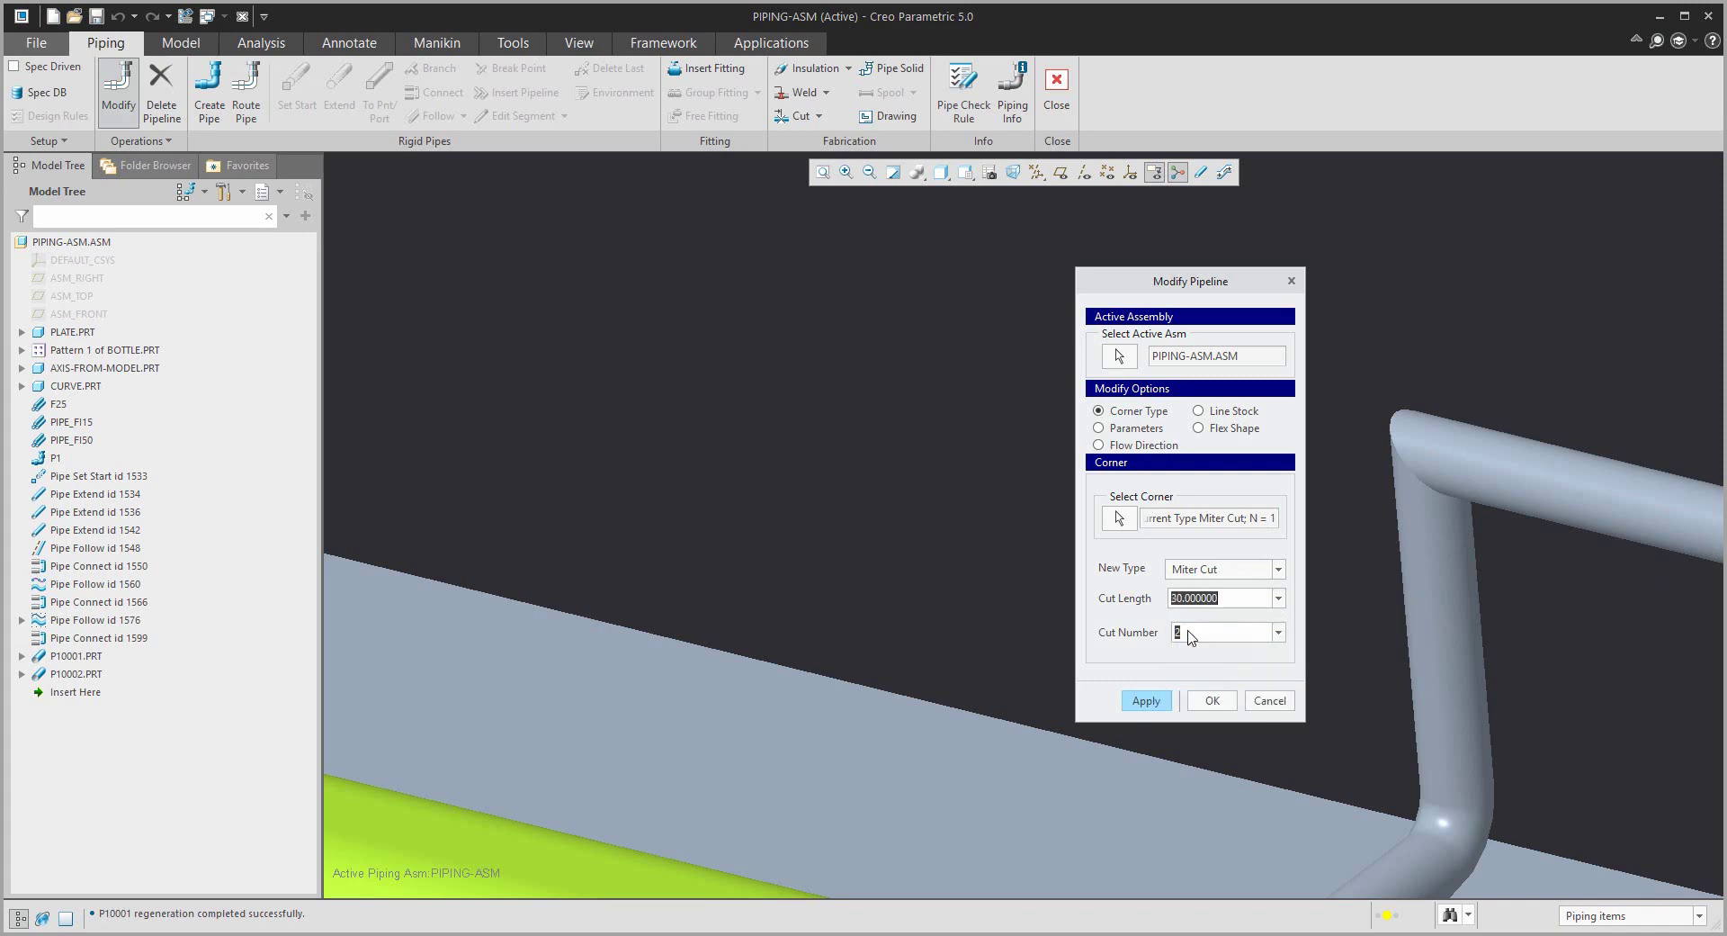
{"action": "left_click", "coordinate": [1146, 700]}
{"action": "scroll", "coordinate": [1425, 483], "scroll_direction": "up", "scroll_amount": 3}
{"action": "scroll", "coordinate": [1425, 483], "scroll_direction": "up", "scroll_amount": 2}
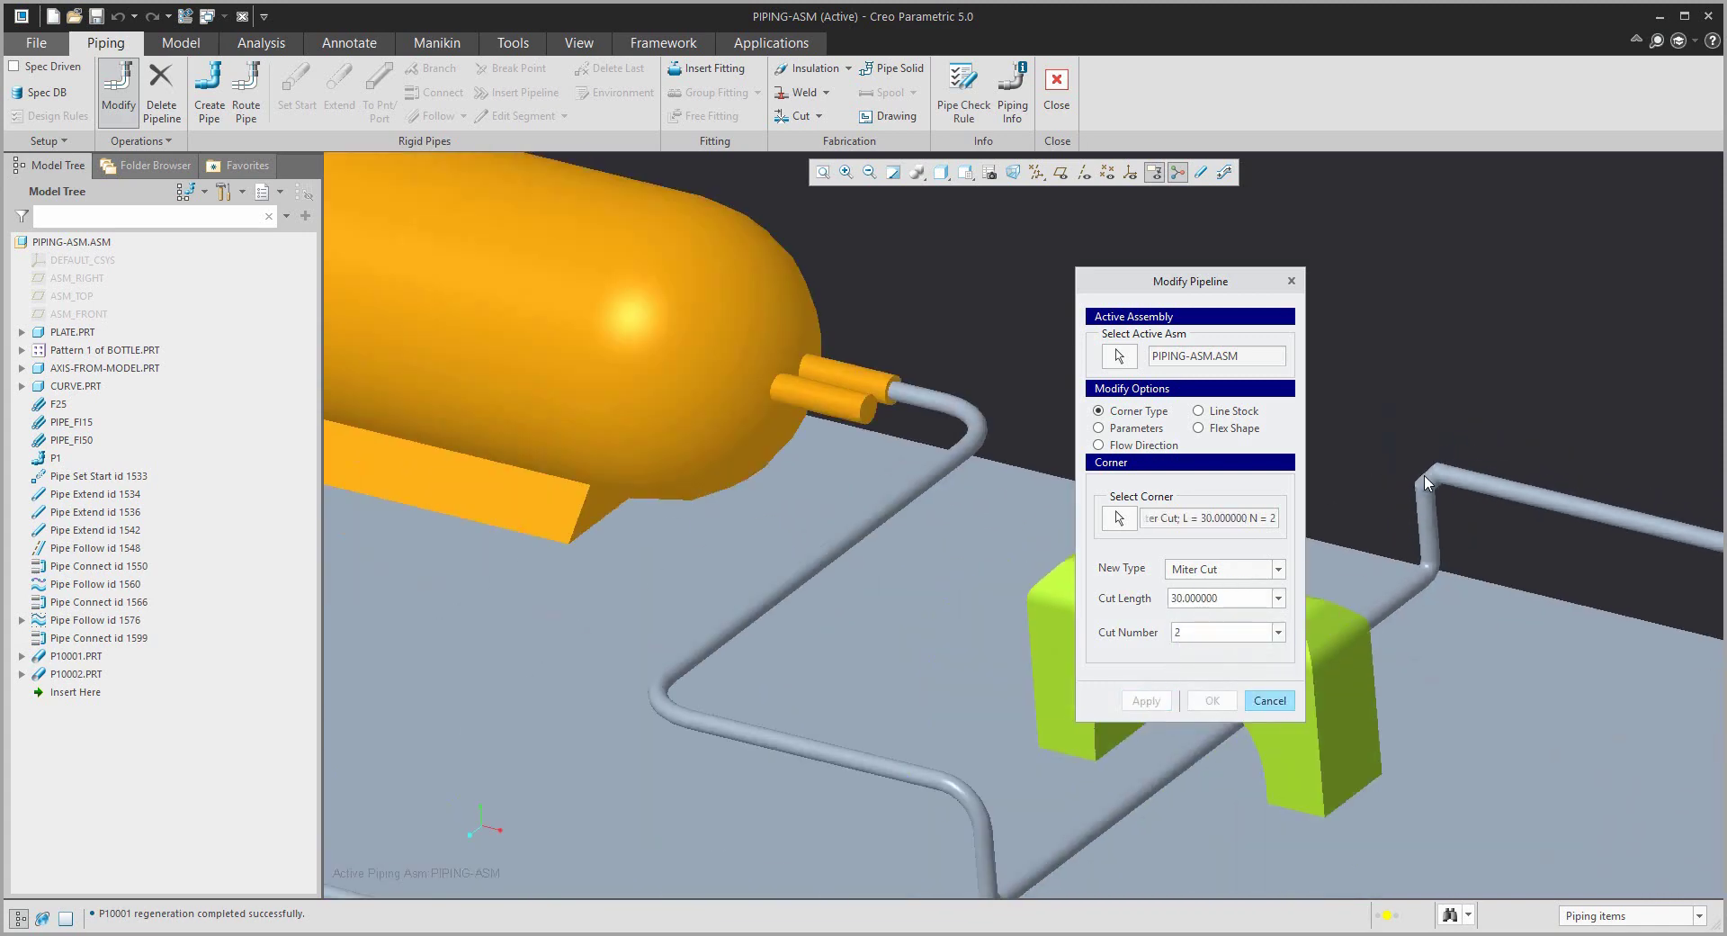
Convert the lower-left 80-radius bend into a three-cut miter with cut length 40.
{"action": "left_click", "coordinate": [1107, 519]}
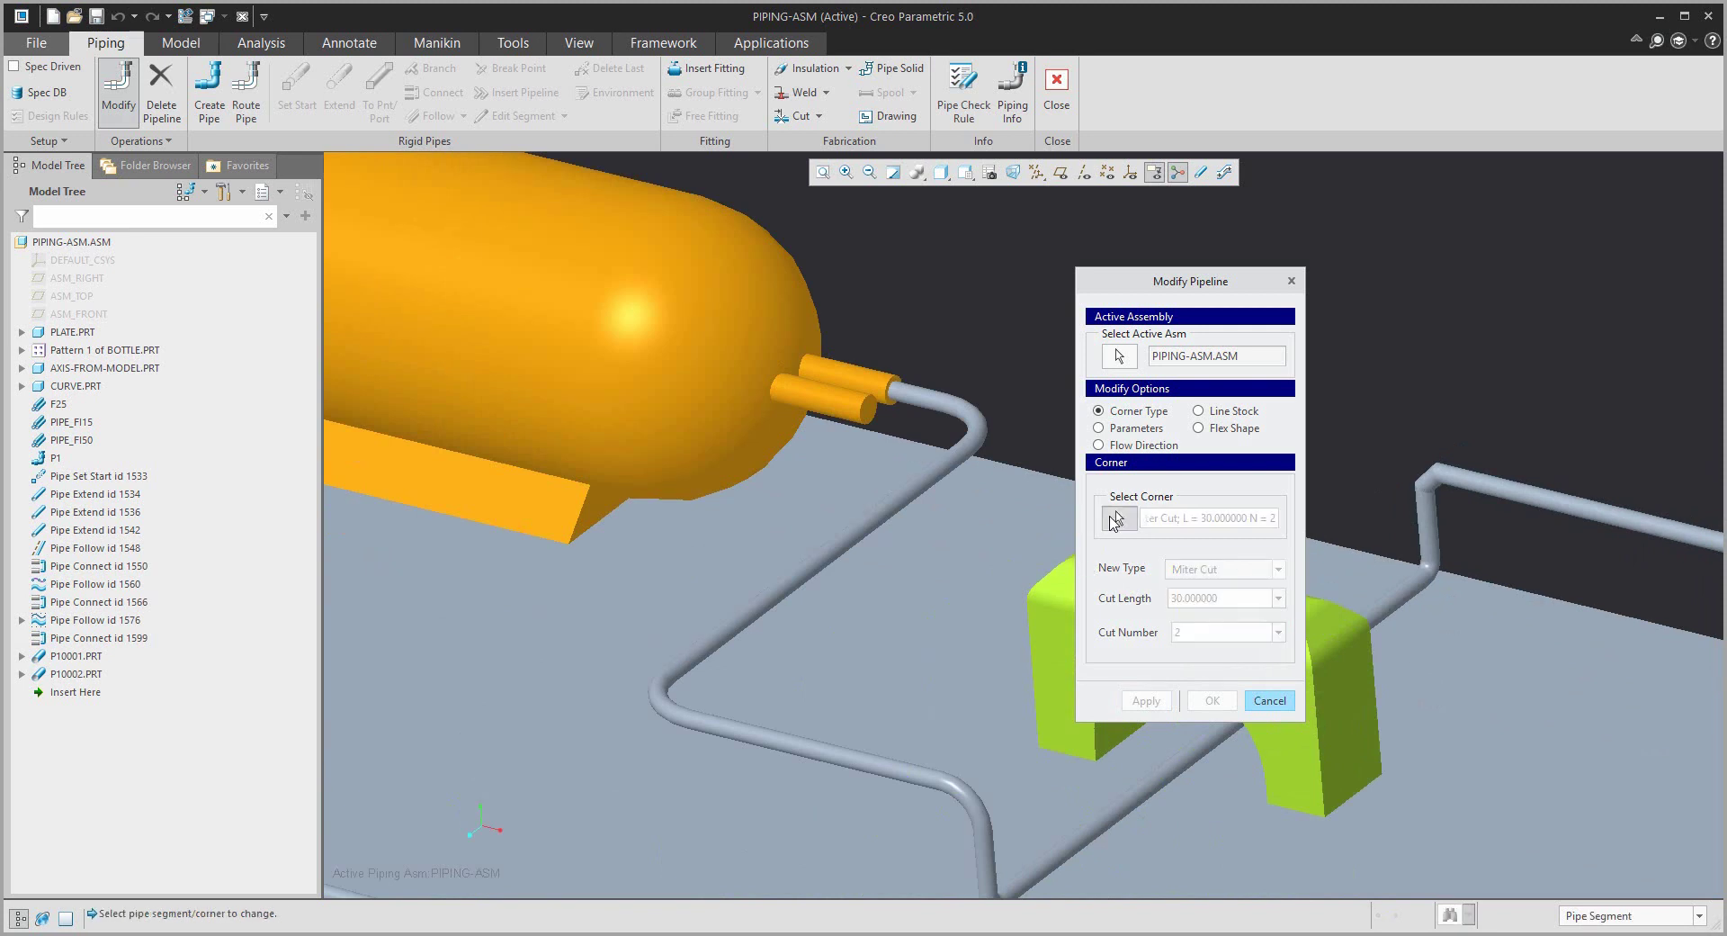
{"action": "left_click", "coordinate": [660, 700]}
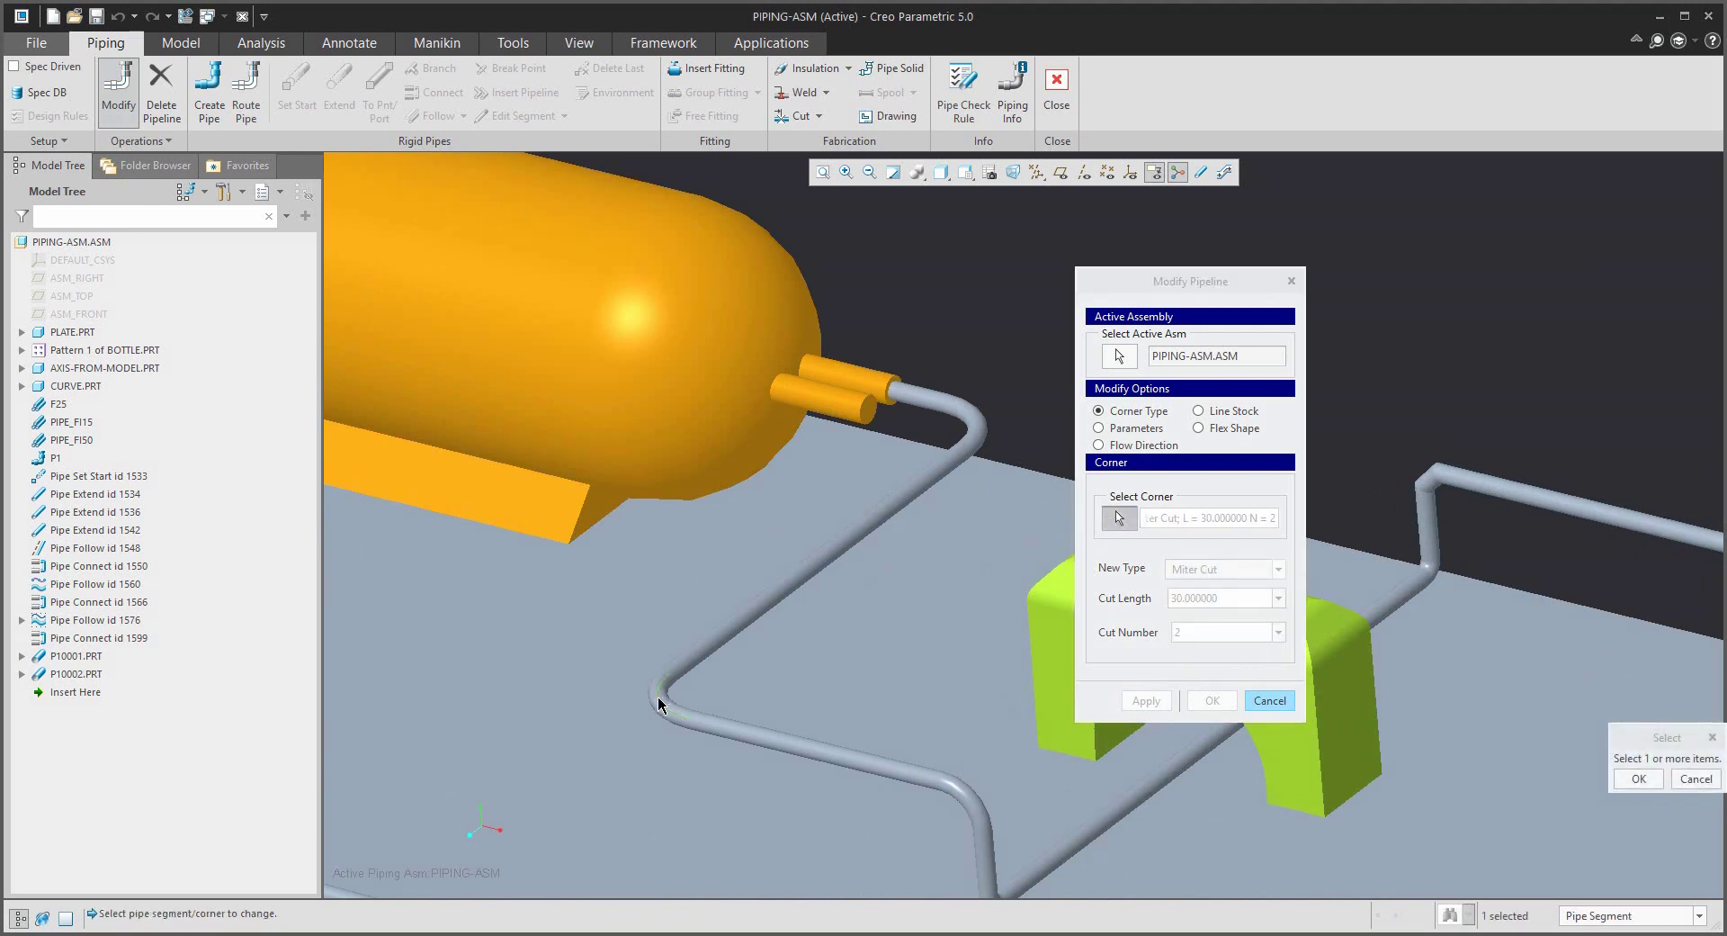
{"action": "left_click", "coordinate": [1636, 779]}
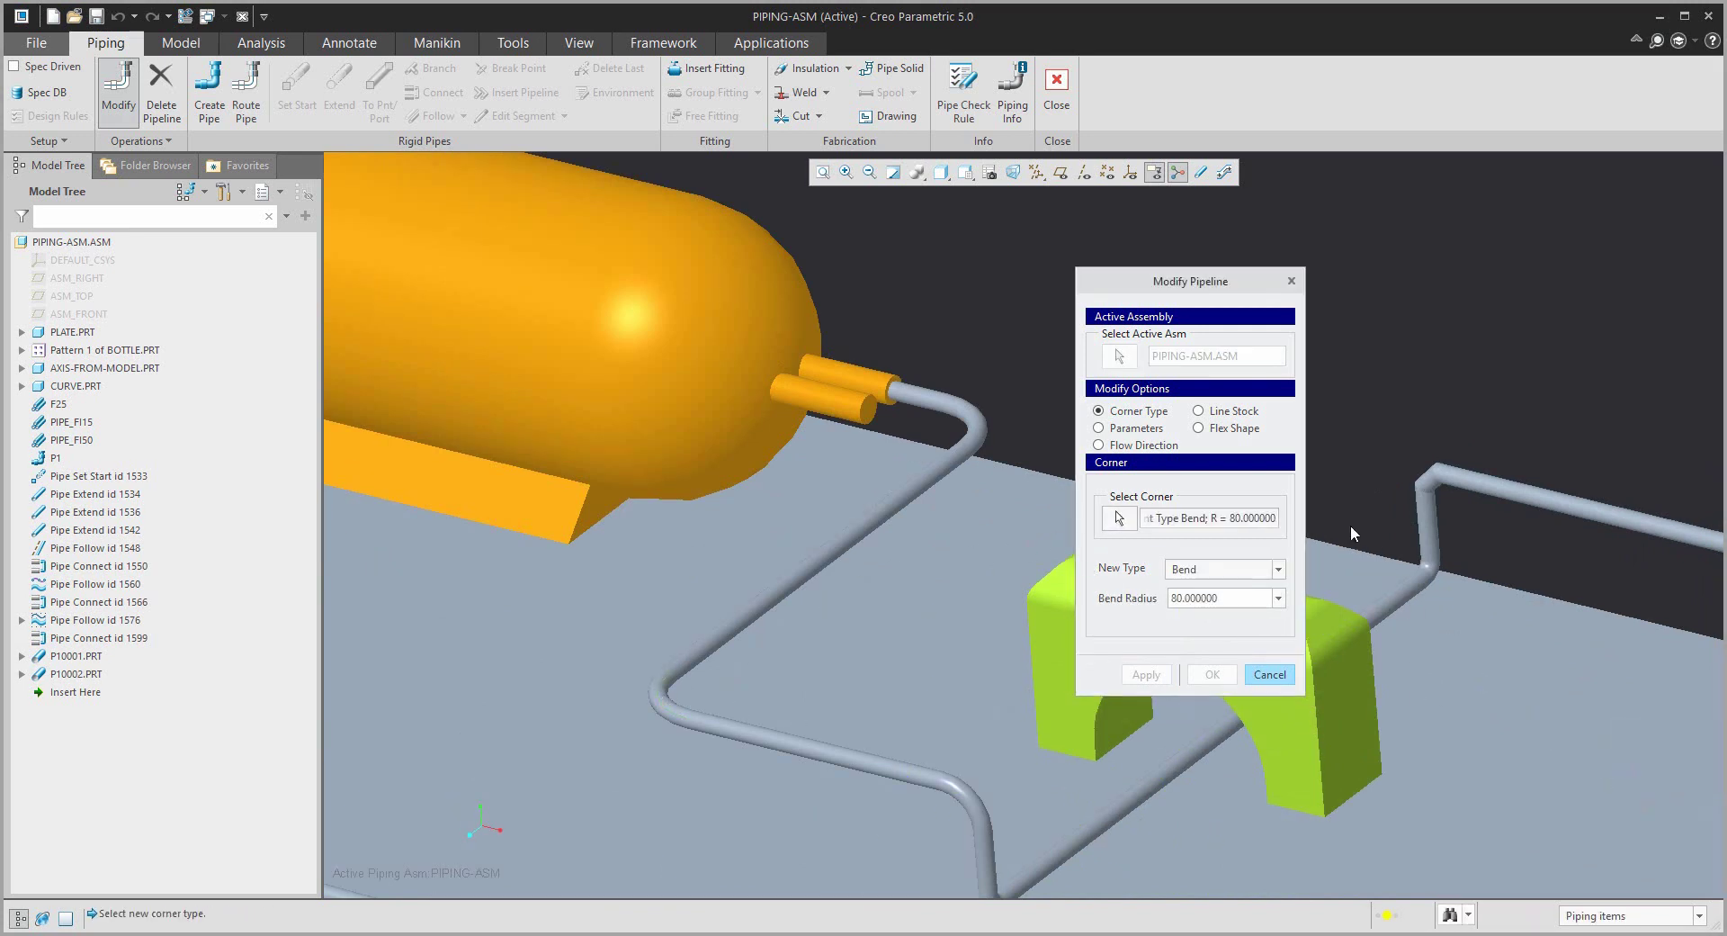
{"action": "left_click", "coordinate": [1279, 570]}
{"action": "left_click", "coordinate": [1193, 603]}
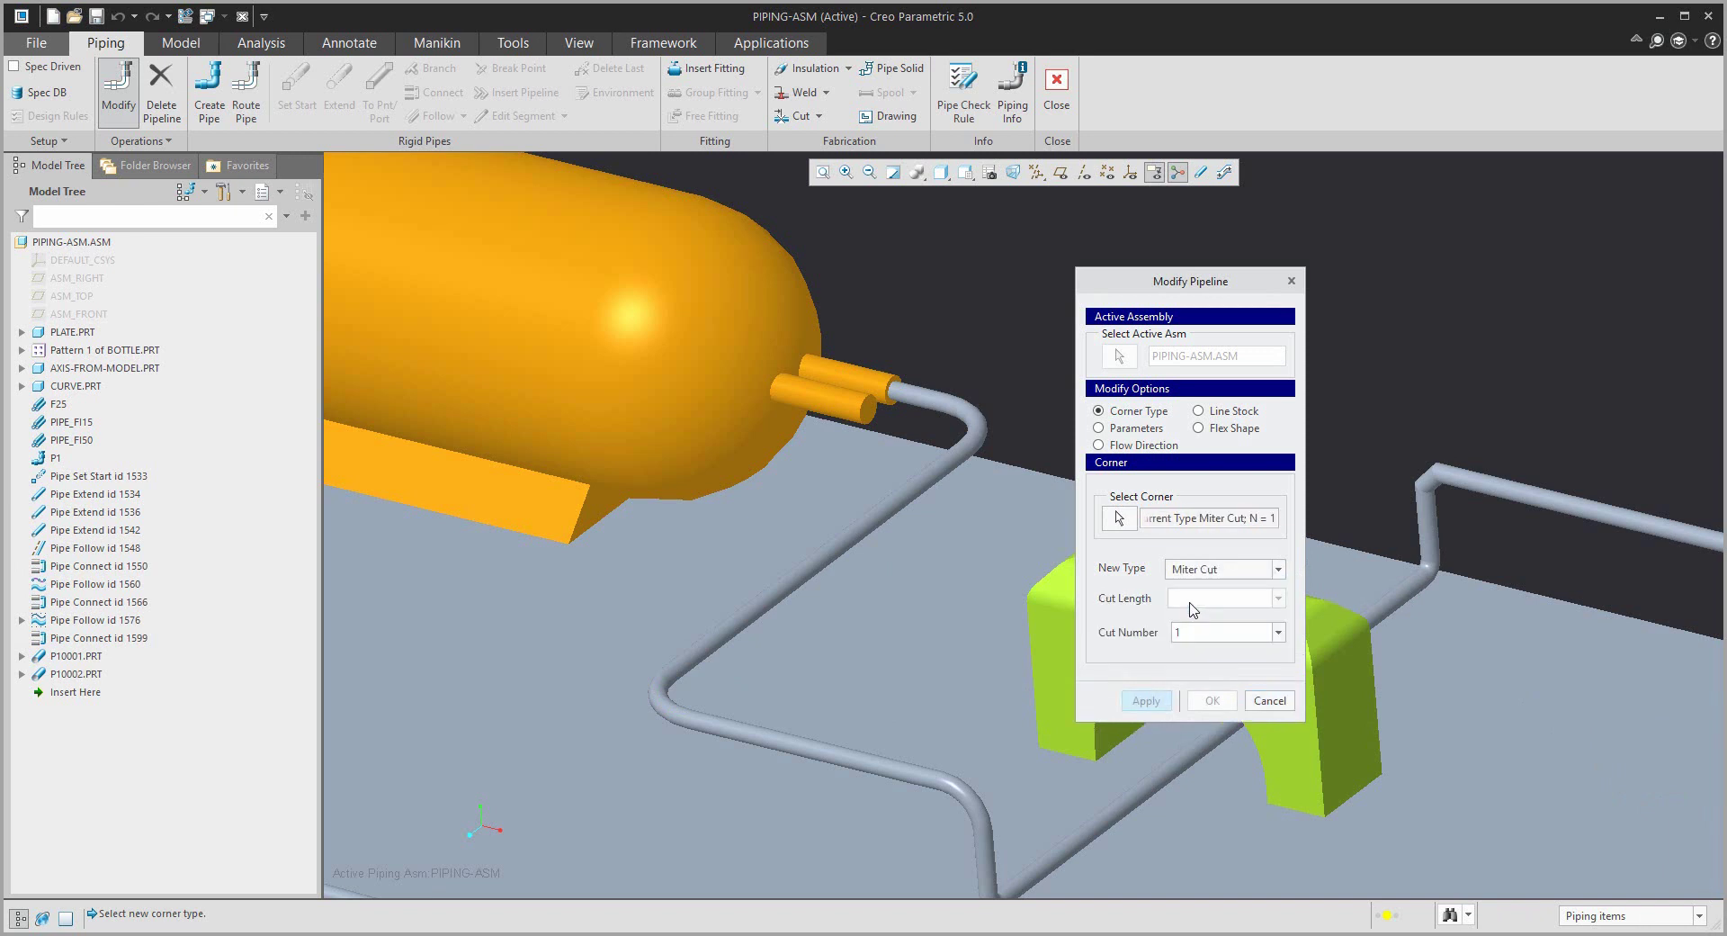
{"action": "left_click", "coordinate": [1277, 633]}
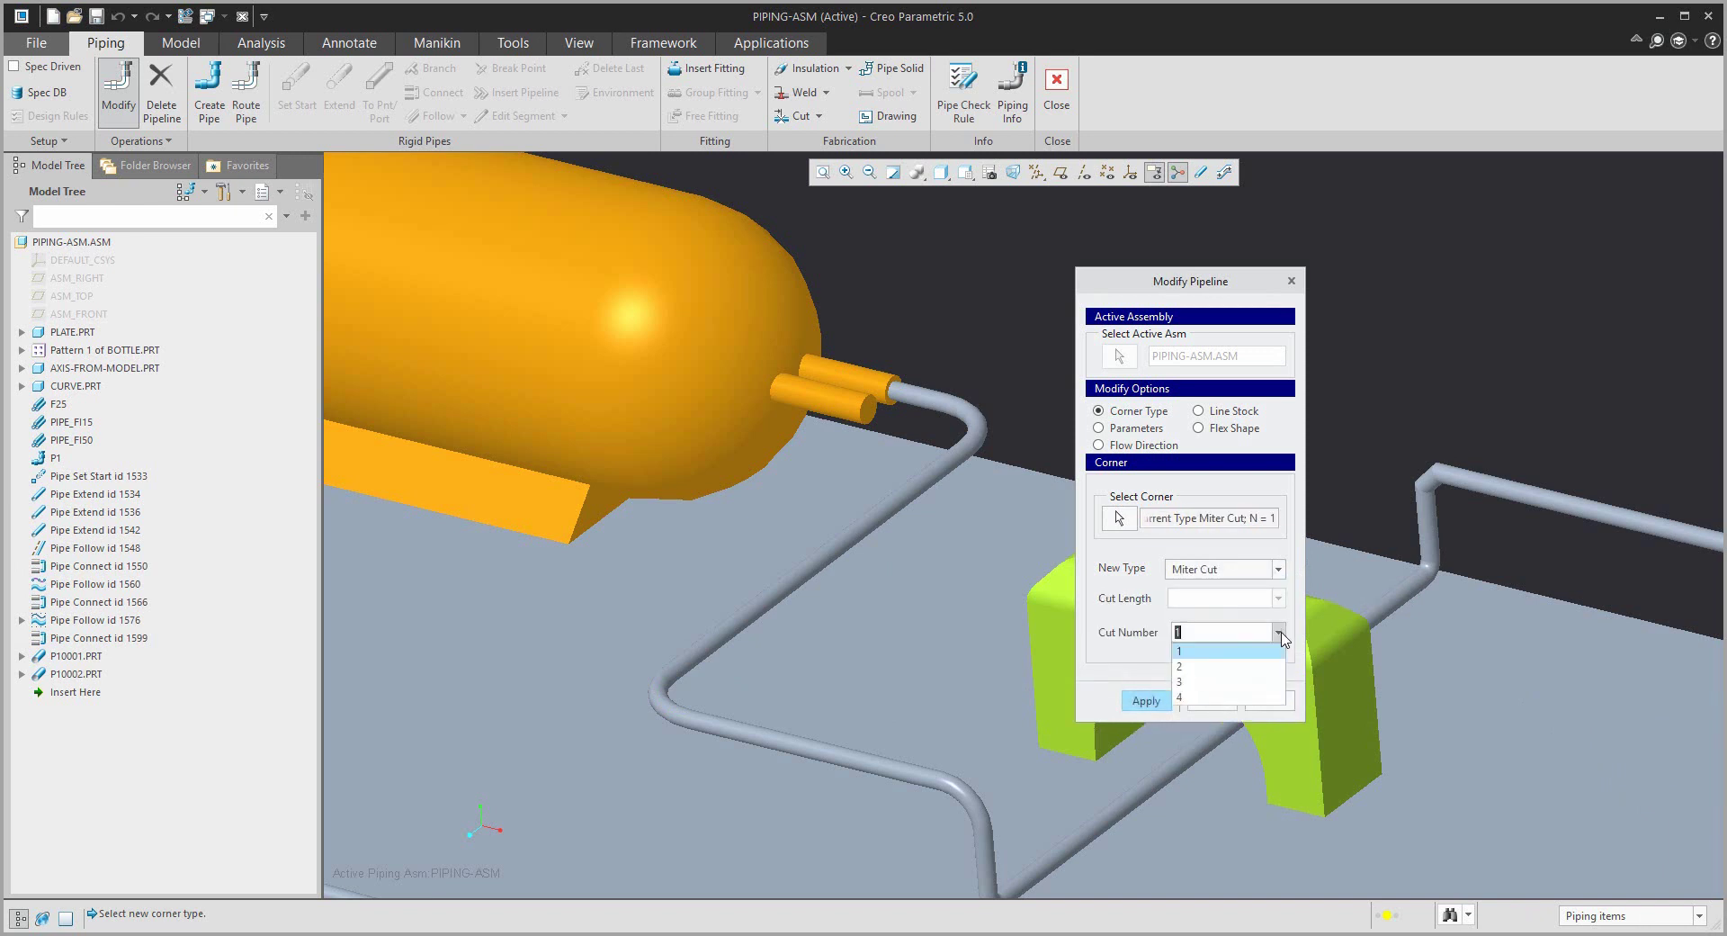
{"action": "left_click", "coordinate": [1197, 682]}
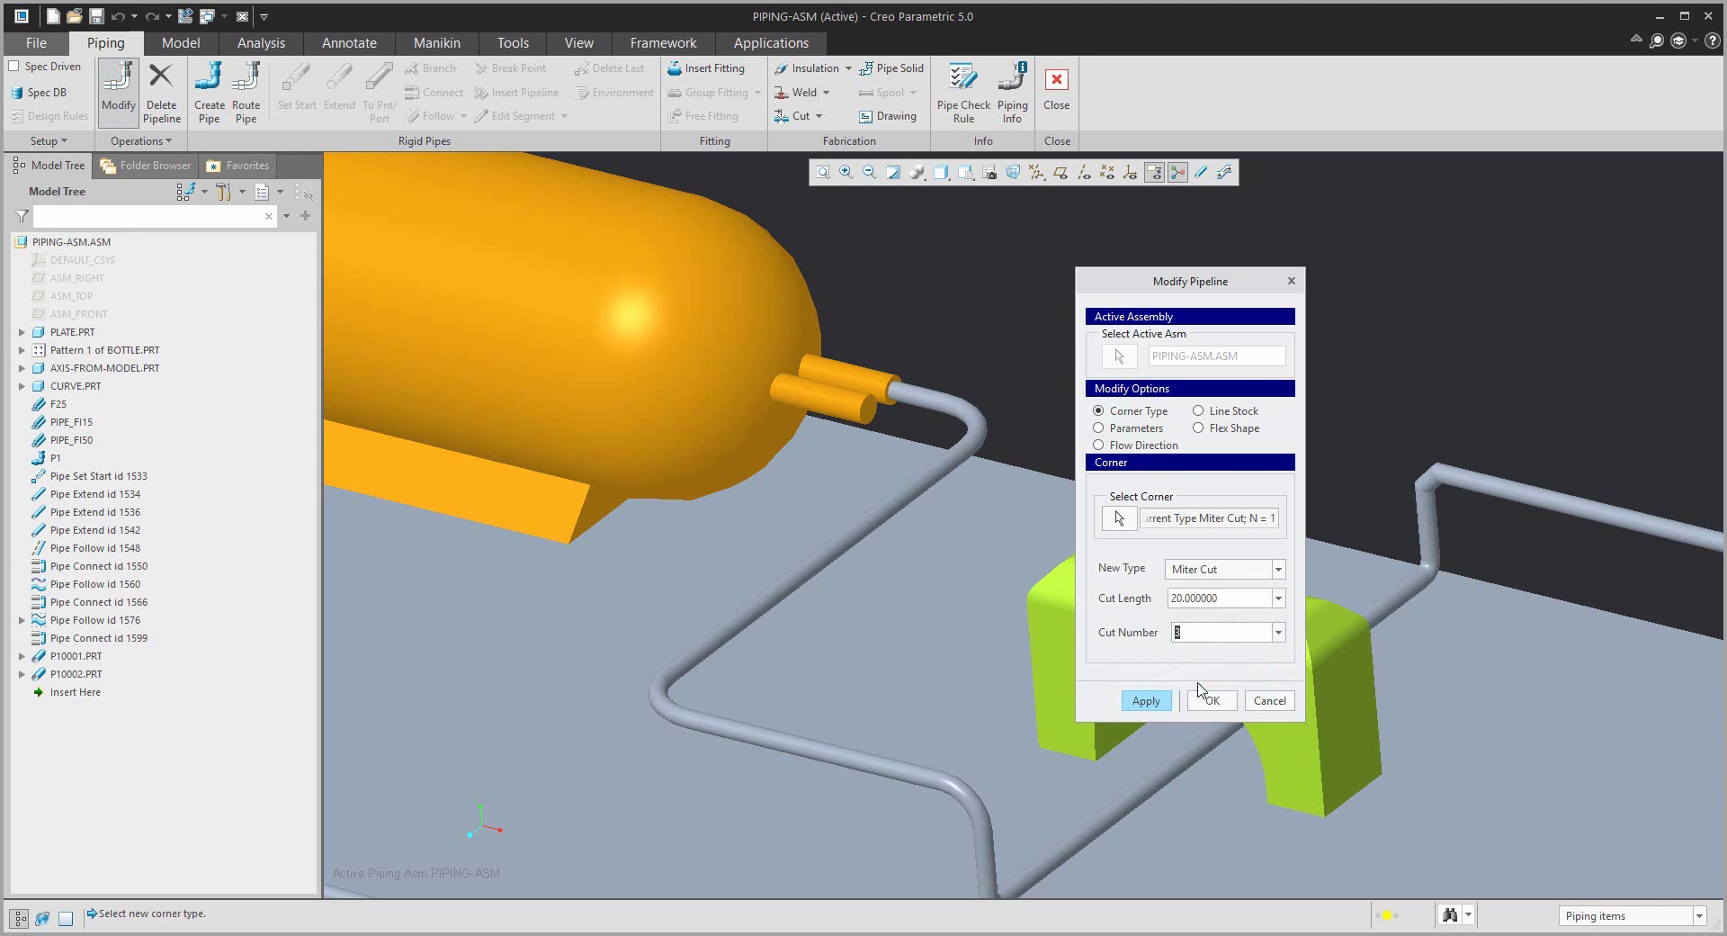
{"action": "left_click", "coordinate": [1278, 599]}
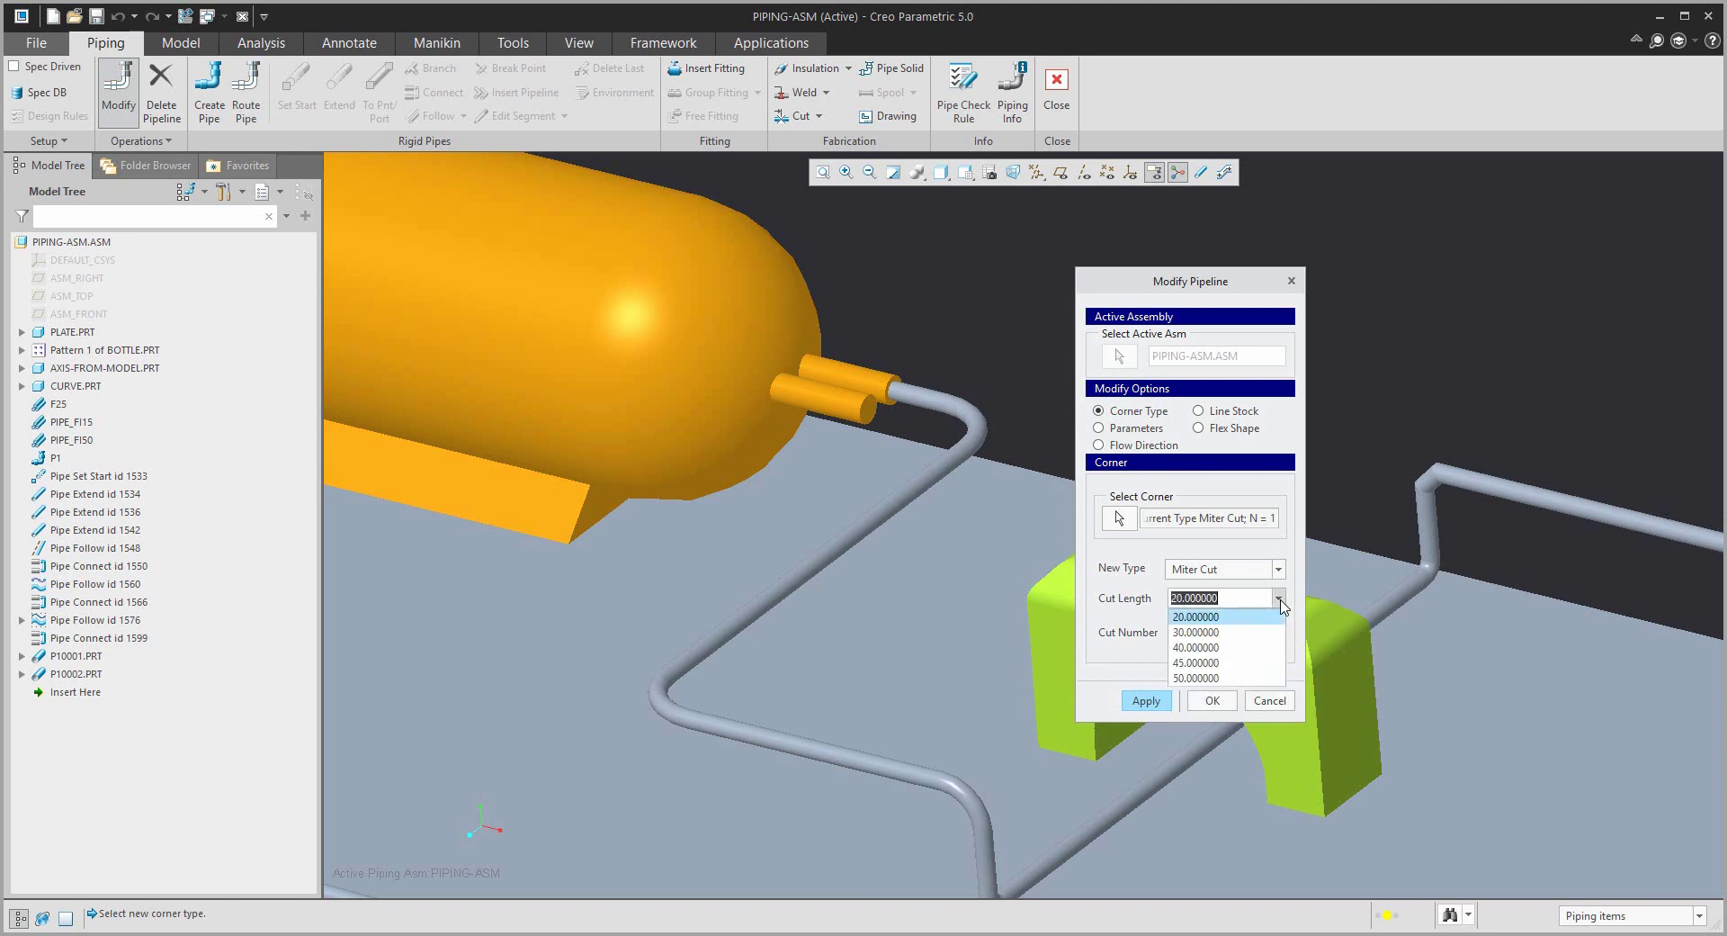
{"action": "left_click", "coordinate": [1197, 647]}
{"action": "left_click", "coordinate": [1145, 700]}
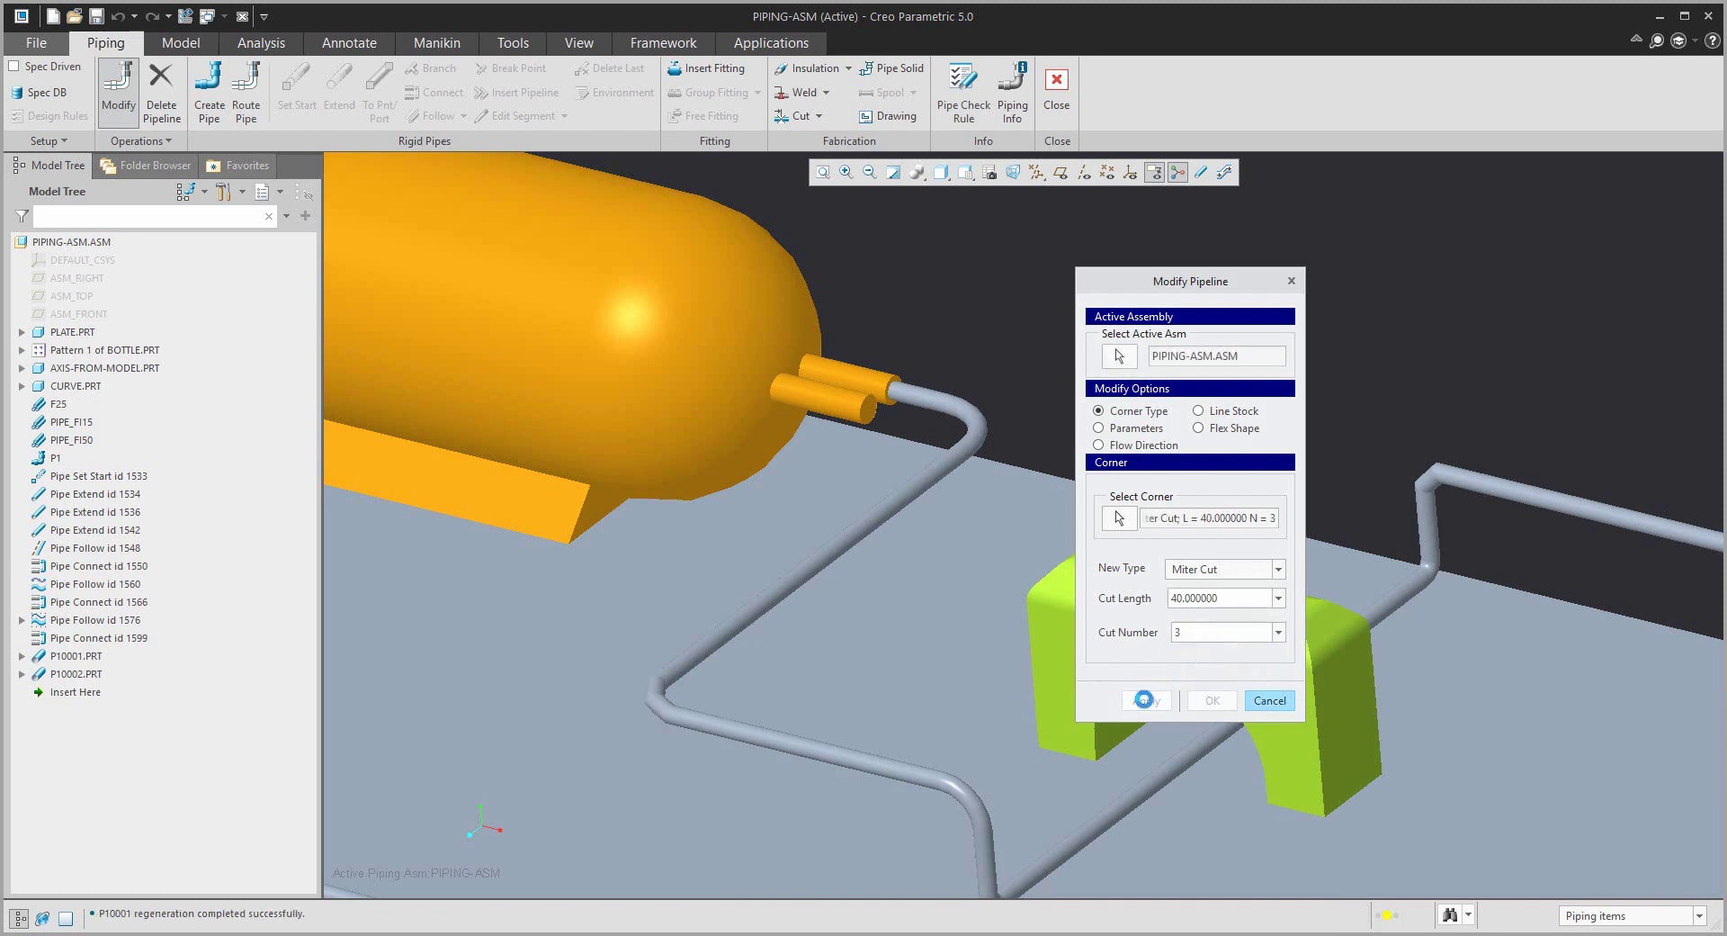
Close the pipeline modification and zoom in and out on the new lower-left miter corner.
{"action": "left_click", "coordinate": [1269, 700]}
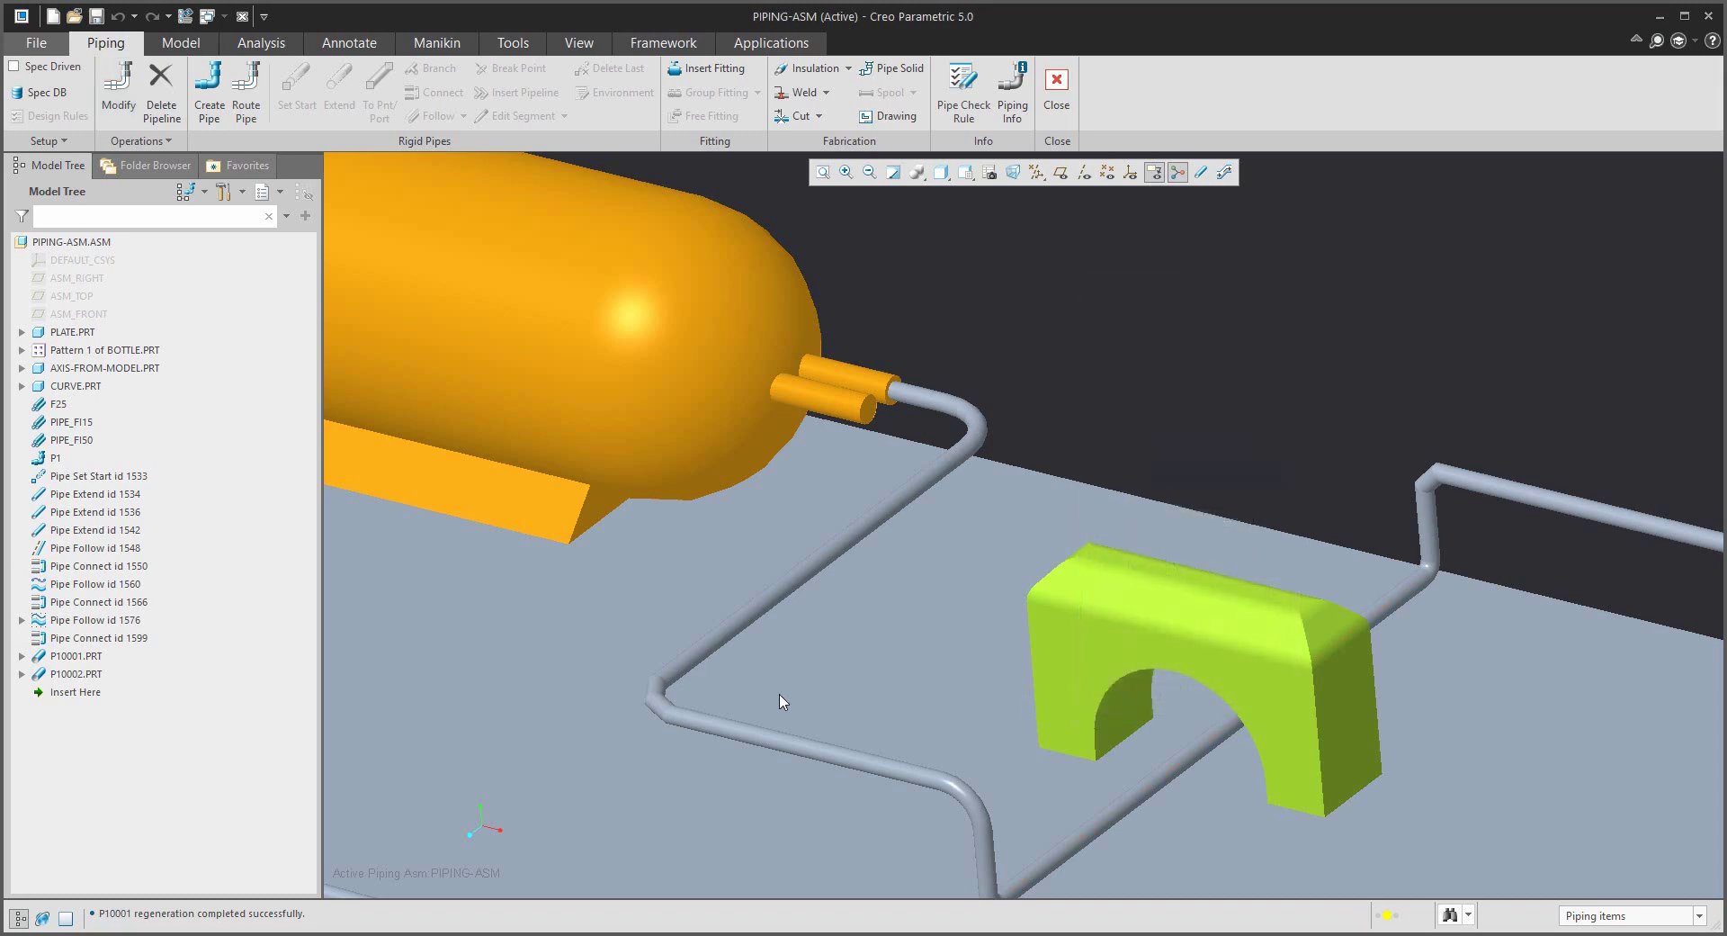
{"action": "scroll", "coordinate": [673, 719], "scroll_direction": "up", "scroll_amount": 3}
{"action": "scroll", "coordinate": [647, 722], "scroll_direction": "up", "scroll_amount": 3}
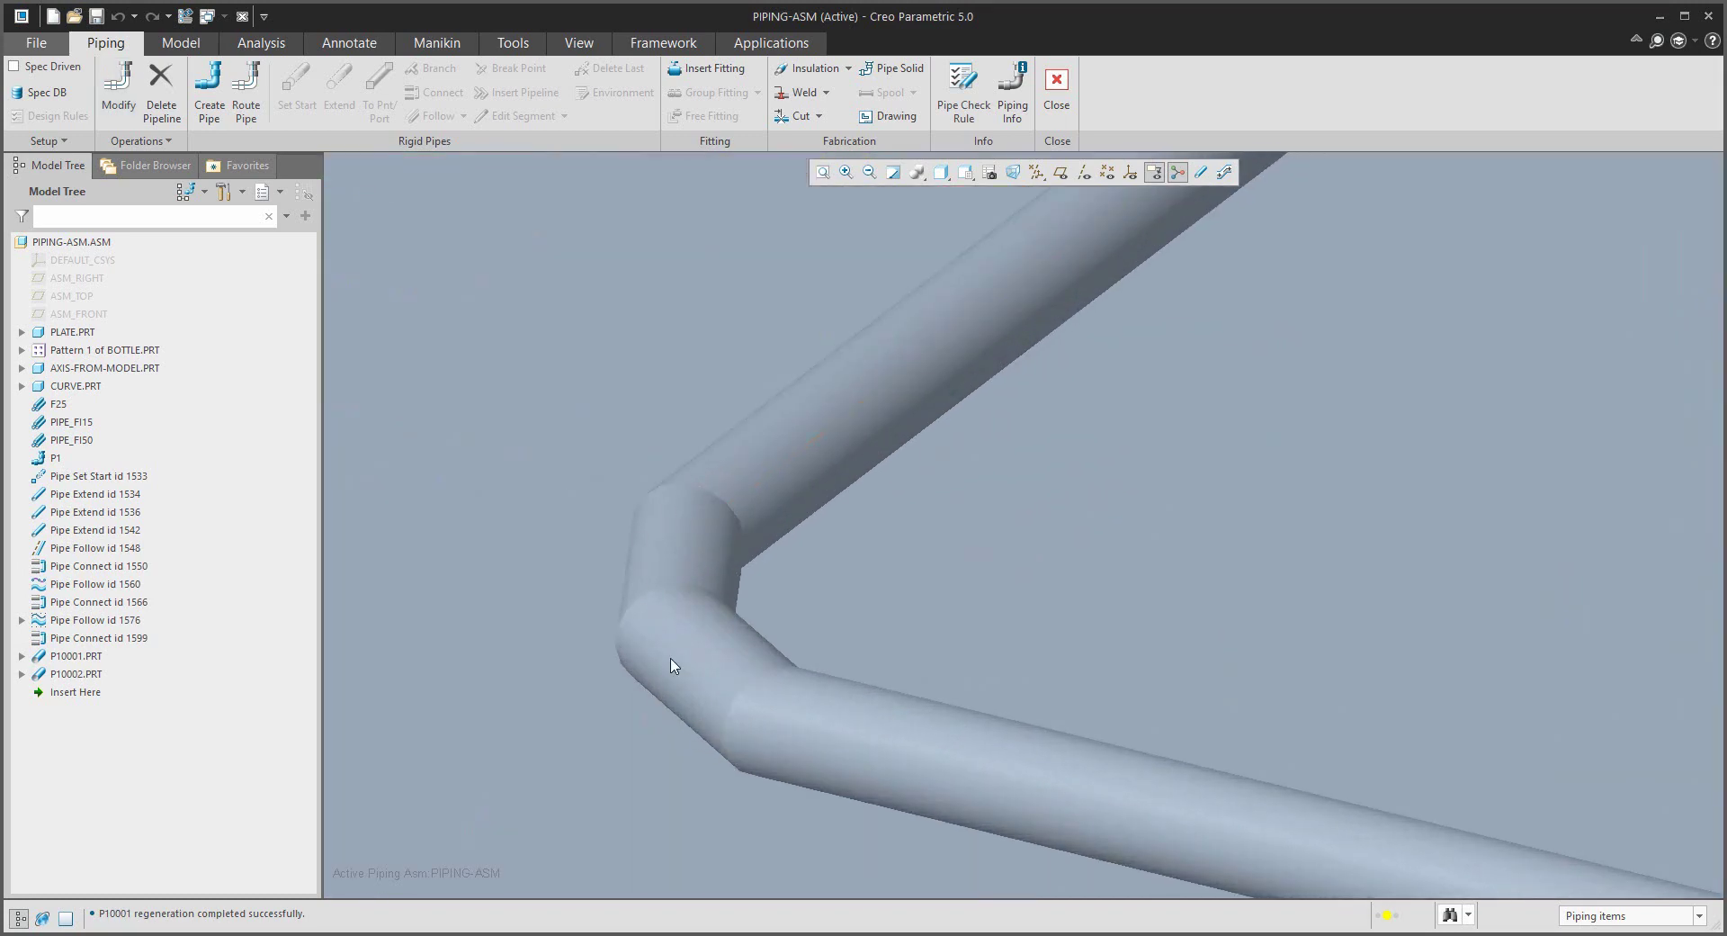
{"action": "scroll", "coordinate": [752, 568], "scroll_direction": "down", "scroll_amount": 4}
{"action": "scroll", "coordinate": [754, 568], "scroll_direction": "down", "scroll_amount": 3}
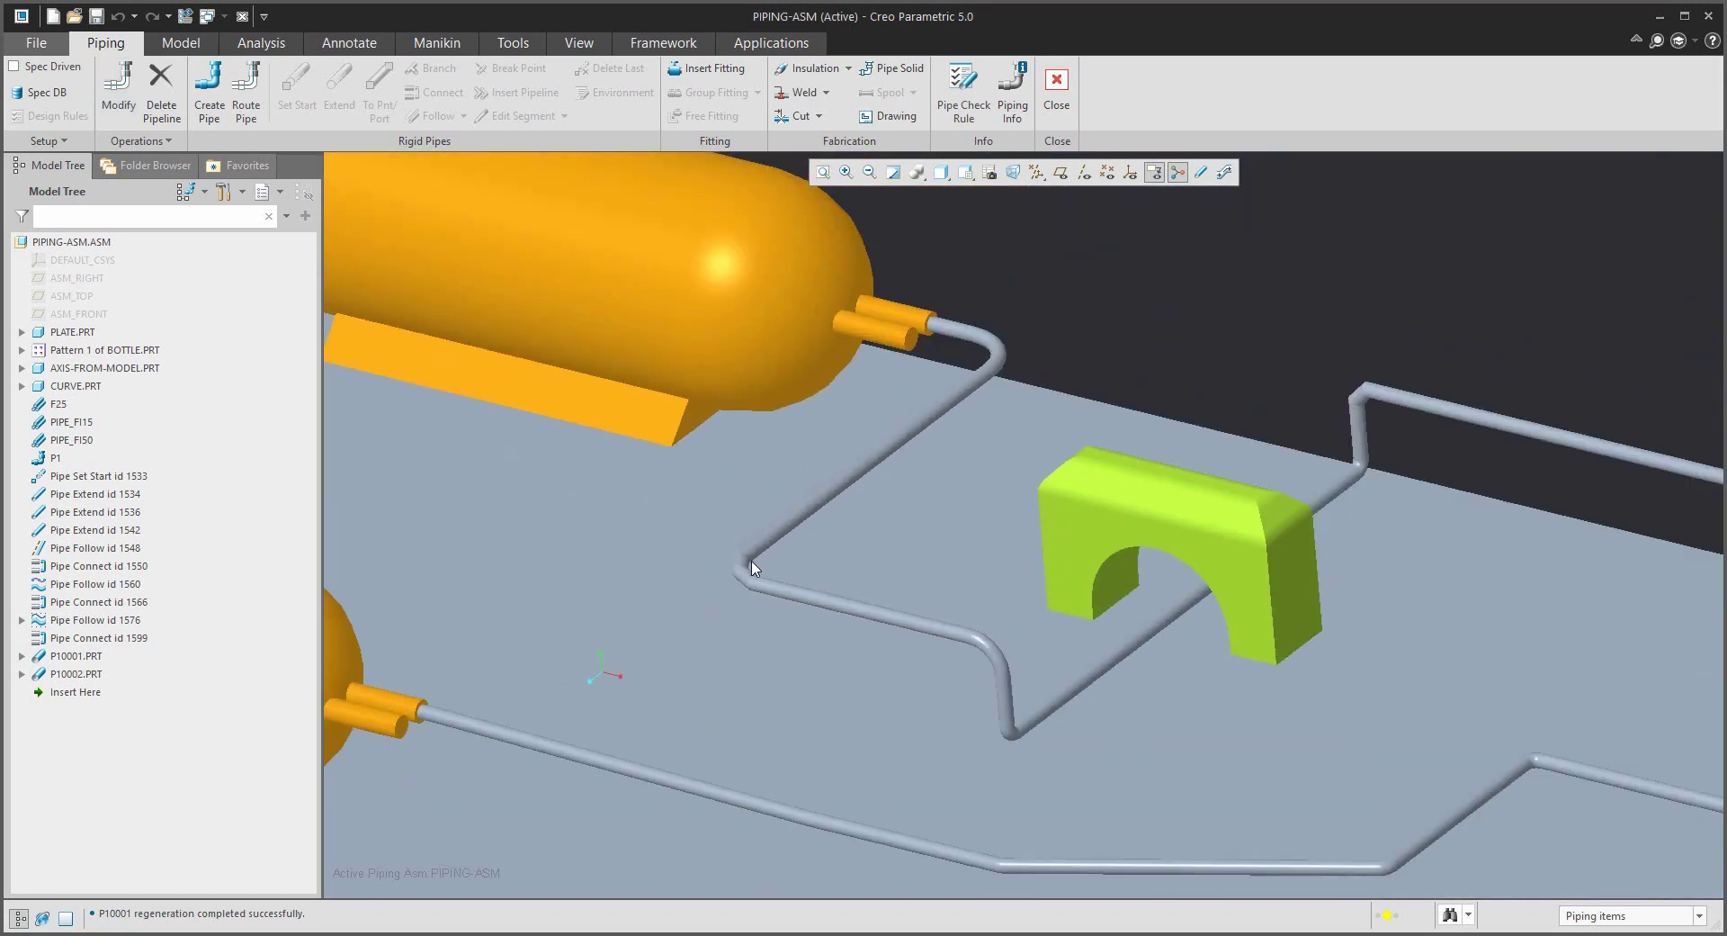